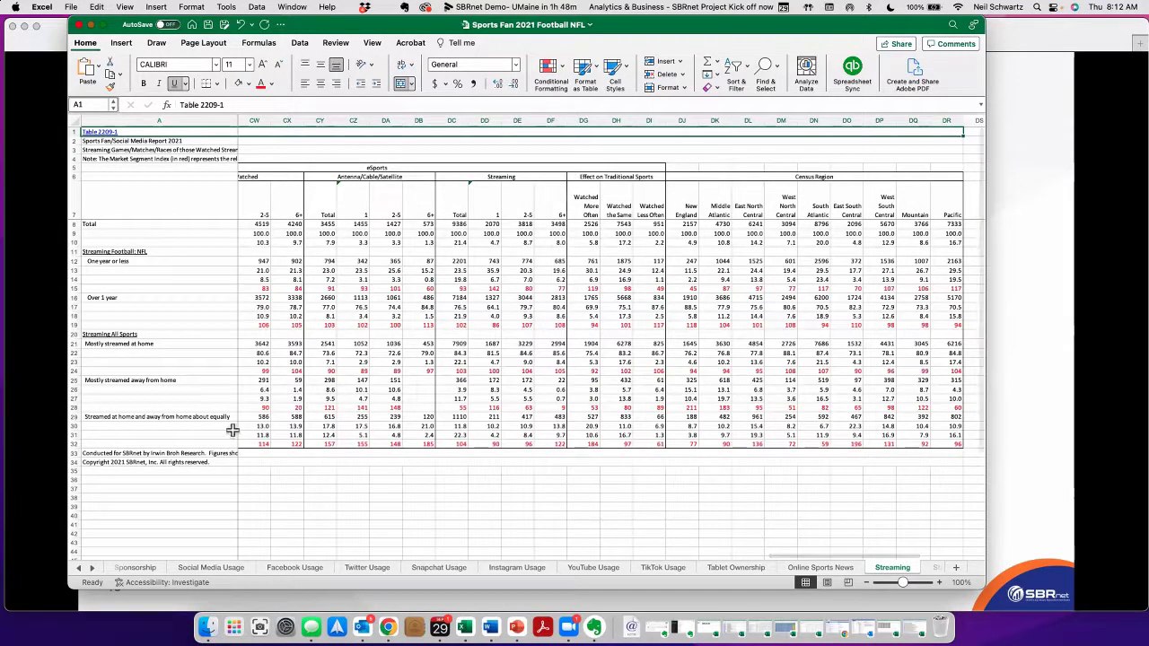
- Format the Total row of the Streaming table with comma thousands separators and no decimal places
{"action": "scroll", "coordinate": [495, 456], "scroll_direction": "left", "scroll_amount": 3}
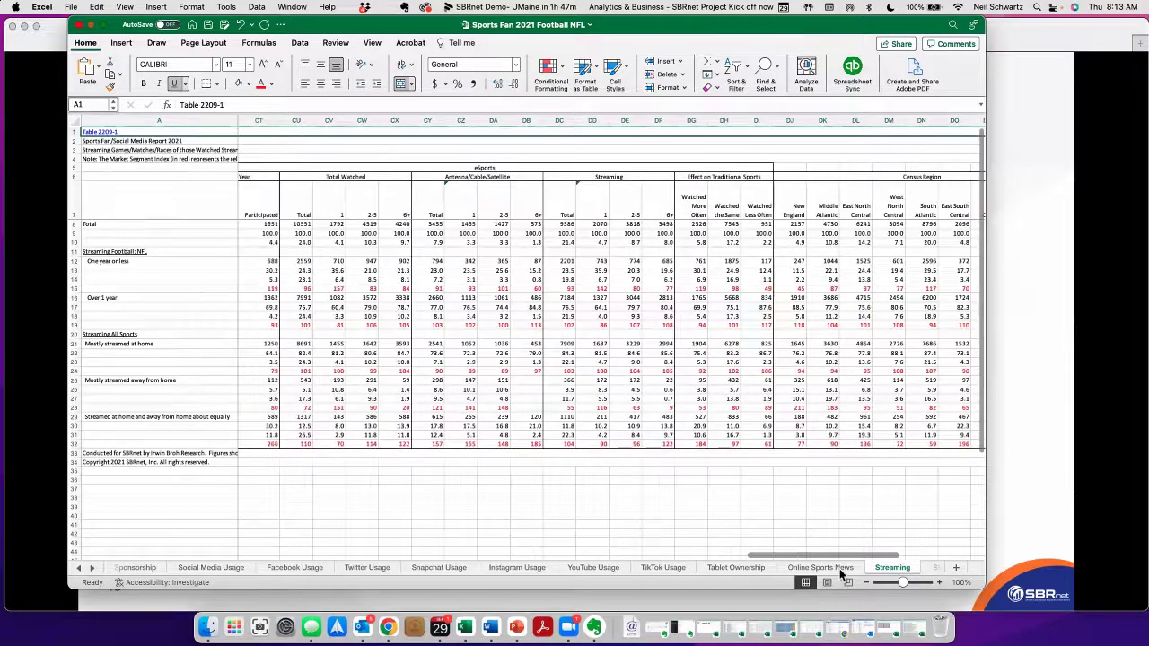
{"action": "scroll", "coordinate": [842, 574], "scroll_direction": "left", "scroll_amount": 5}
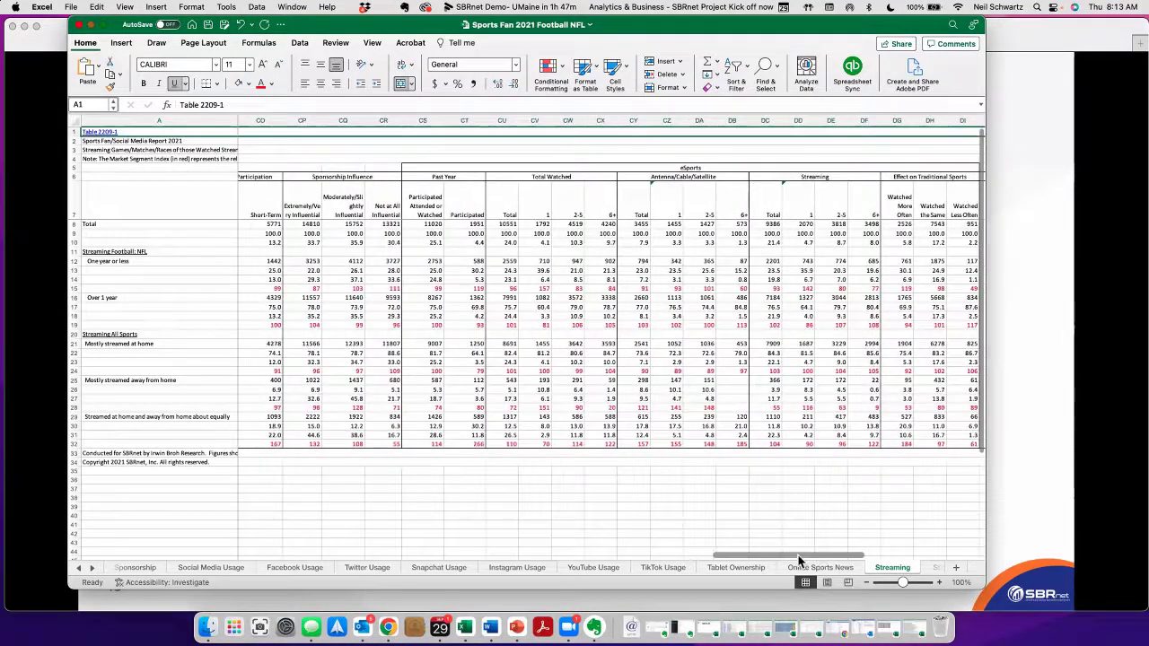
{"action": "scroll", "coordinate": [799, 561], "scroll_direction": "left", "scroll_amount": 6}
{"action": "scroll", "coordinate": [747, 564], "scroll_direction": "right", "scroll_amount": 6}
{"action": "scroll", "coordinate": [797, 564], "scroll_direction": "right", "scroll_amount": 3}
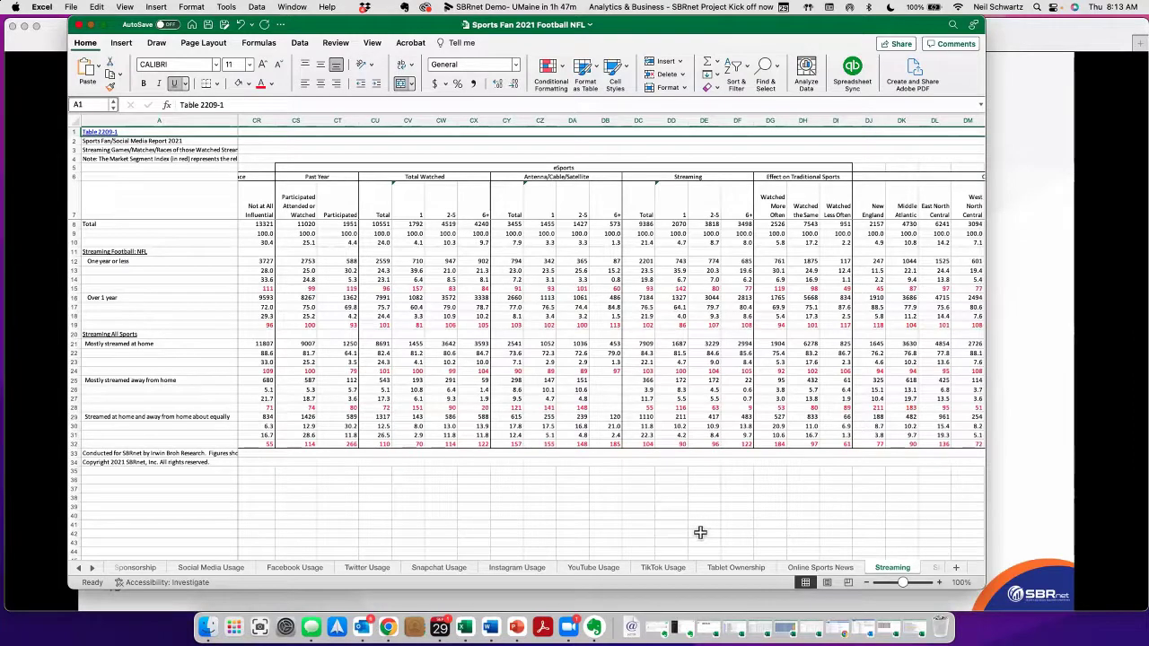
{"action": "left_click", "coordinate": [76, 224]}
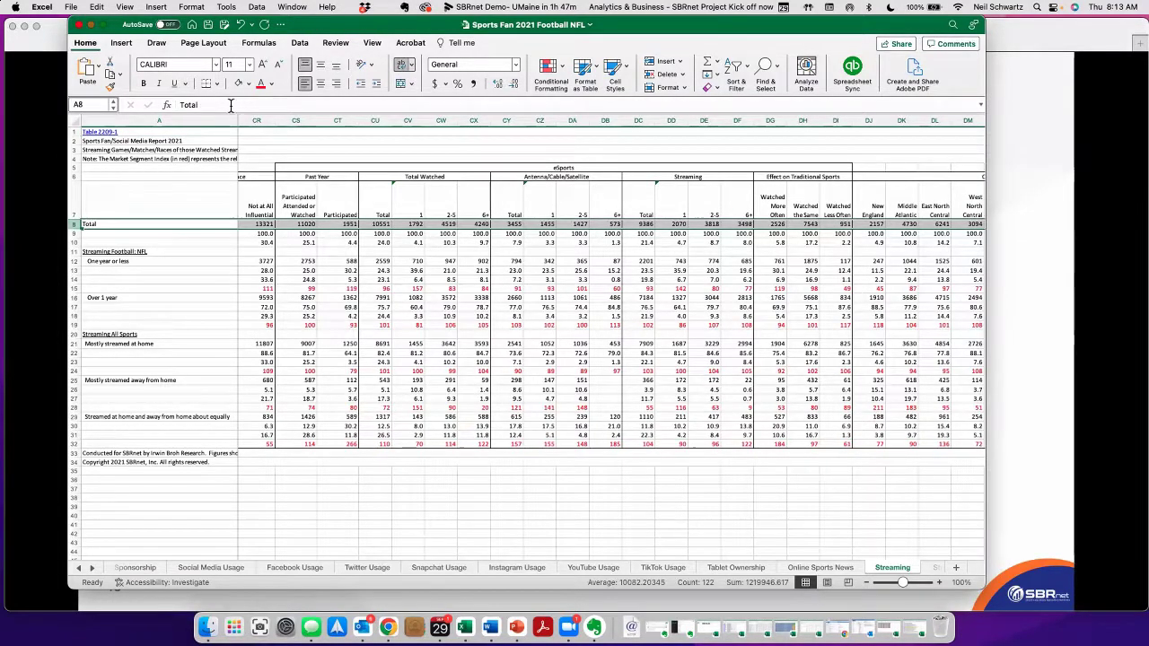
{"action": "left_click", "coordinate": [474, 85]}
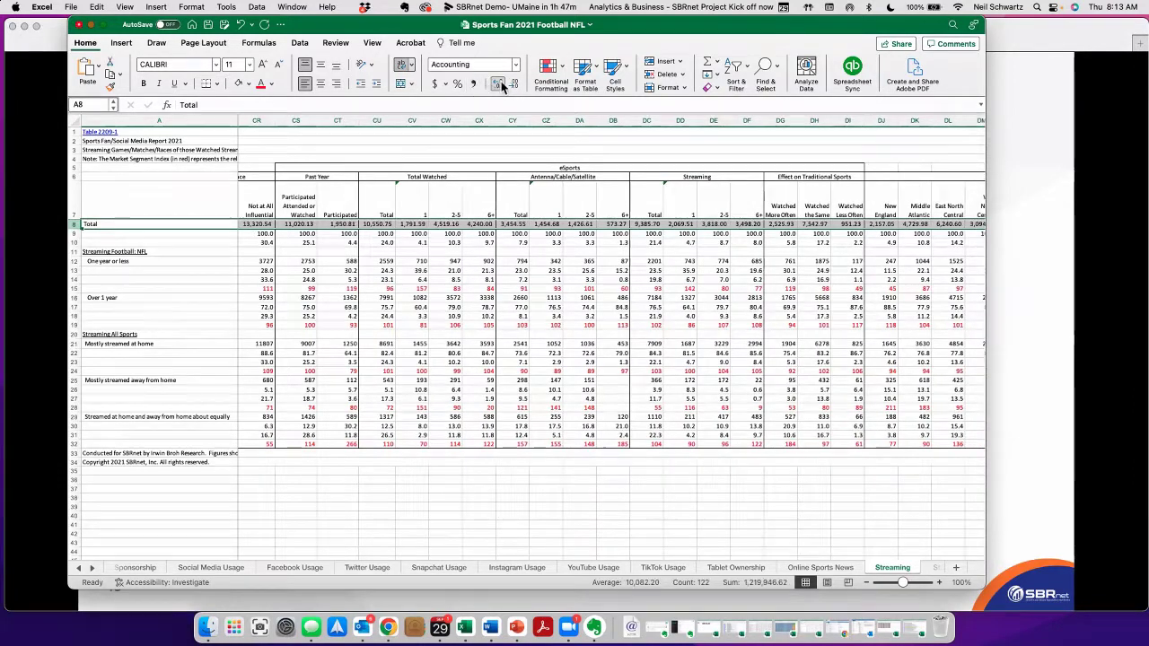
{"action": "left_click", "coordinate": [500, 83]}
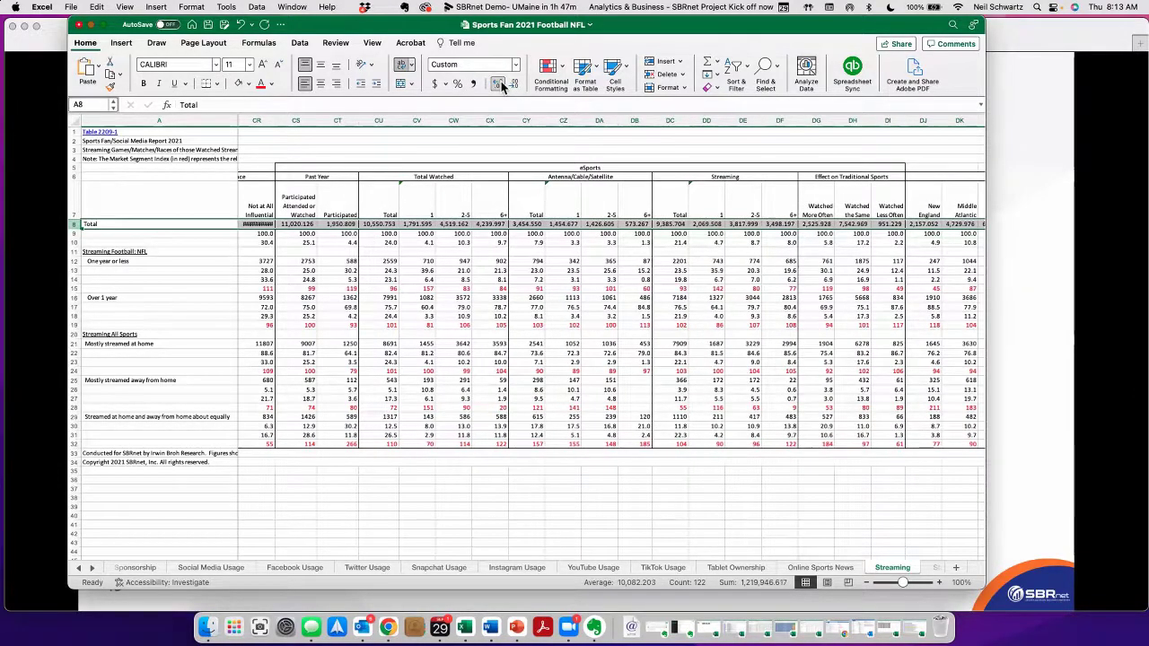
{"action": "left_click", "coordinate": [501, 84]}
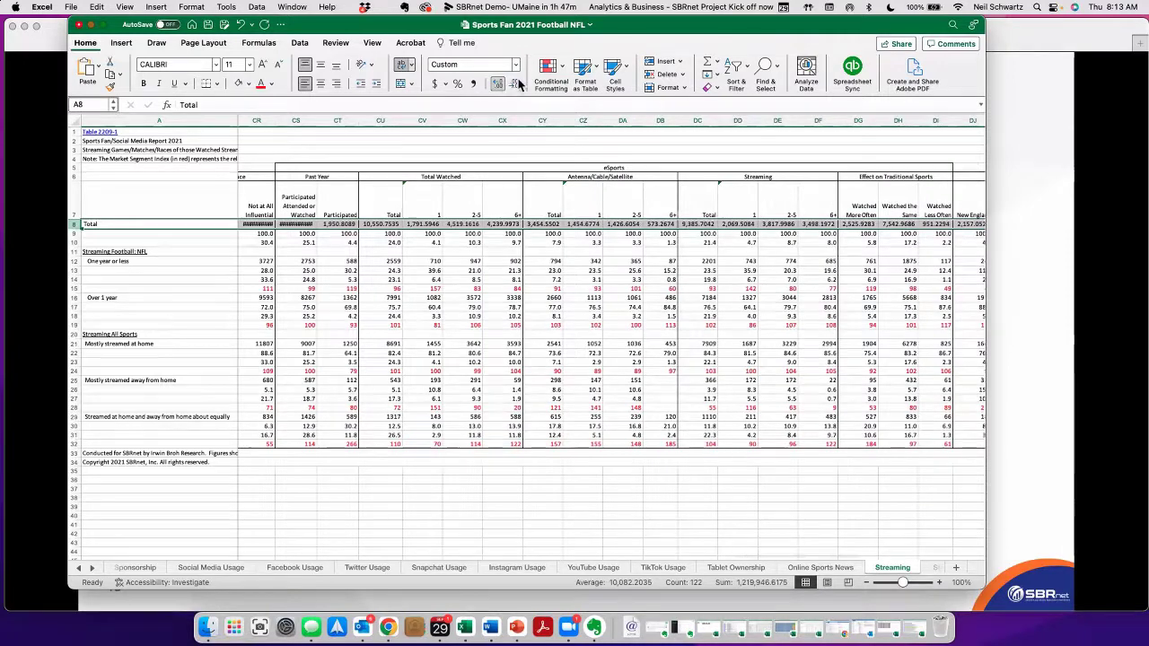
{"action": "left_click", "coordinate": [514, 83]}
{"action": "left_click", "coordinate": [515, 84]}
{"action": "left_click", "coordinate": [514, 83]}
{"action": "left_click", "coordinate": [515, 84]}
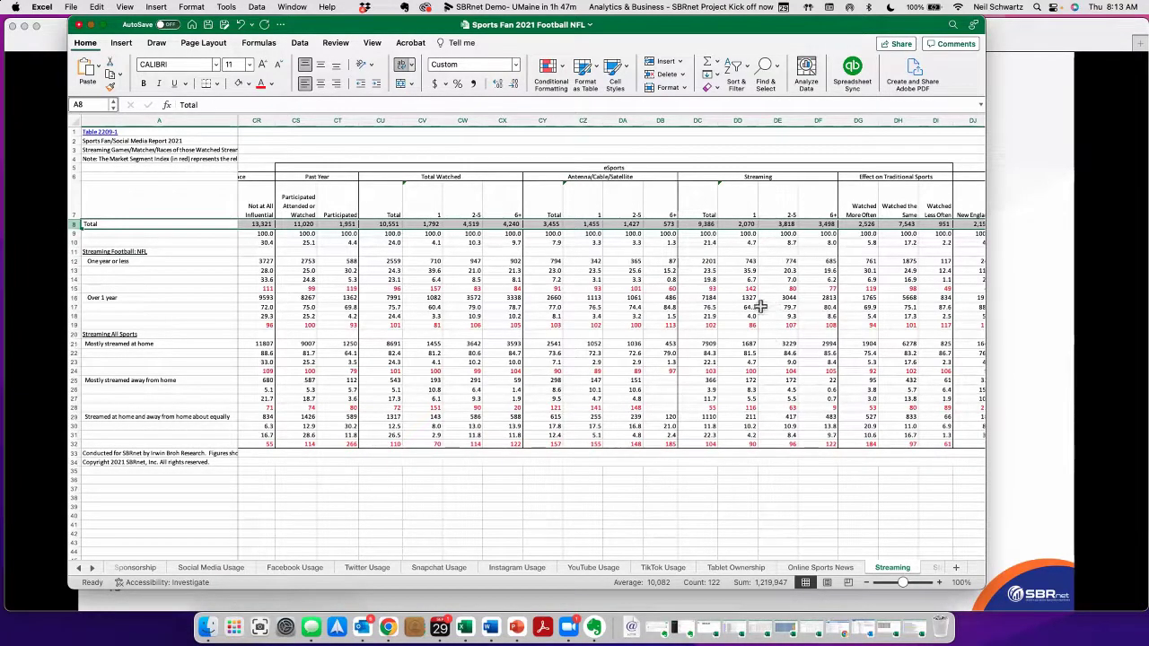
- Examine the eSports Streaming percentages for fans who have streamed NFL football one year or less, comparing them with the Total row's percentage
{"action": "left_click", "coordinate": [112, 270]}
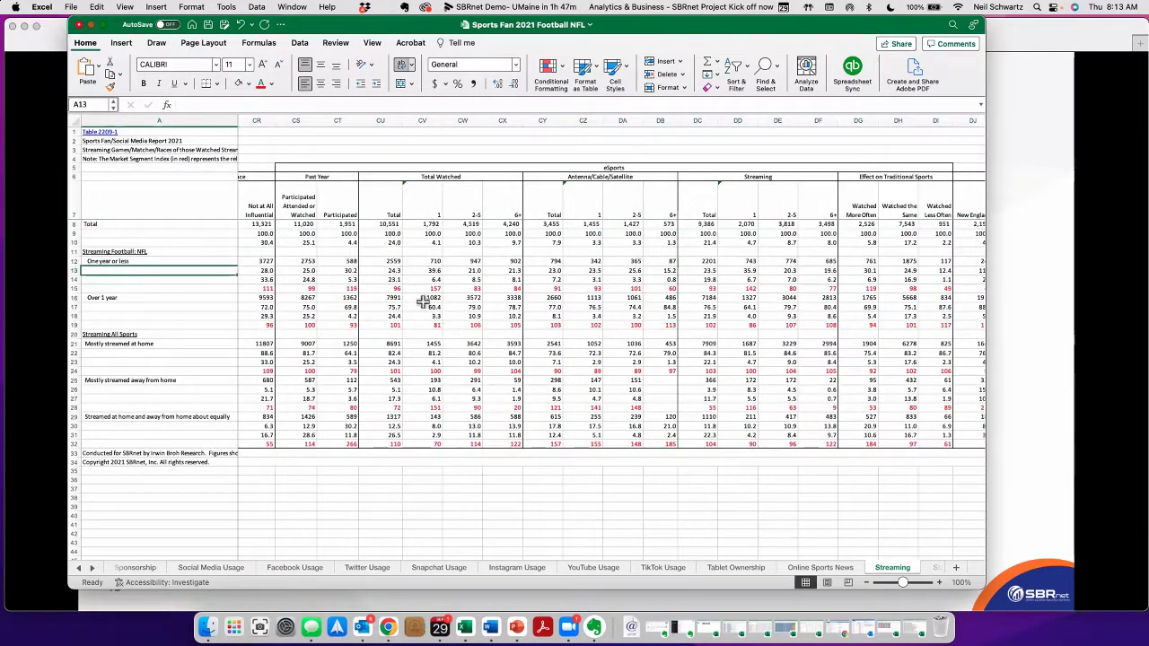
{"action": "left_click", "coordinate": [77, 270]}
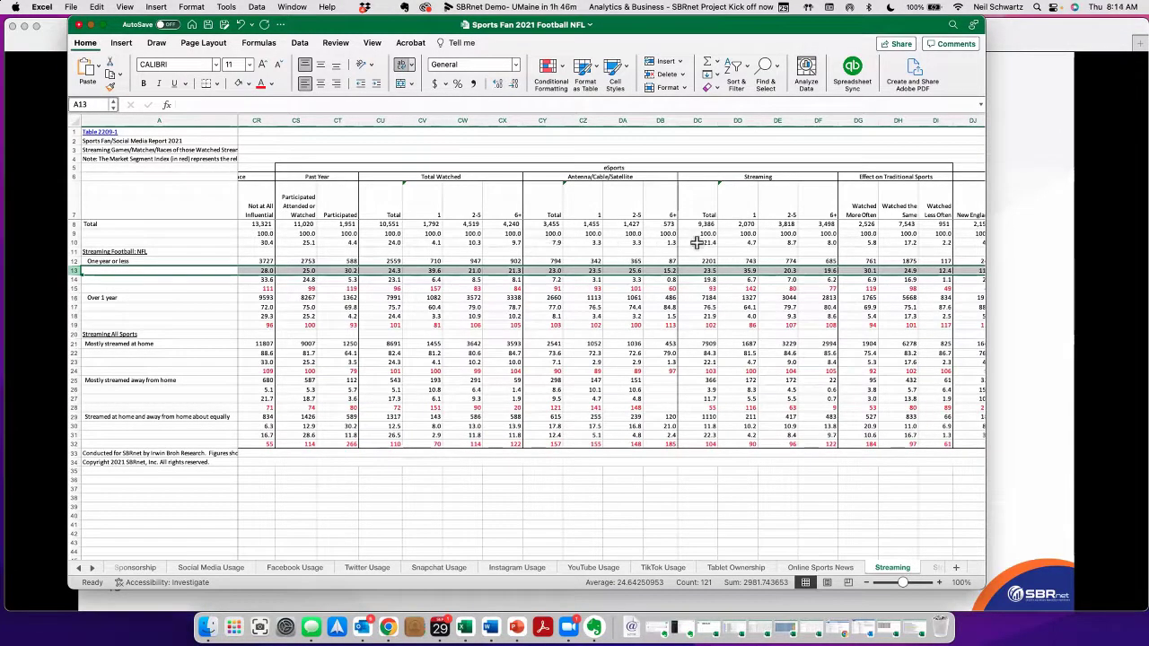
{"action": "left_click", "coordinate": [710, 243]}
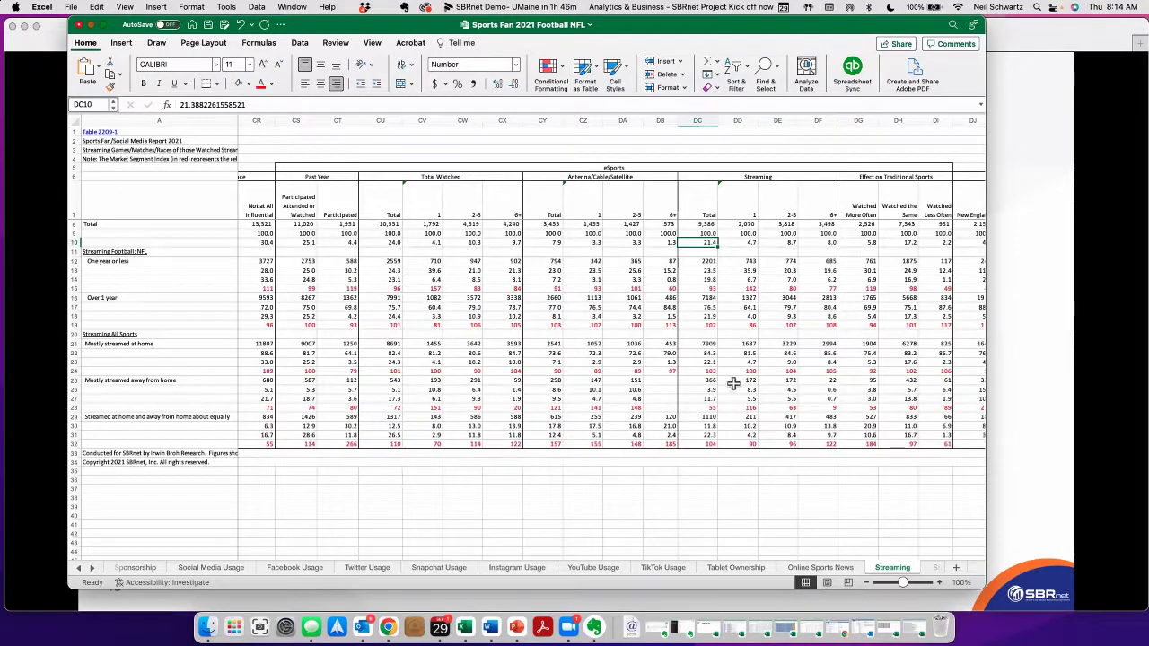
{"action": "left_click", "coordinate": [711, 271]}
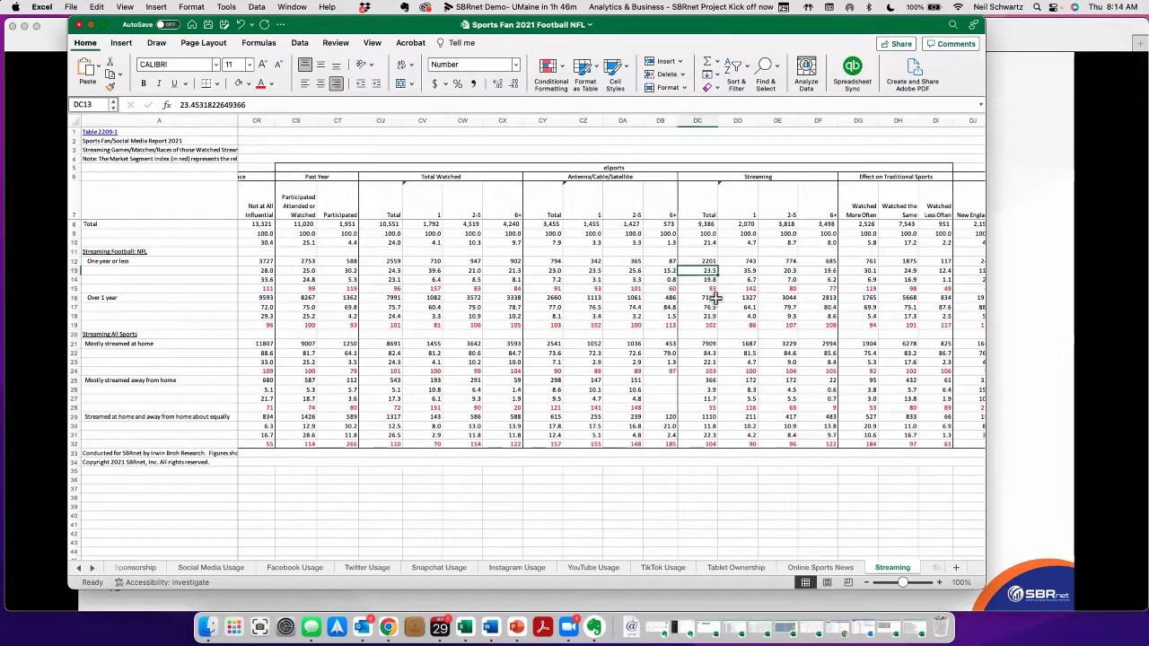
{"action": "left_click_drag", "start_coordinate": [705, 280], "coordinate": [819, 281]}
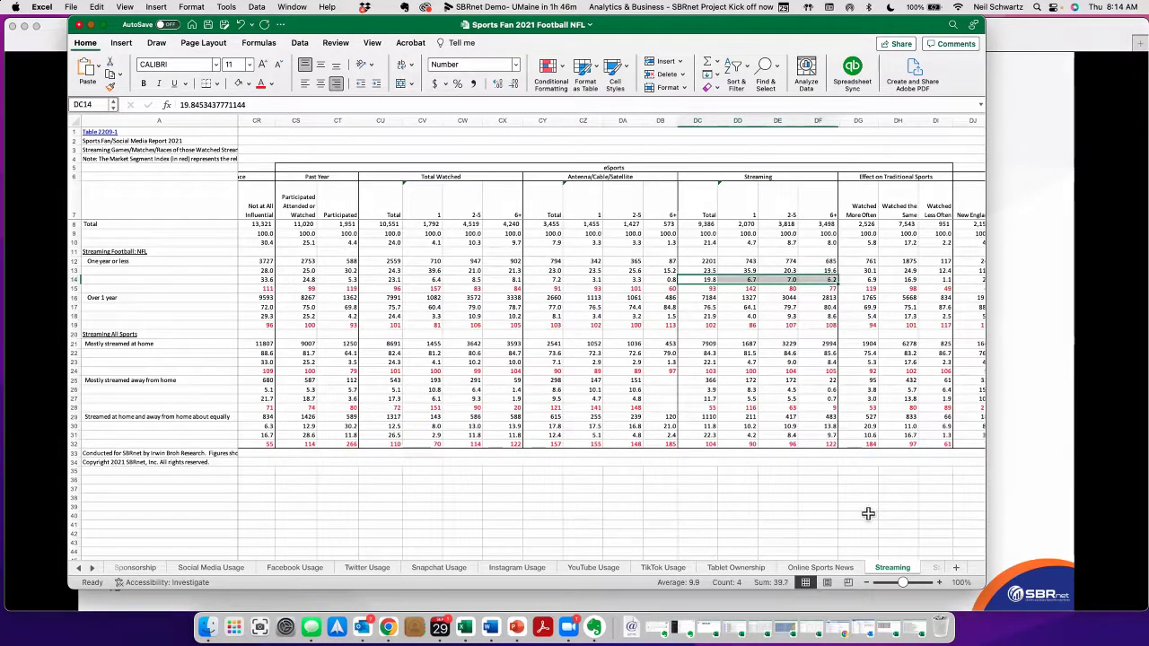
{"action": "left_click", "coordinate": [853, 474]}
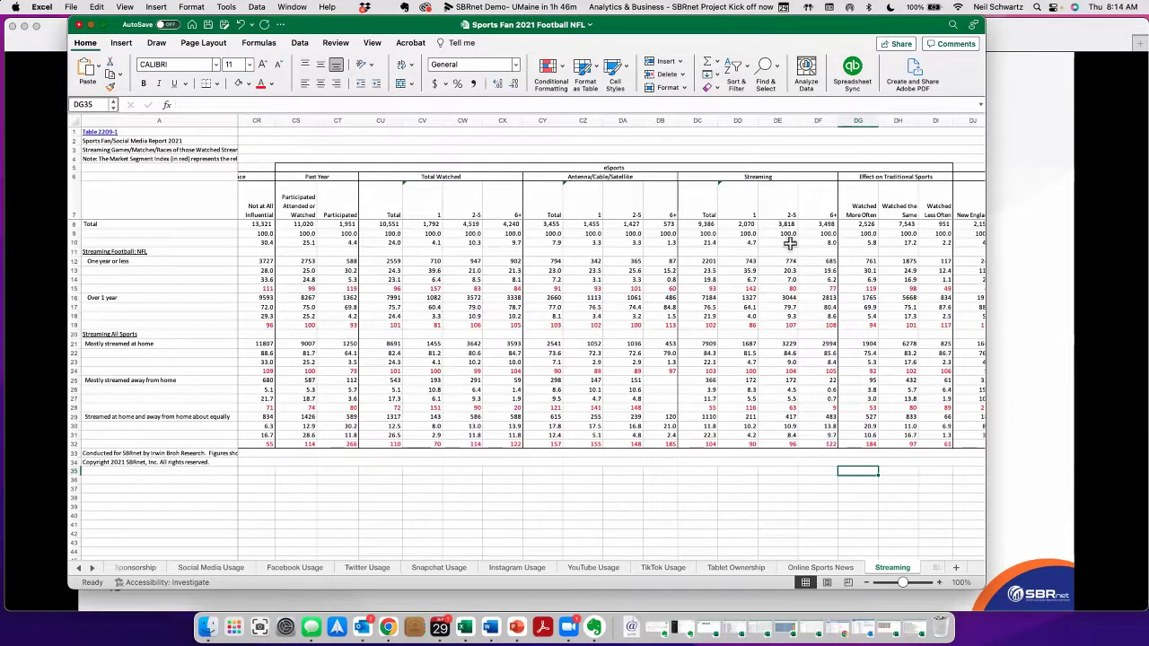
- Go back to the Contents sheet and open the Streaming Services Subscribe To table
{"action": "scroll", "coordinate": [574, 368], "scroll_direction": "down", "scroll_amount": 5}
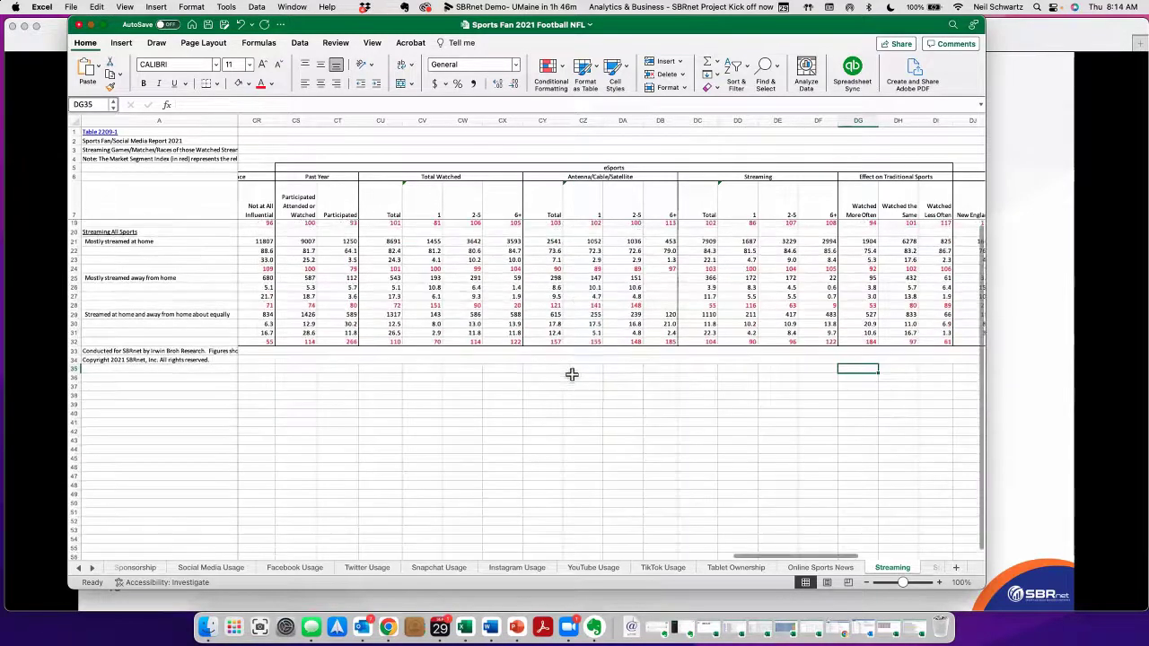
{"action": "scroll", "coordinate": [574, 377], "scroll_direction": "down", "scroll_amount": 8}
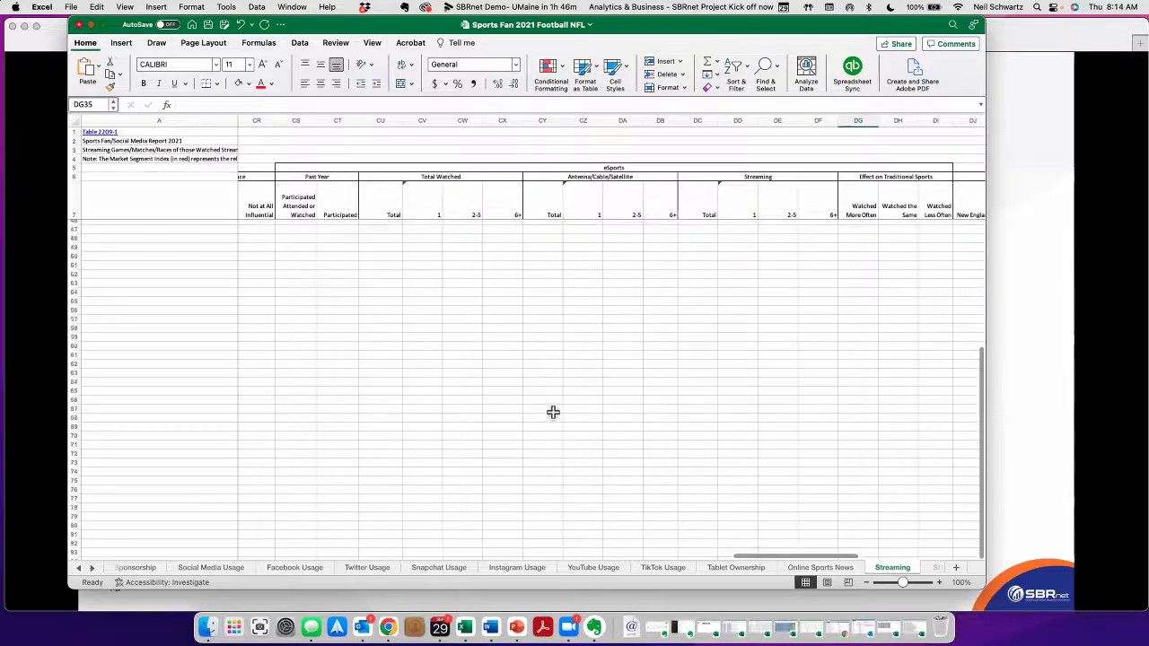
{"action": "left_click", "coordinate": [78, 569]}
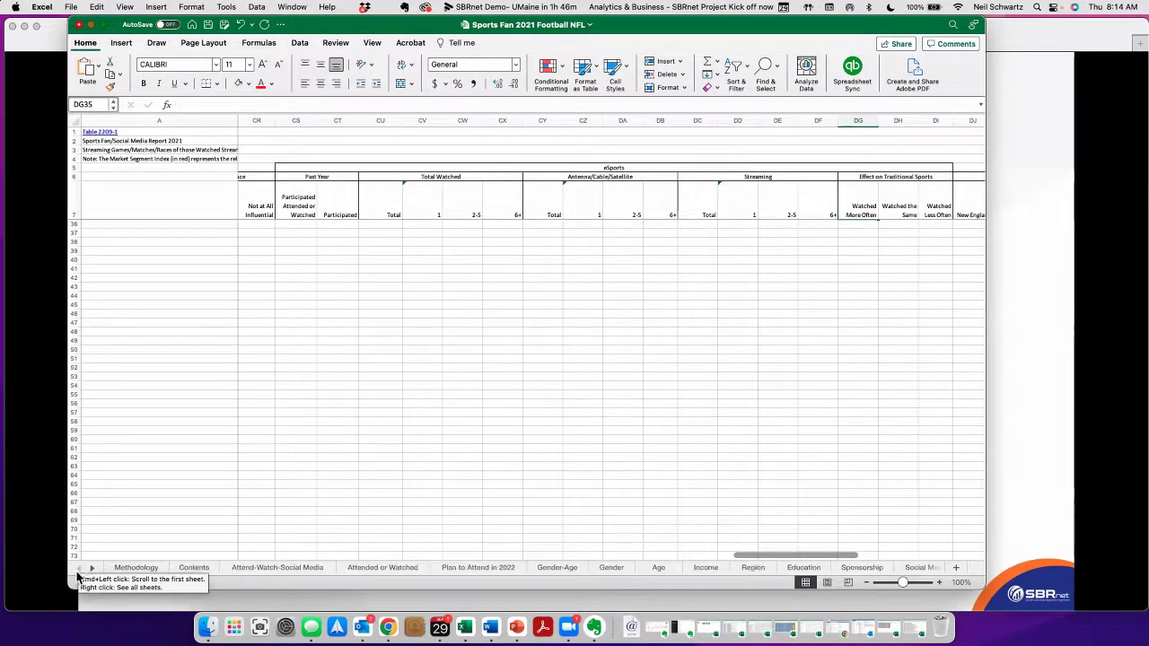
{"action": "left_click", "coordinate": [194, 568]}
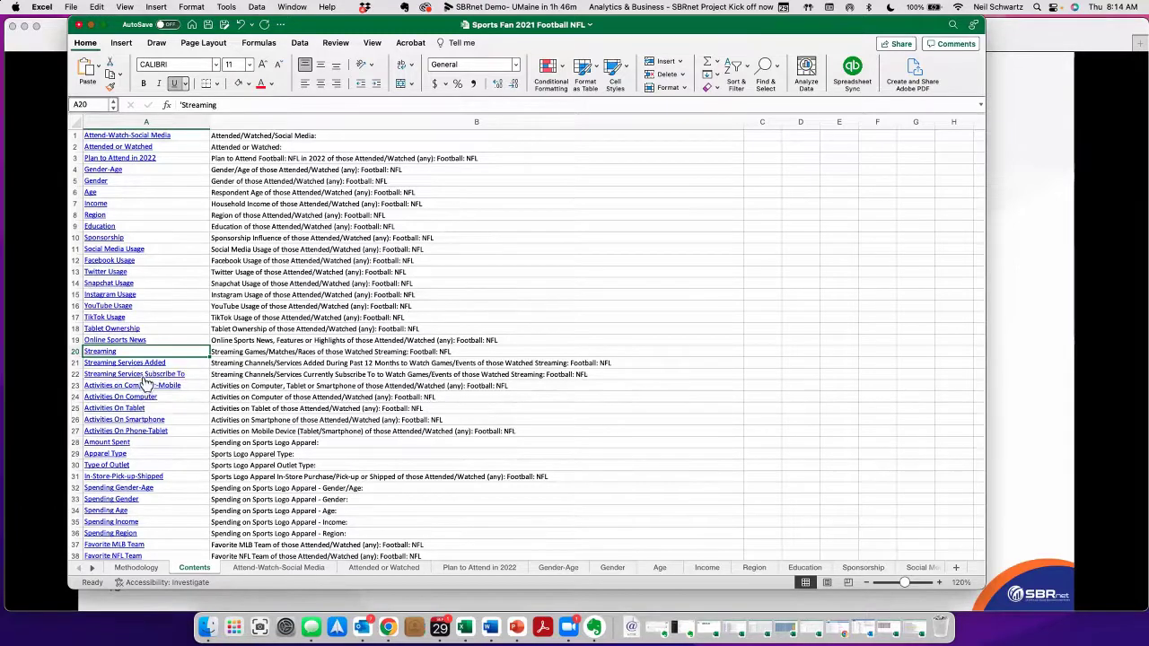
{"action": "left_click", "coordinate": [135, 373]}
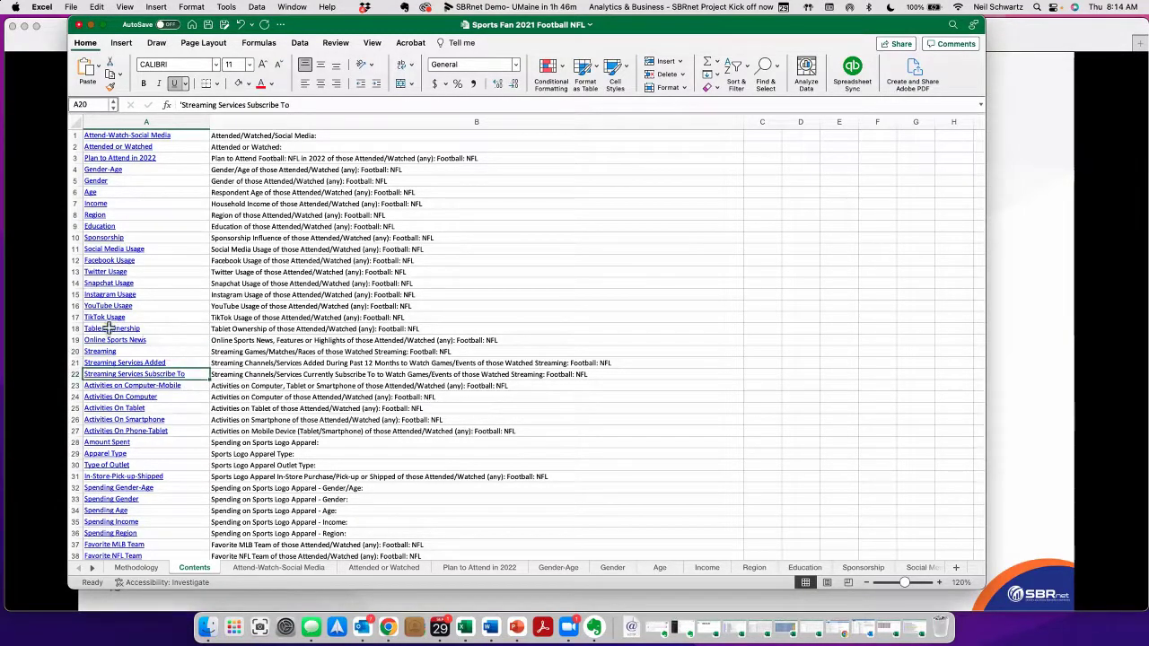
- Format the Amazon Prime Video row with comma thousands separators and no decimal places
{"action": "left_click", "coordinate": [75, 307]}
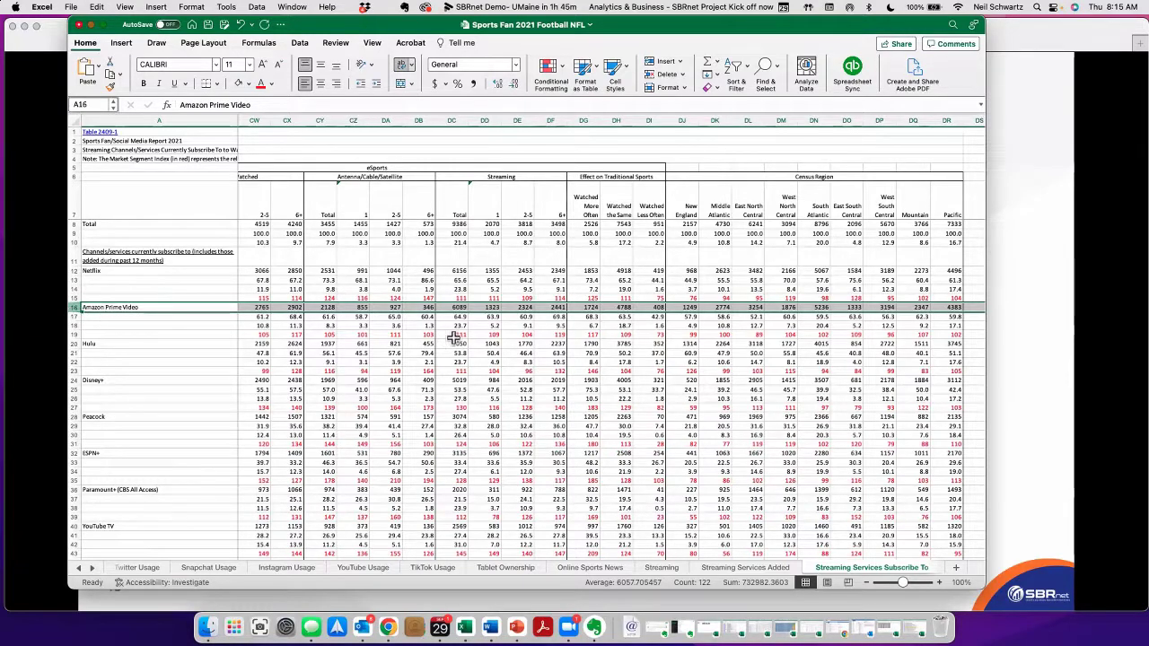
{"action": "left_click", "coordinate": [474, 84]}
{"action": "left_click", "coordinate": [515, 84]}
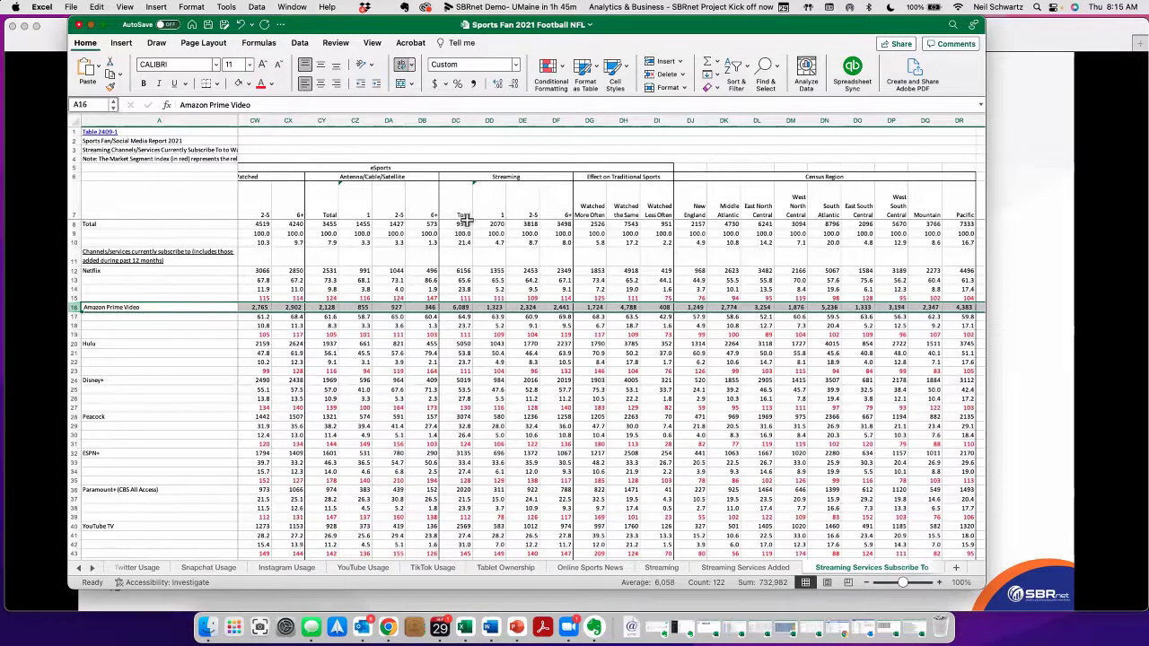
- Examine the Amazon Prime Video subscription percentages for eSports Streaming viewers: Total, 1, 2-5 and 6+
{"action": "left_click", "coordinate": [460, 317]}
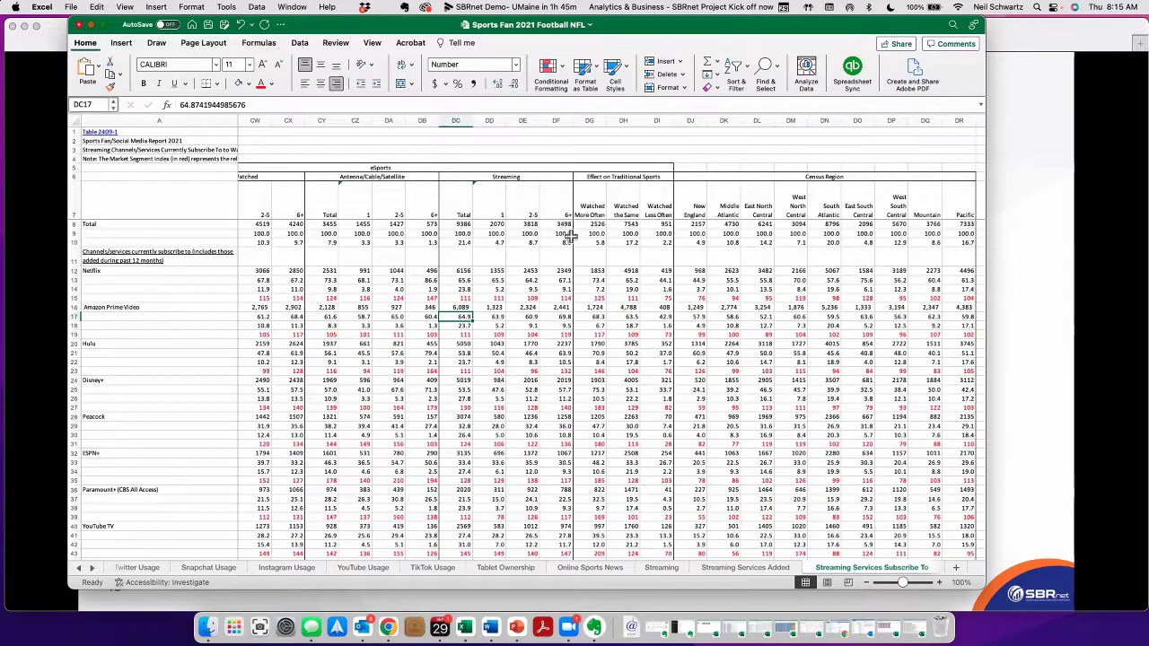
{"action": "left_click", "coordinate": [497, 318]}
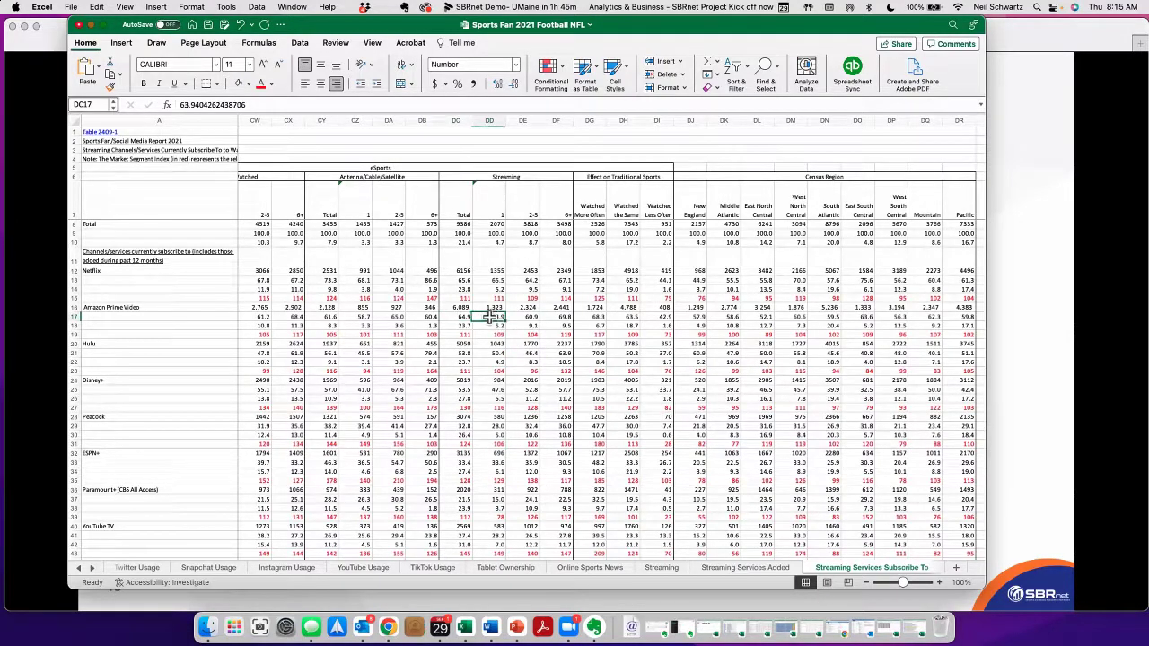
{"action": "left_click_drag", "start_coordinate": [501, 318], "coordinate": [564, 318]}
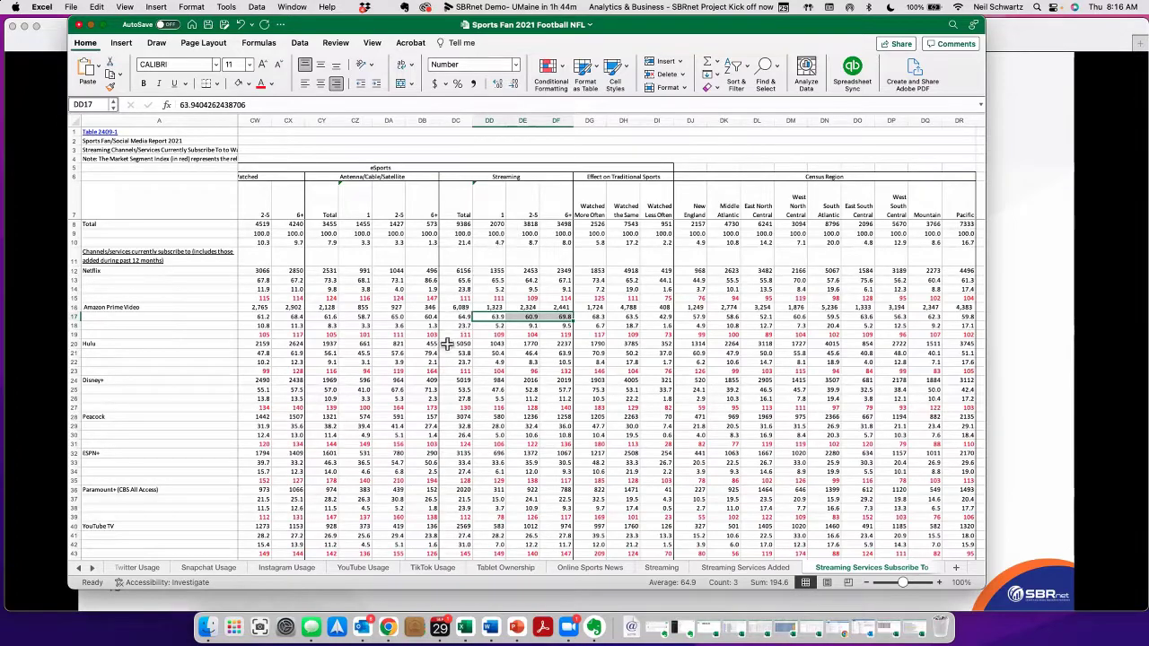
- Look through the rest of the subscribed streaming services, down to the end of the table
{"action": "scroll", "coordinate": [184, 423], "scroll_direction": "down", "scroll_amount": 5}
{"action": "scroll", "coordinate": [184, 423], "scroll_direction": "down", "scroll_amount": 15}
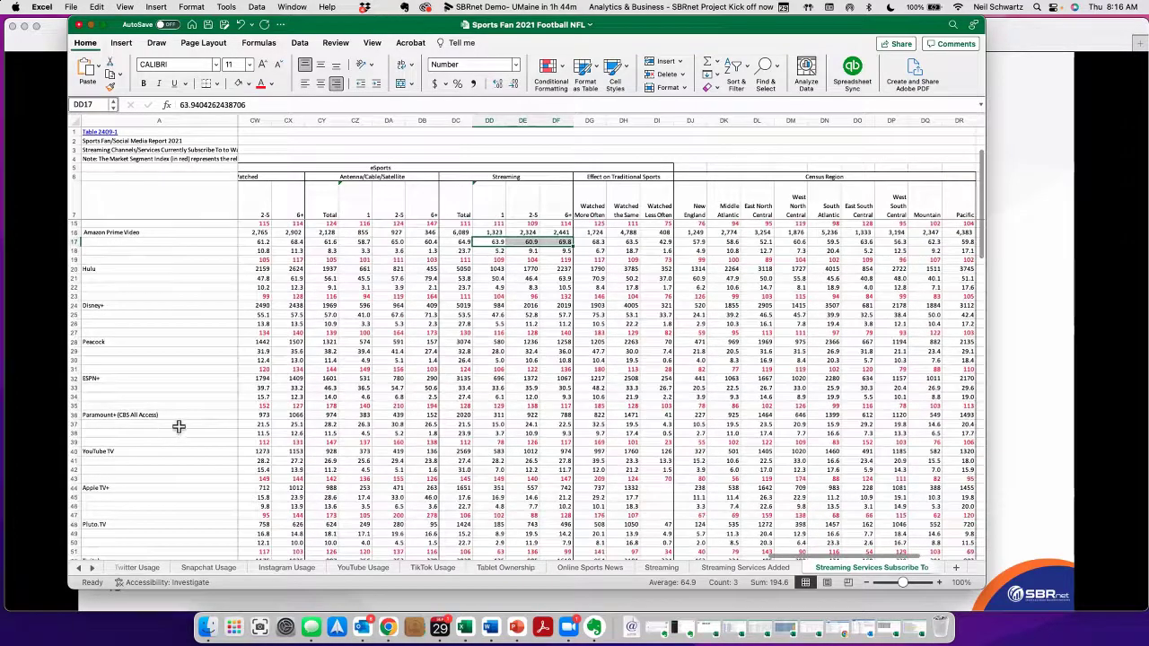
{"action": "scroll", "coordinate": [191, 414], "scroll_direction": "down", "scroll_amount": 5}
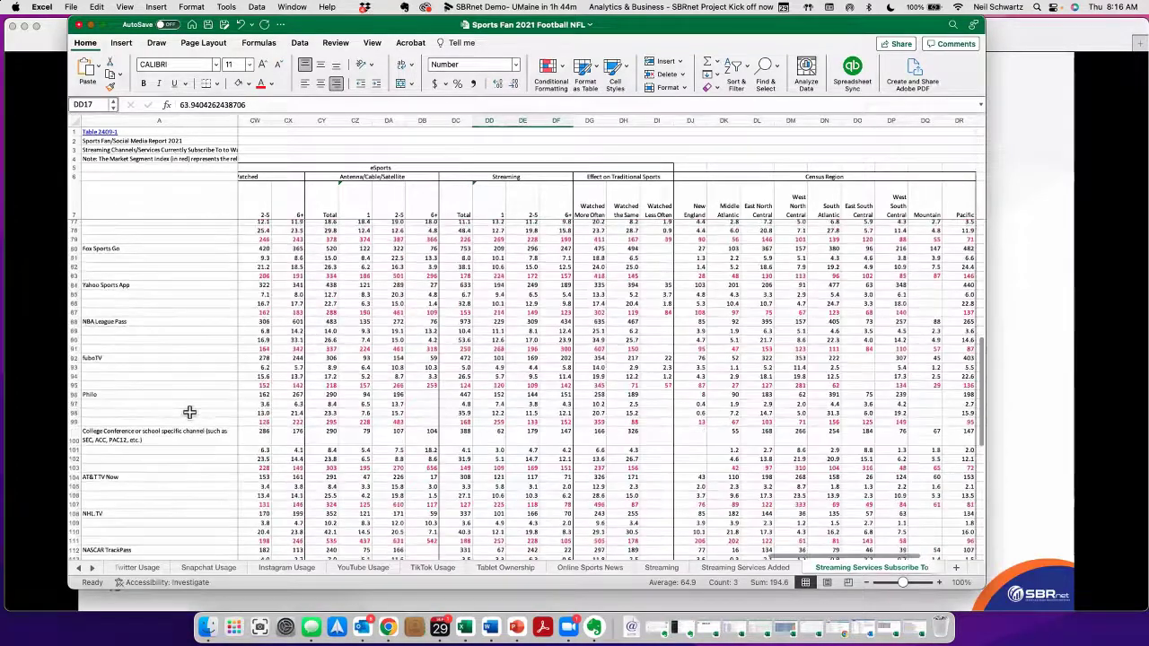
{"action": "scroll", "coordinate": [184, 422], "scroll_direction": "down", "scroll_amount": 3}
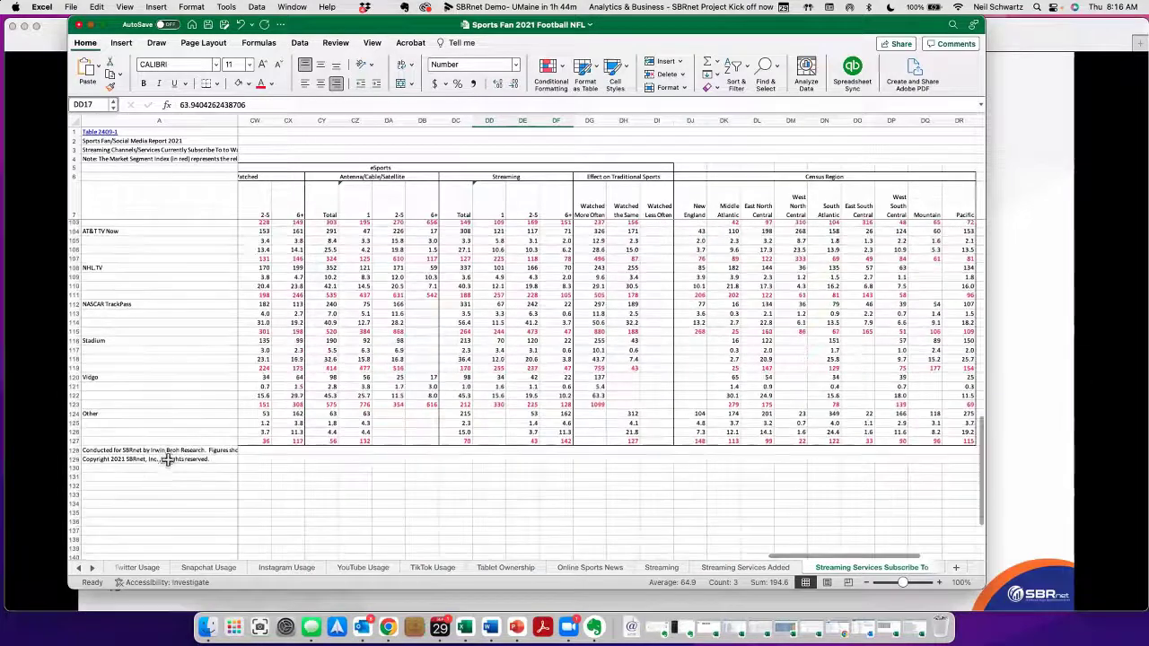
{"action": "scroll", "coordinate": [180, 404], "scroll_direction": "up", "scroll_amount": 2}
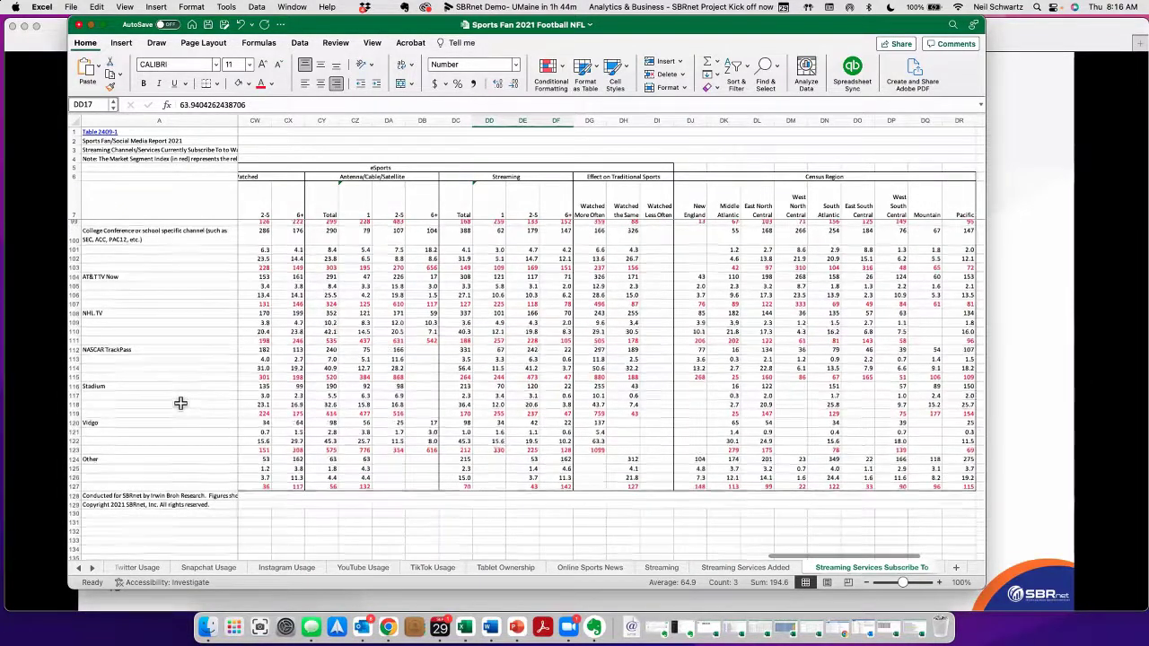
{"action": "scroll", "coordinate": [179, 404], "scroll_direction": "up", "scroll_amount": 3}
{"action": "scroll", "coordinate": [175, 390], "scroll_direction": "down", "scroll_amount": 3}
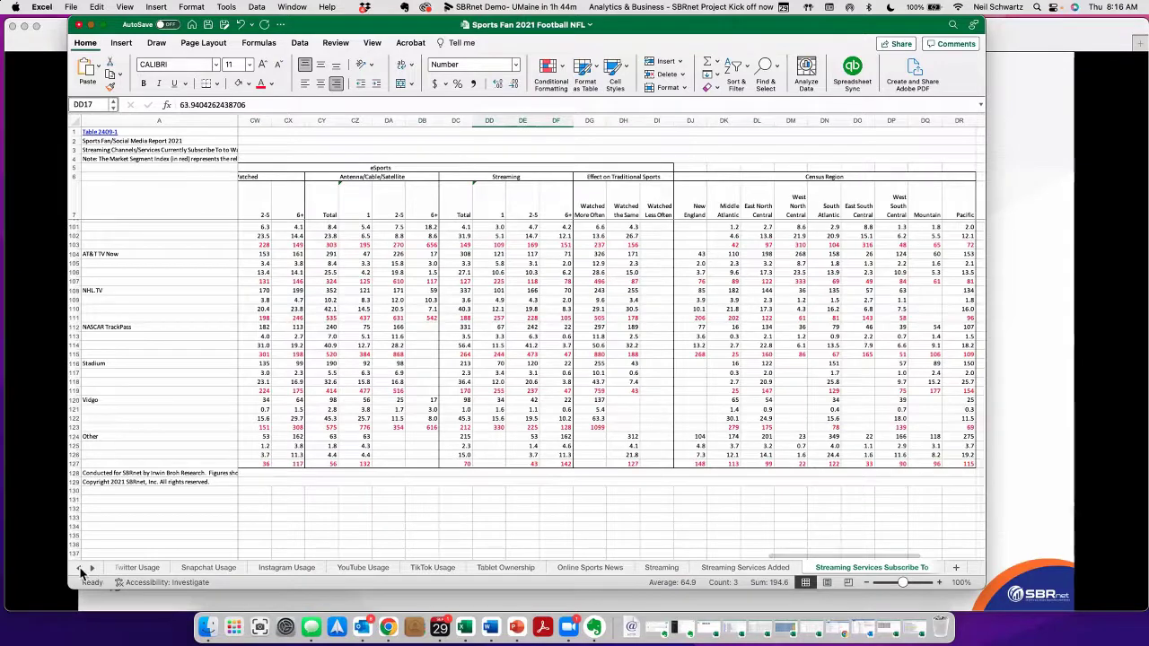
- Open the Streaming Services Added table from the Contents sheet, and minimize the workbook window after viewing it
{"action": "scroll", "coordinate": [131, 568], "scroll_direction": "left", "scroll_amount": 10}
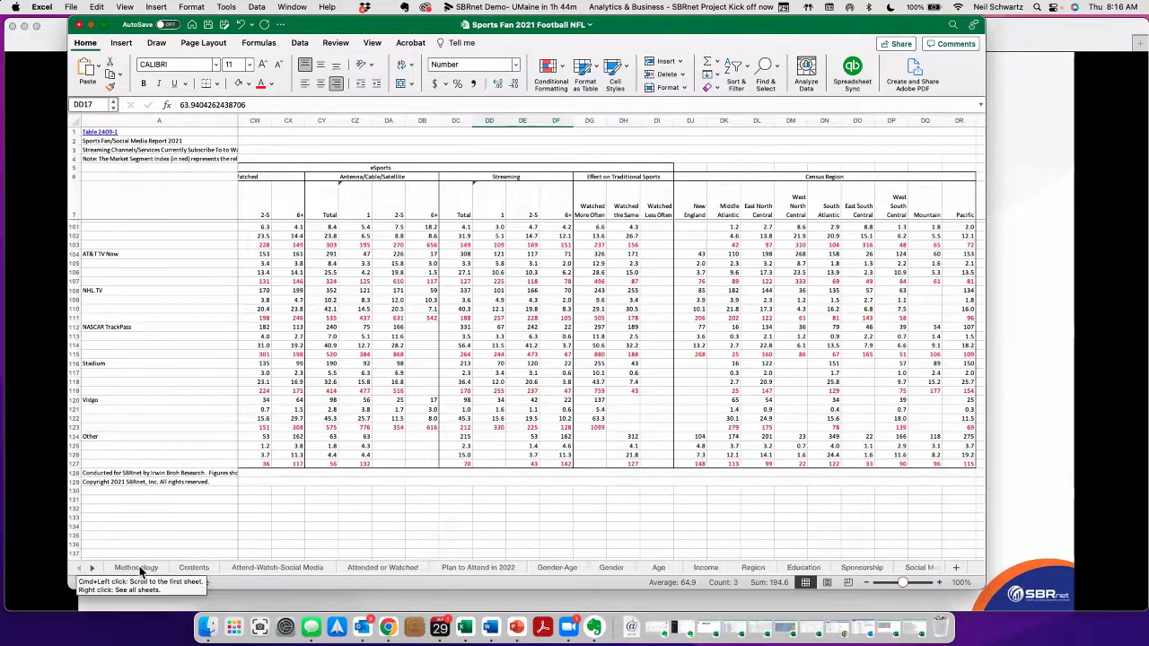
{"action": "left_click", "coordinate": [194, 568]}
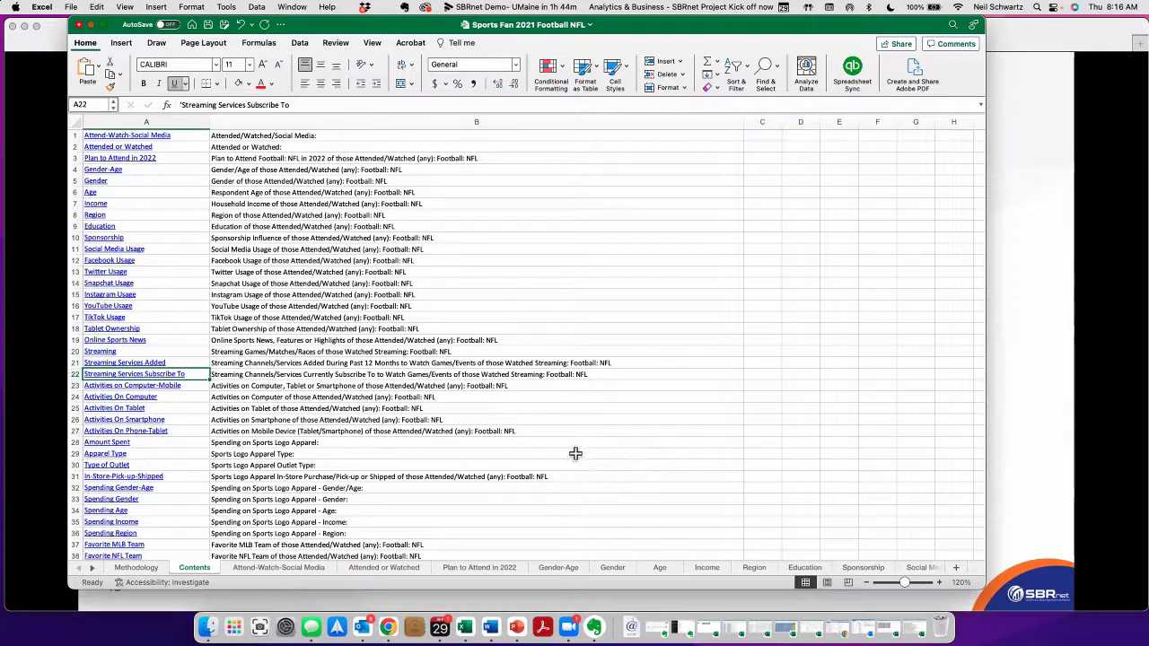
{"action": "left_click", "coordinate": [153, 364]}
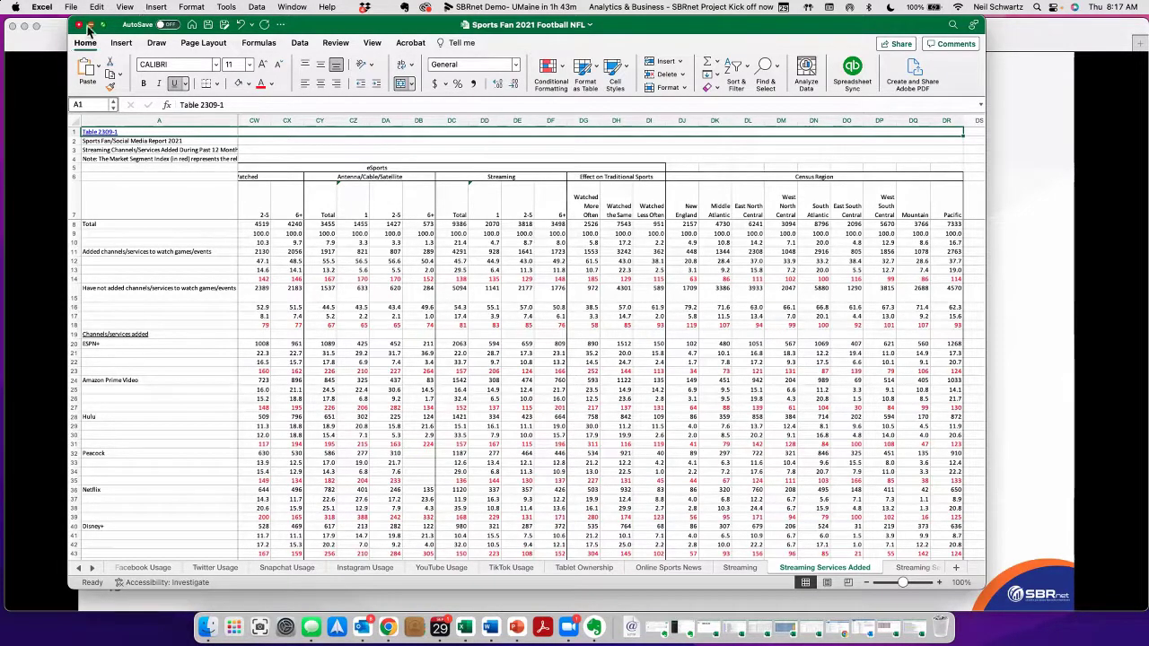
{"action": "key", "text": "super+m"}
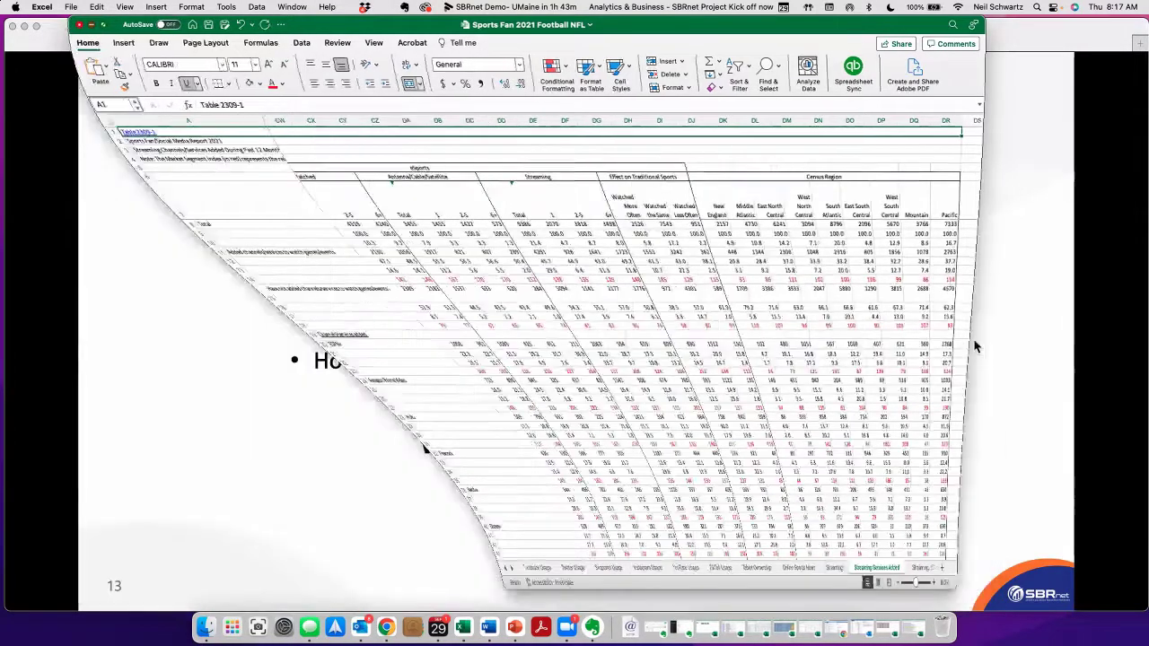
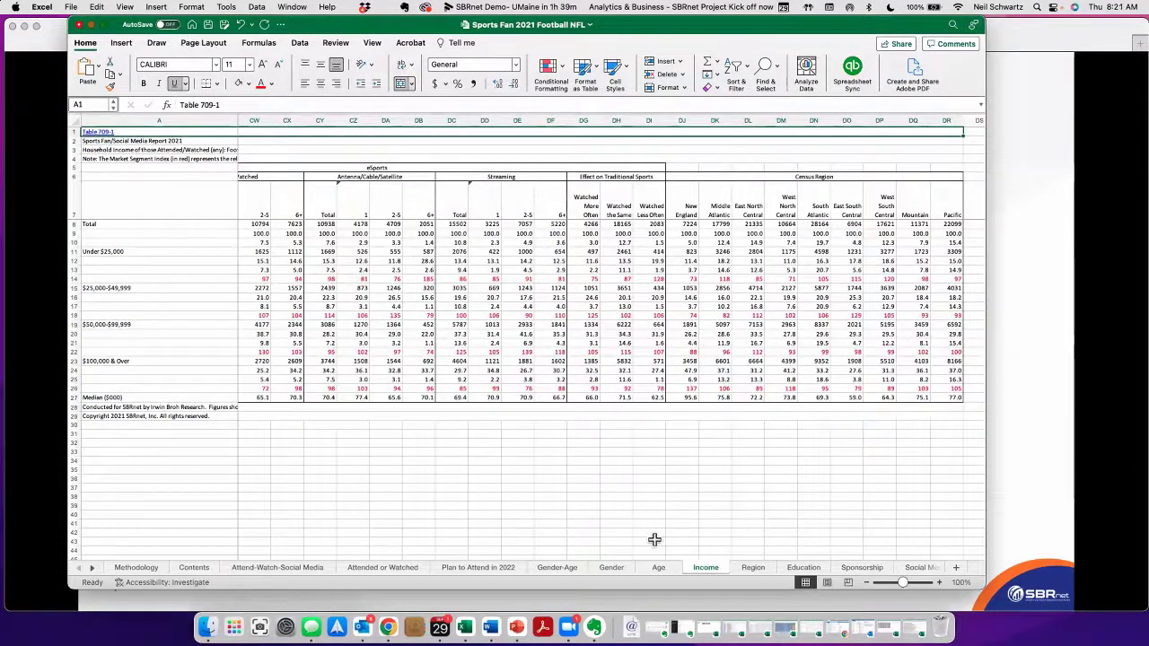
- Format the Total row of the Income table with comma thousands separators and no decimal places
{"action": "left_click_drag", "start_coordinate": [789, 557], "coordinate": [38, 554]}
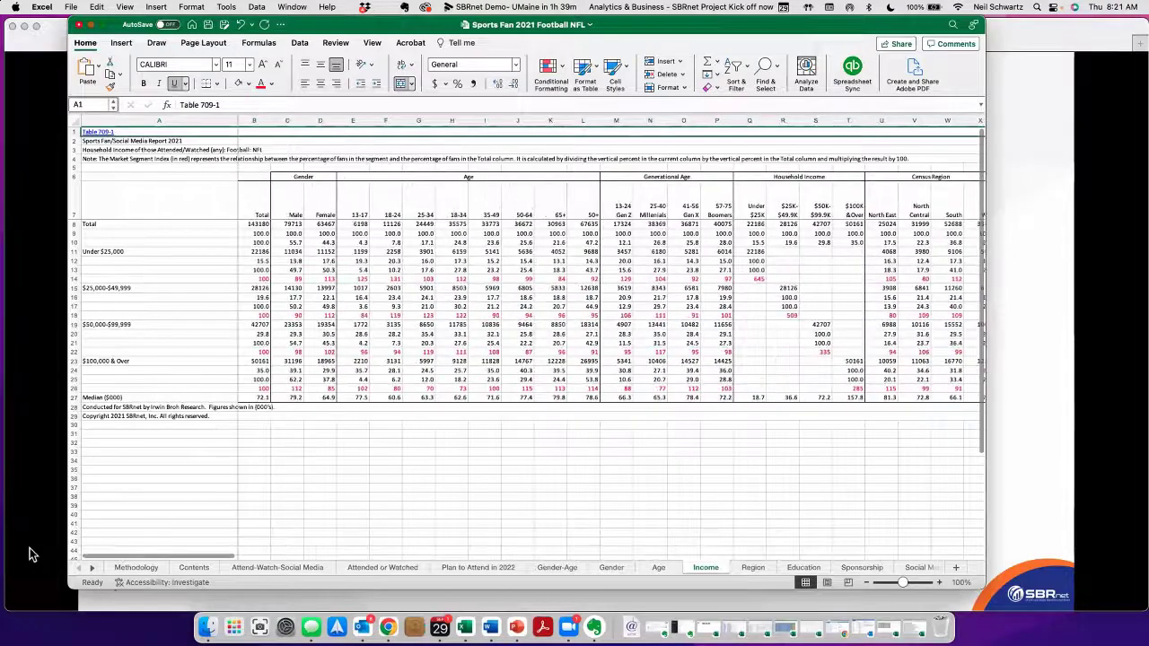
{"action": "left_click", "coordinate": [75, 223]}
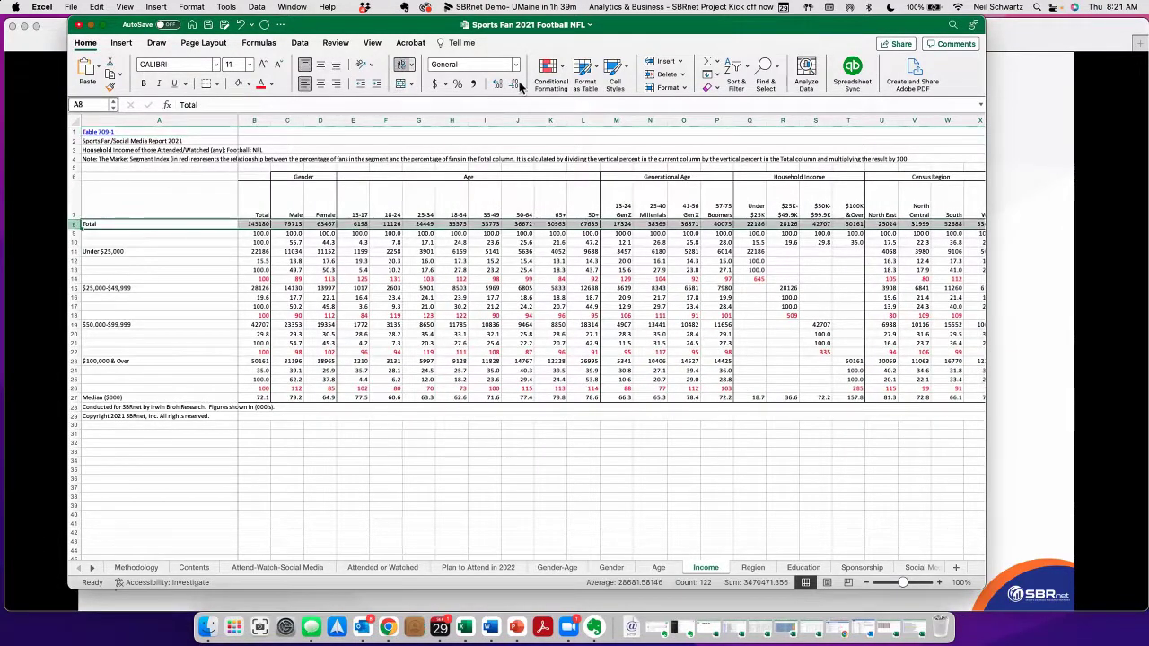
{"action": "left_click", "coordinate": [474, 84]}
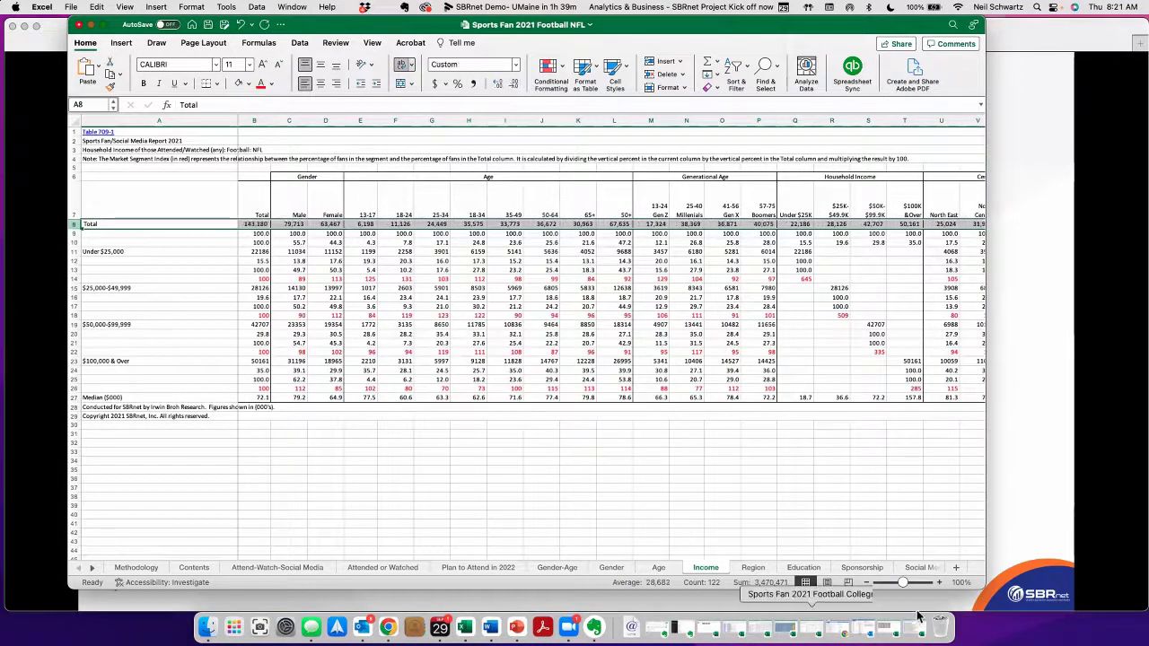
- Examine the Total row percentages across the Household Income columns, ending at the $100K & Over percentage
{"action": "left_click", "coordinate": [938, 583]}
{"action": "left_click", "coordinate": [938, 583]}
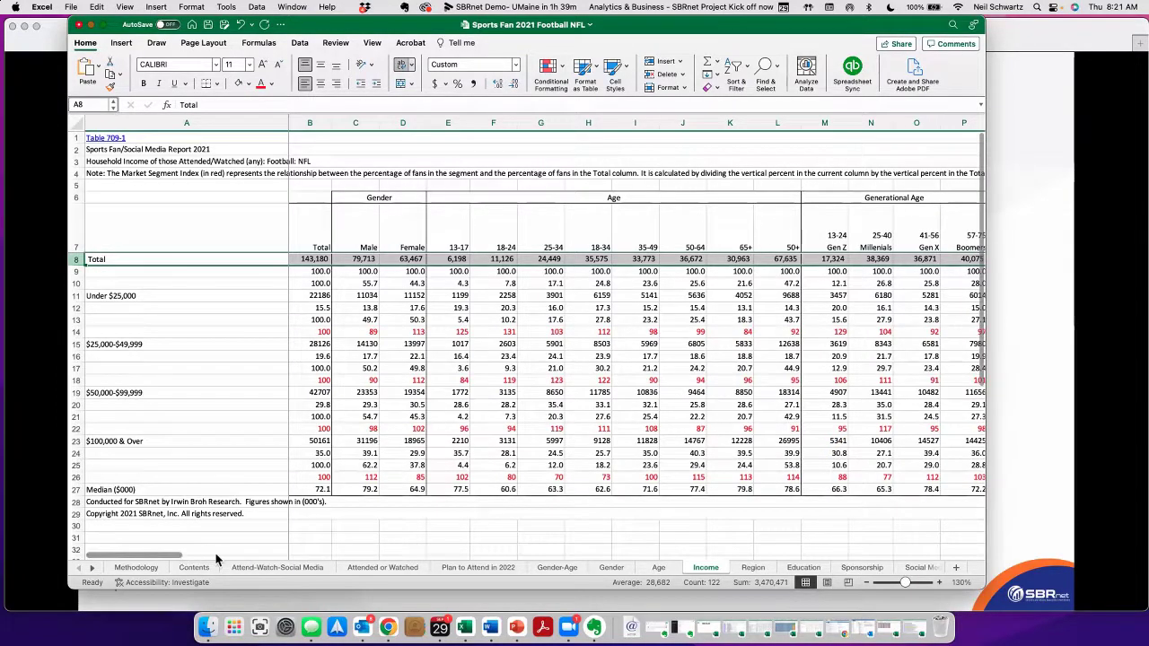
{"action": "left_click_drag", "start_coordinate": [227, 559], "coordinate": [274, 548]}
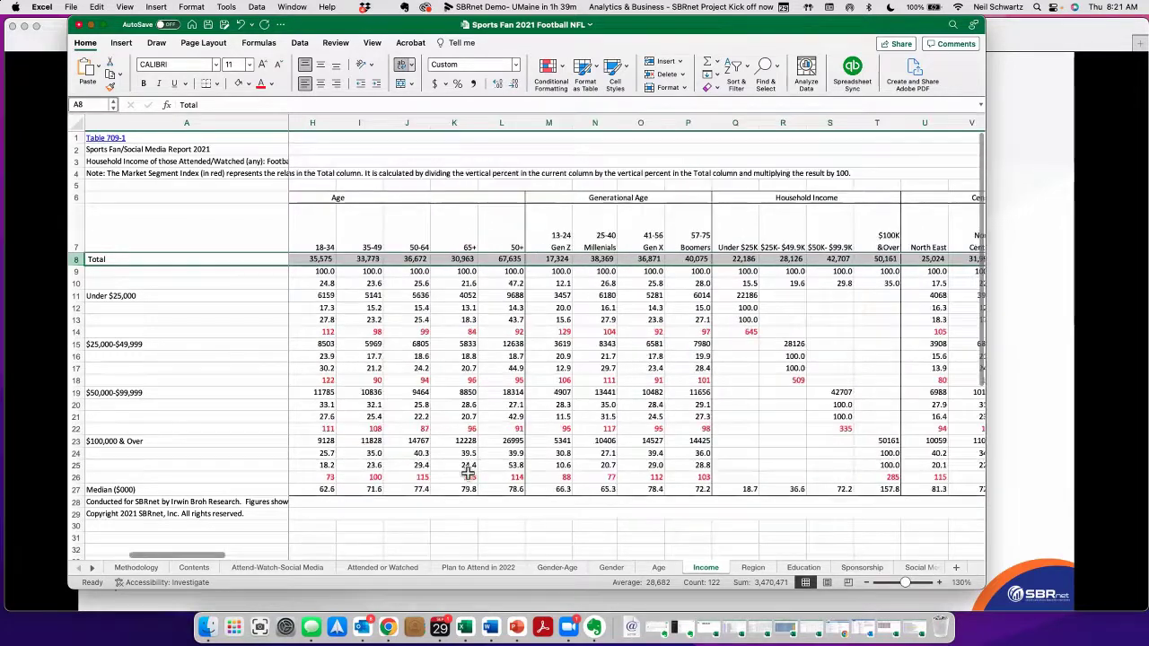
{"action": "scroll", "coordinate": [597, 510], "scroll_direction": "right", "scroll_amount": 2}
{"action": "scroll", "coordinate": [618, 530], "scroll_direction": "down", "scroll_amount": 1}
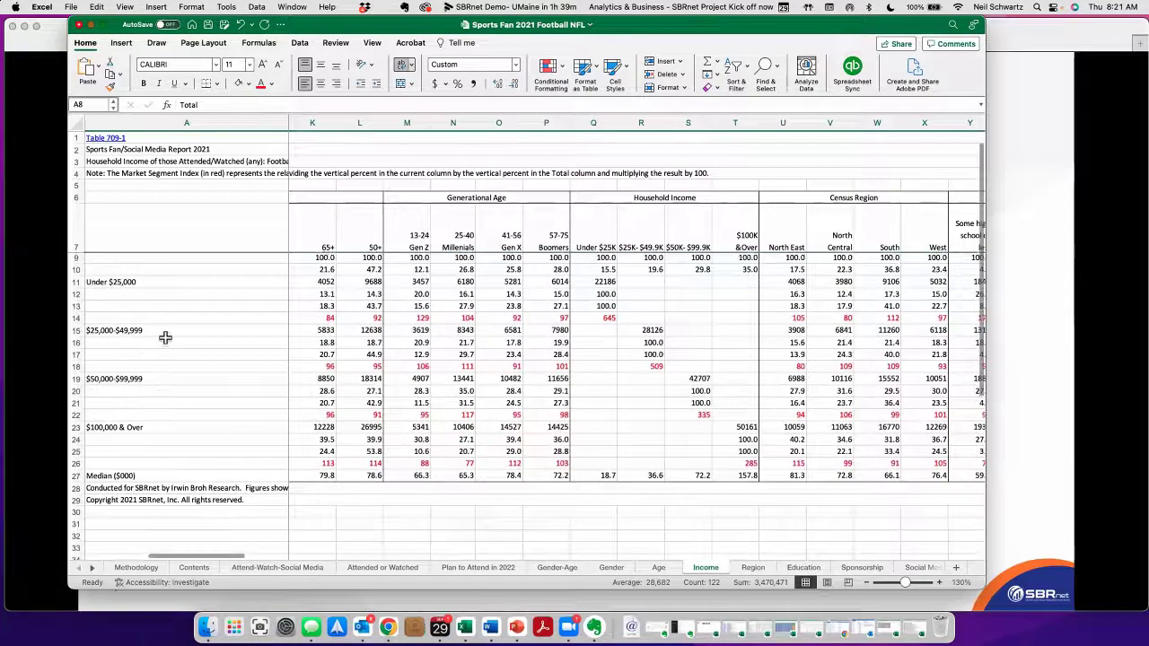
{"action": "scroll", "coordinate": [716, 276], "scroll_direction": "up", "scroll_amount": 1}
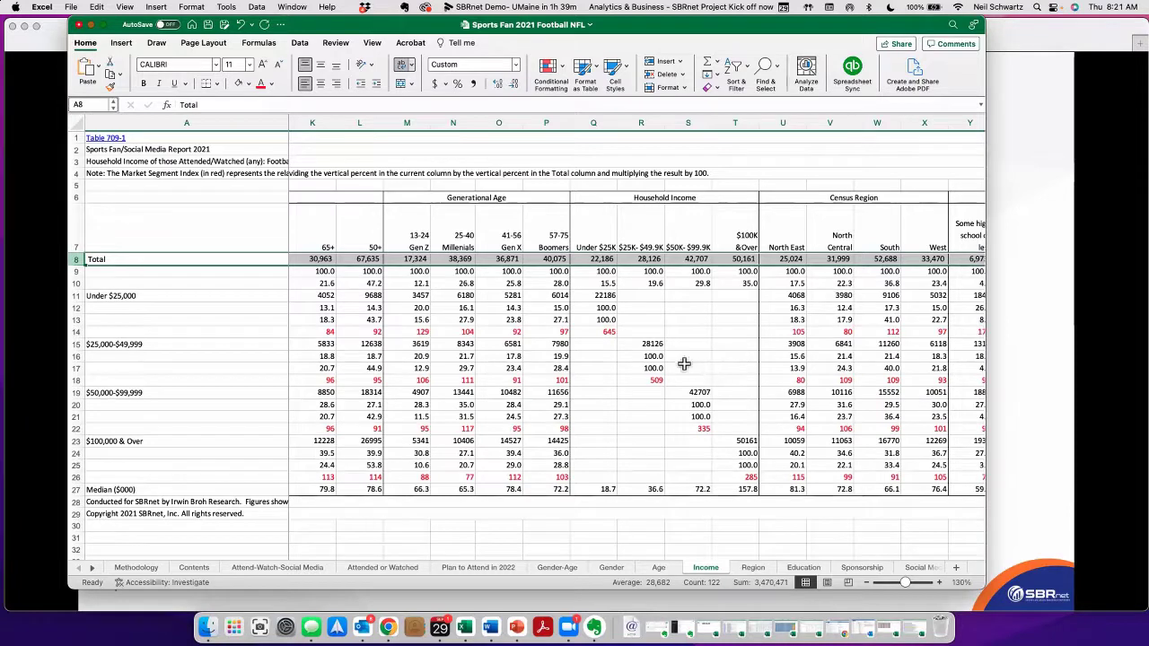
{"action": "left_click", "coordinate": [745, 284]}
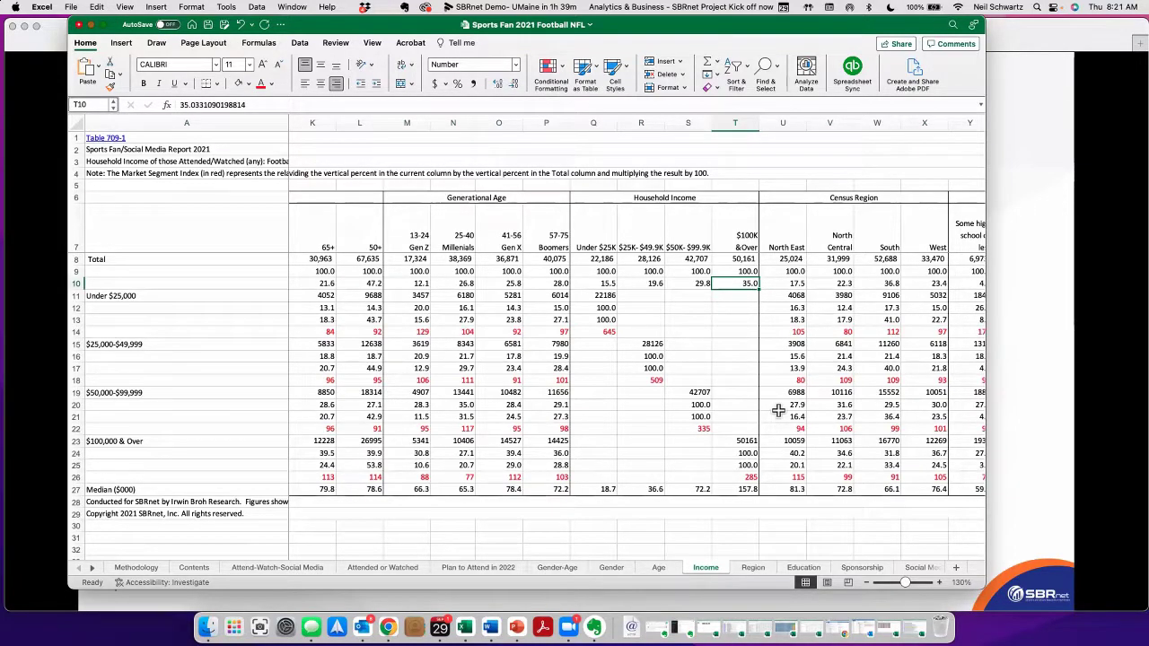
- Format the $100,000 & Over row with comma thousands separators and no decimal places
{"action": "left_click", "coordinate": [77, 442]}
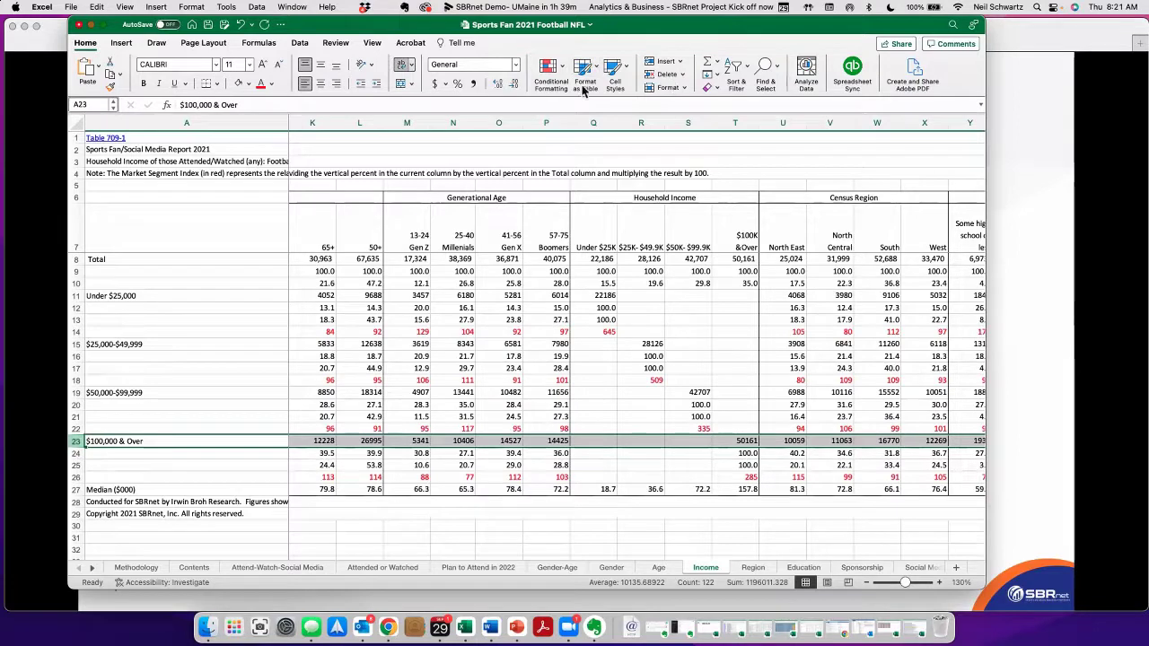
{"action": "left_click", "coordinate": [473, 84]}
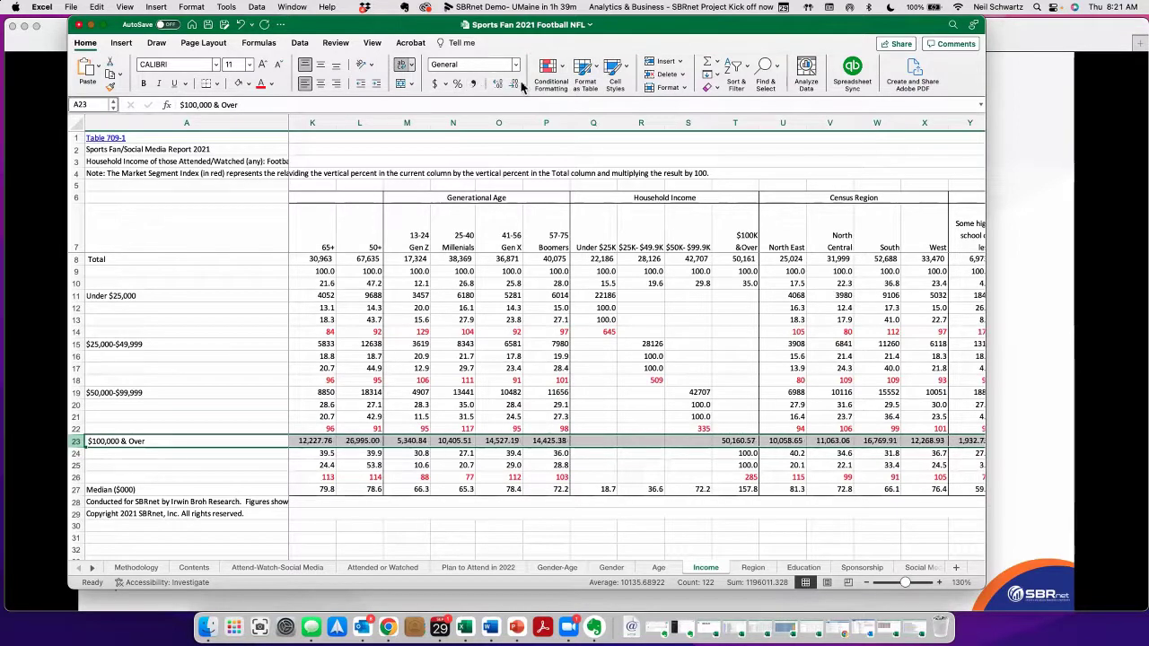
{"action": "left_click", "coordinate": [513, 84]}
{"action": "left_click", "coordinate": [513, 84]}
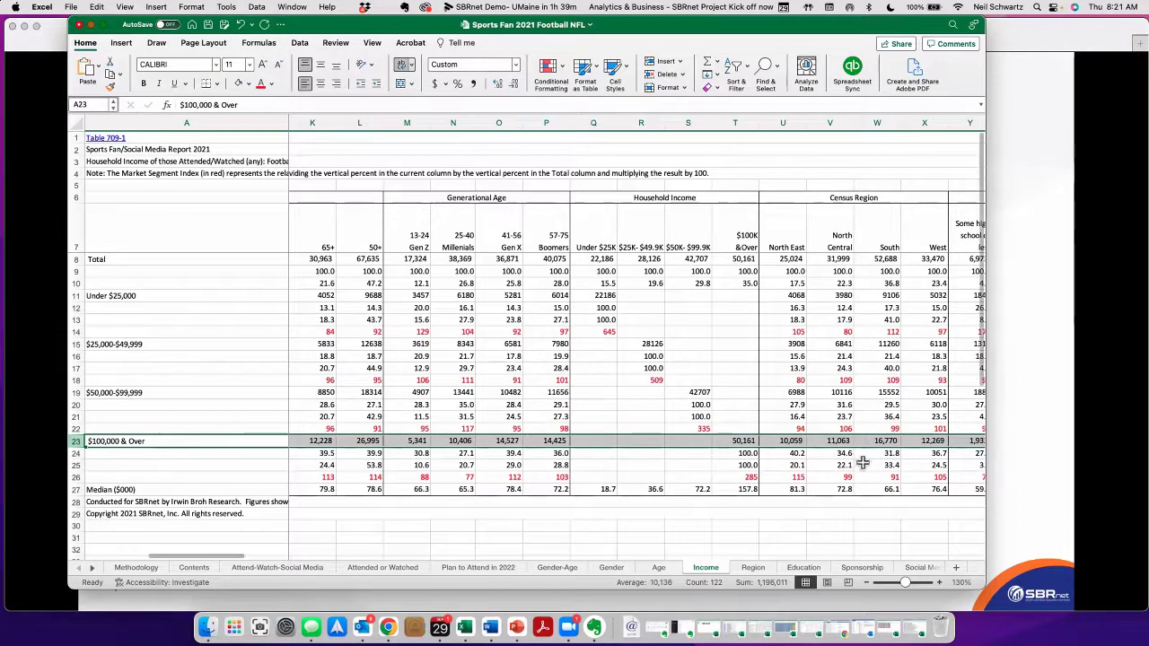
- Examine the $100,000 & Over row across the fan segments to the East South Central figure under Census Region
{"action": "scroll", "coordinate": [255, 558], "scroll_direction": "right", "scroll_amount": 3}
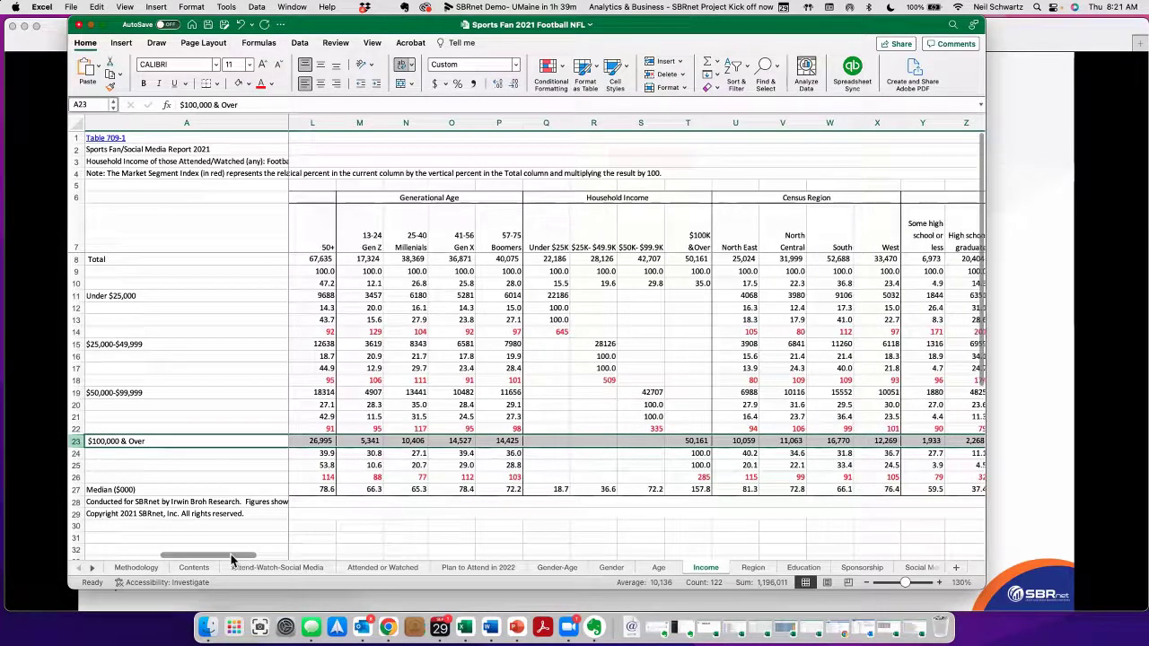
{"action": "left_click_drag", "start_coordinate": [256, 558], "coordinate": [884, 589]}
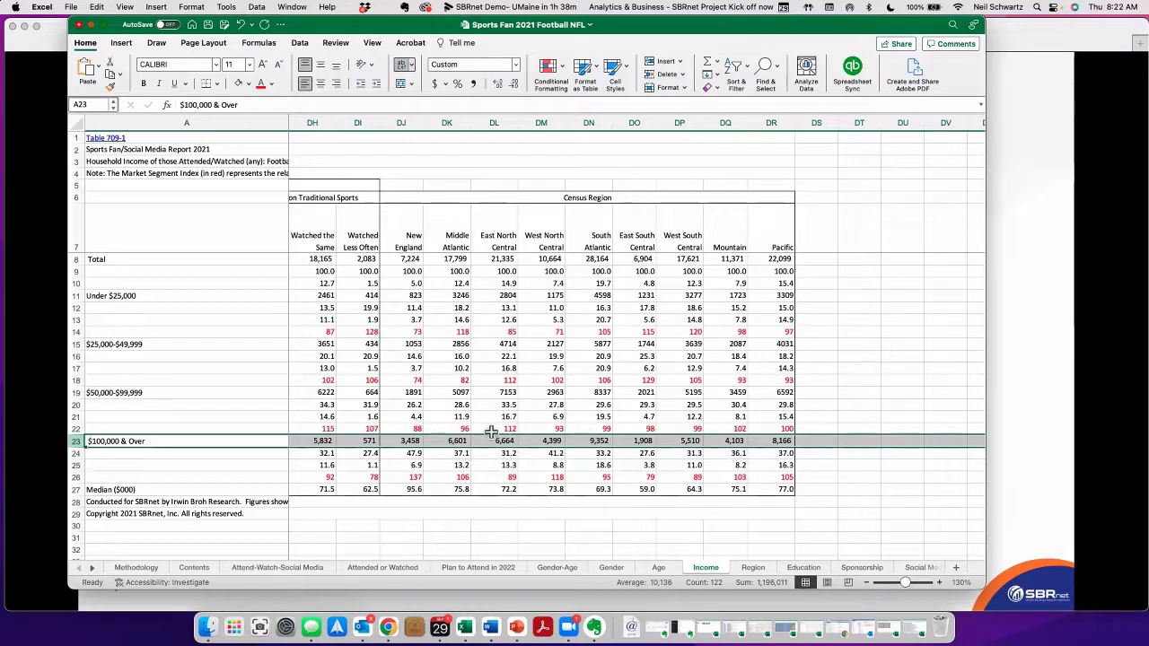
{"action": "left_click", "coordinate": [634, 441]}
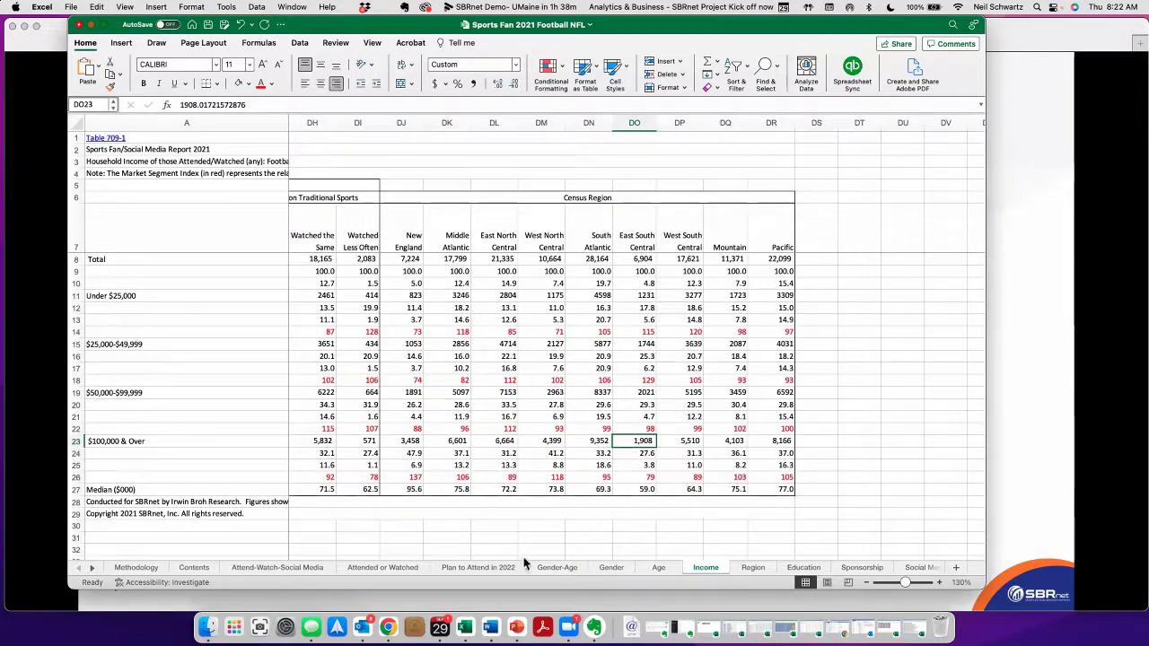
- Examine the Attended Total column from the Total row down to the $100,000 & Over figure
{"action": "scroll", "coordinate": [741, 548], "scroll_direction": "left", "scroll_amount": 15}
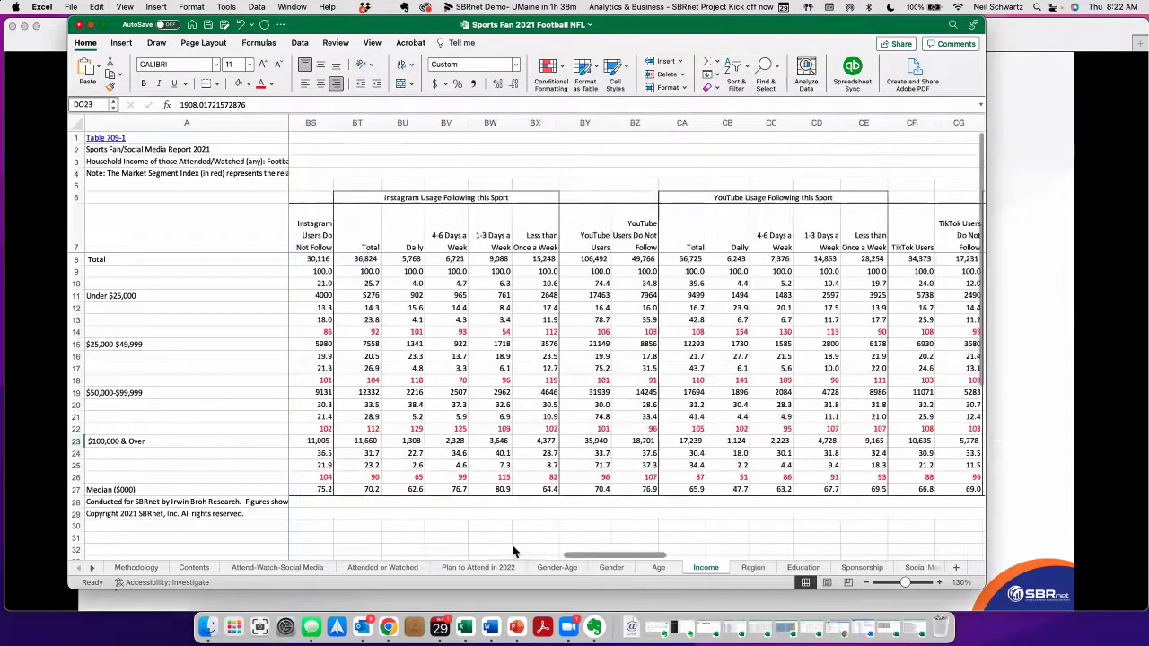
{"action": "scroll", "coordinate": [207, 542], "scroll_direction": "left", "scroll_amount": 15}
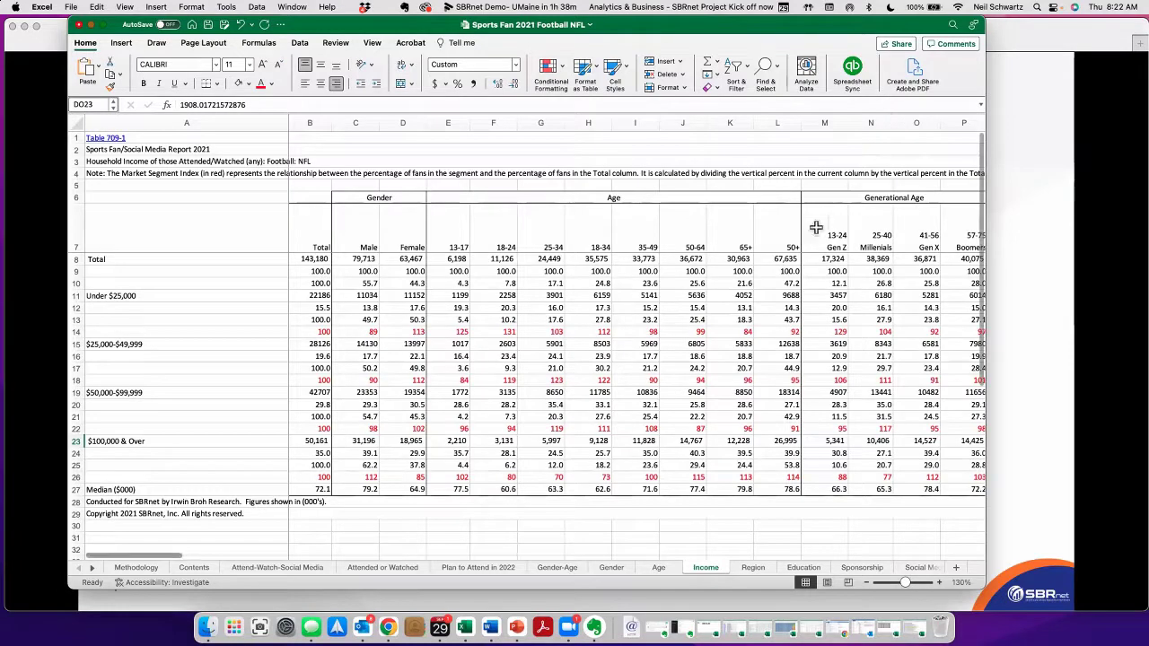
{"action": "scroll", "coordinate": [332, 527], "scroll_direction": "right", "scroll_amount": 6}
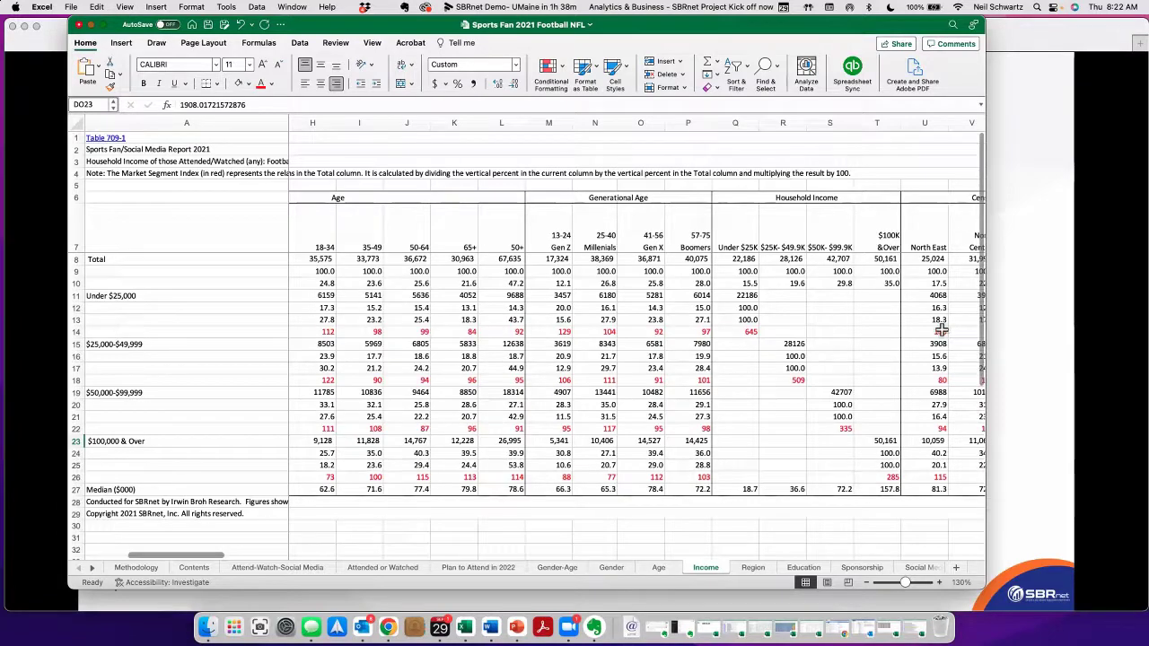
{"action": "scroll", "coordinate": [288, 553], "scroll_direction": "right", "scroll_amount": 4}
{"action": "scroll", "coordinate": [288, 553], "scroll_direction": "right", "scroll_amount": 4}
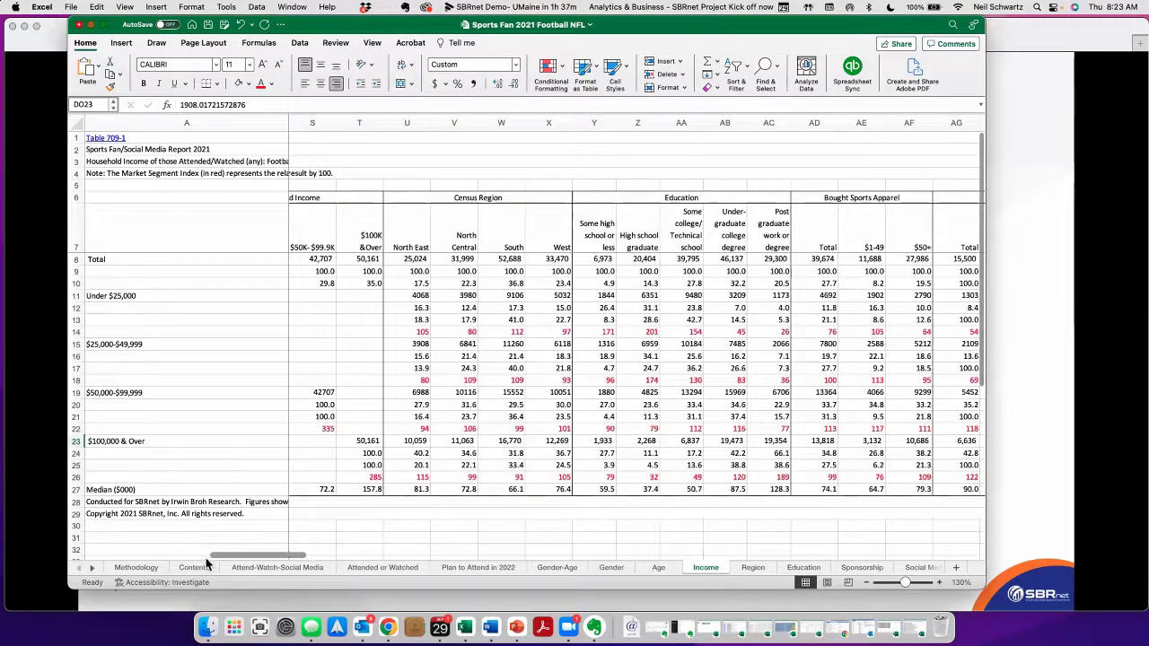
{"action": "scroll", "coordinate": [206, 557], "scroll_direction": "right", "scroll_amount": 4}
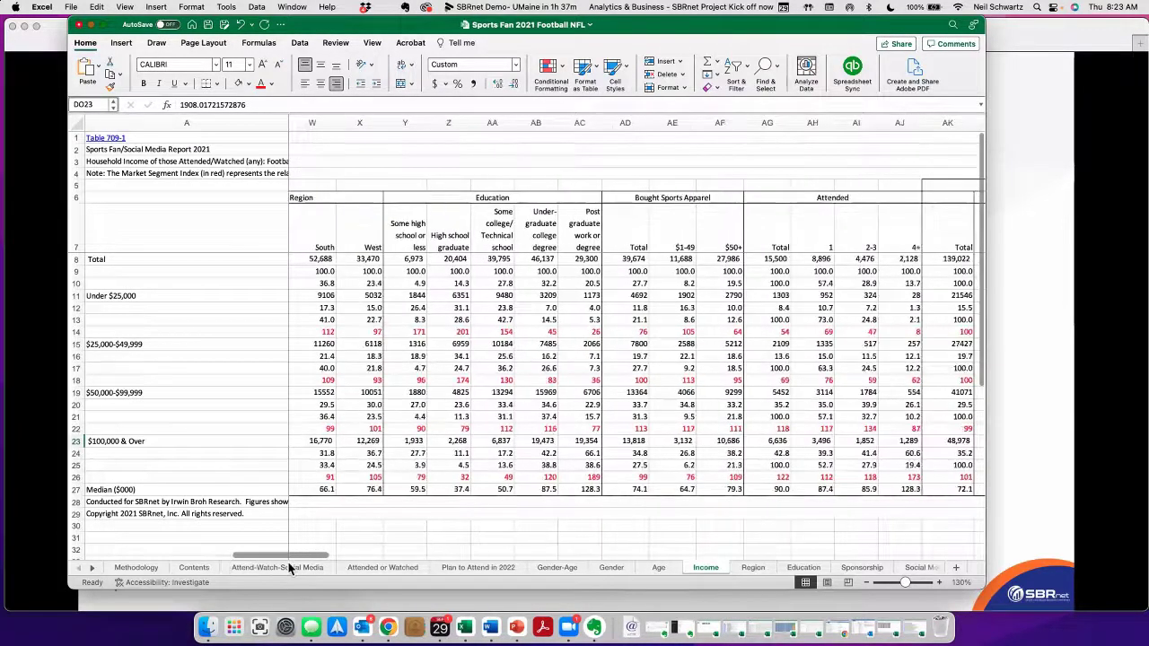
{"action": "scroll", "coordinate": [312, 569], "scroll_direction": "right", "scroll_amount": 5}
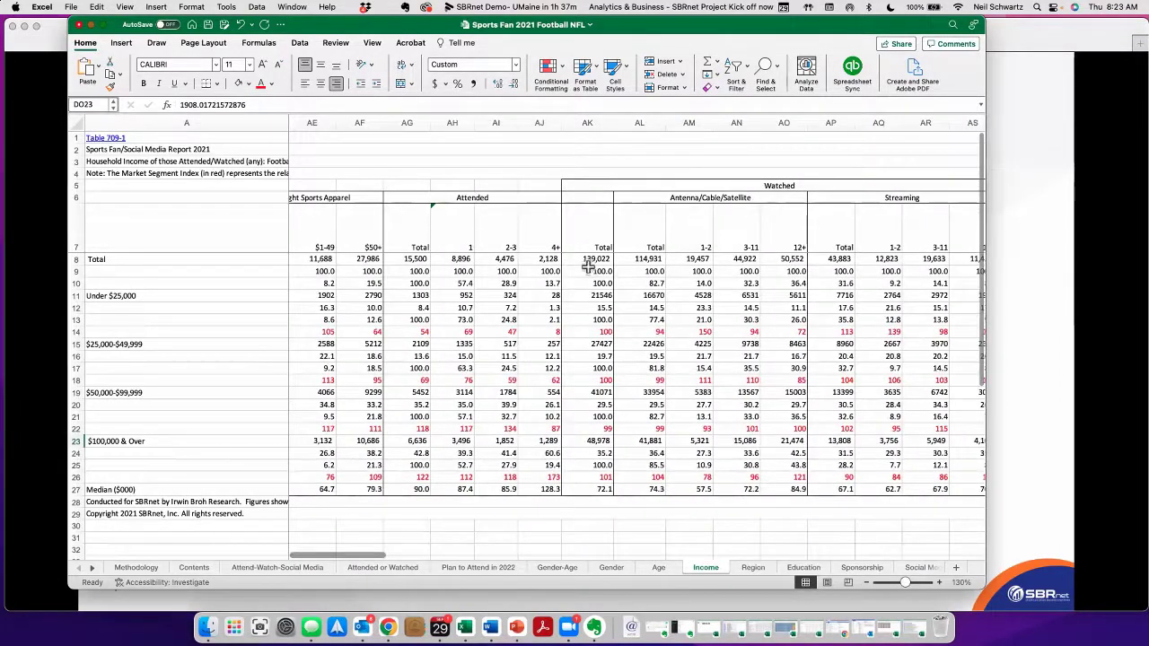
{"action": "left_click", "coordinate": [419, 259]}
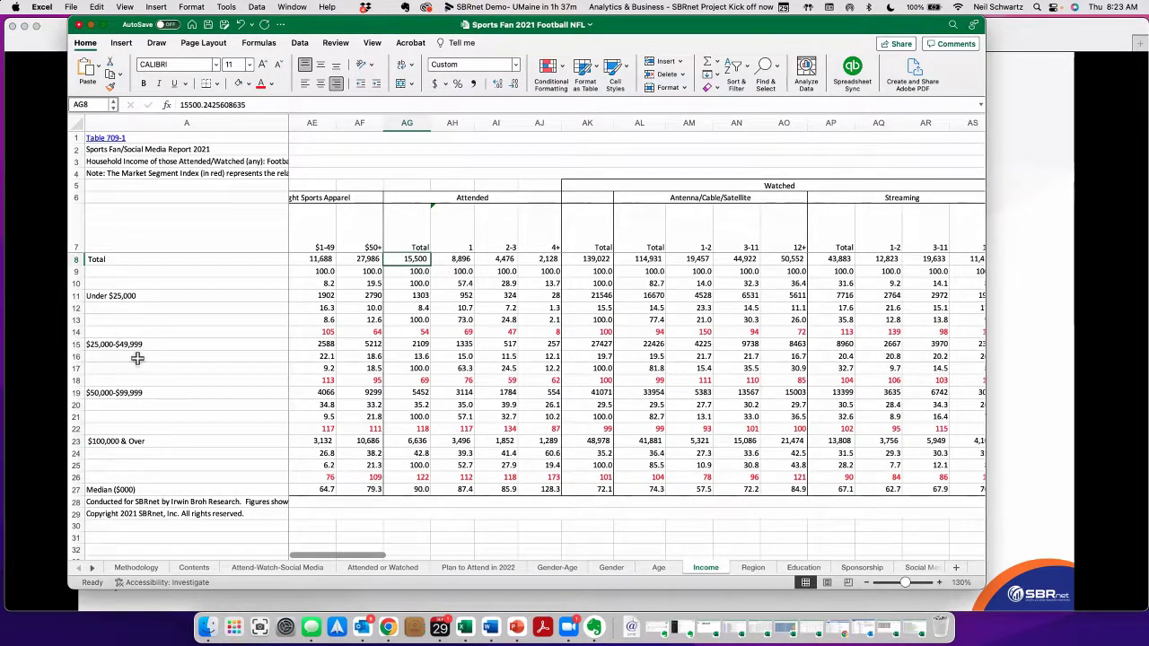
{"action": "key", "text": "Down"}
{"action": "key", "text": "Down"}
{"action": "key", "text": "Down"}
{"action": "key", "text": "Down"}
{"action": "key", "text": "Down"}
{"action": "key", "text": "Down"}
{"action": "key", "text": "Down"}
{"action": "key", "text": "Down"}
{"action": "key", "text": "Down"}
{"action": "key", "text": "Down"}
{"action": "key", "text": "Down"}
{"action": "key", "text": "Down"}
{"action": "key", "text": "Down"}
{"action": "key", "text": "Down"}
{"action": "key", "text": "Down"}
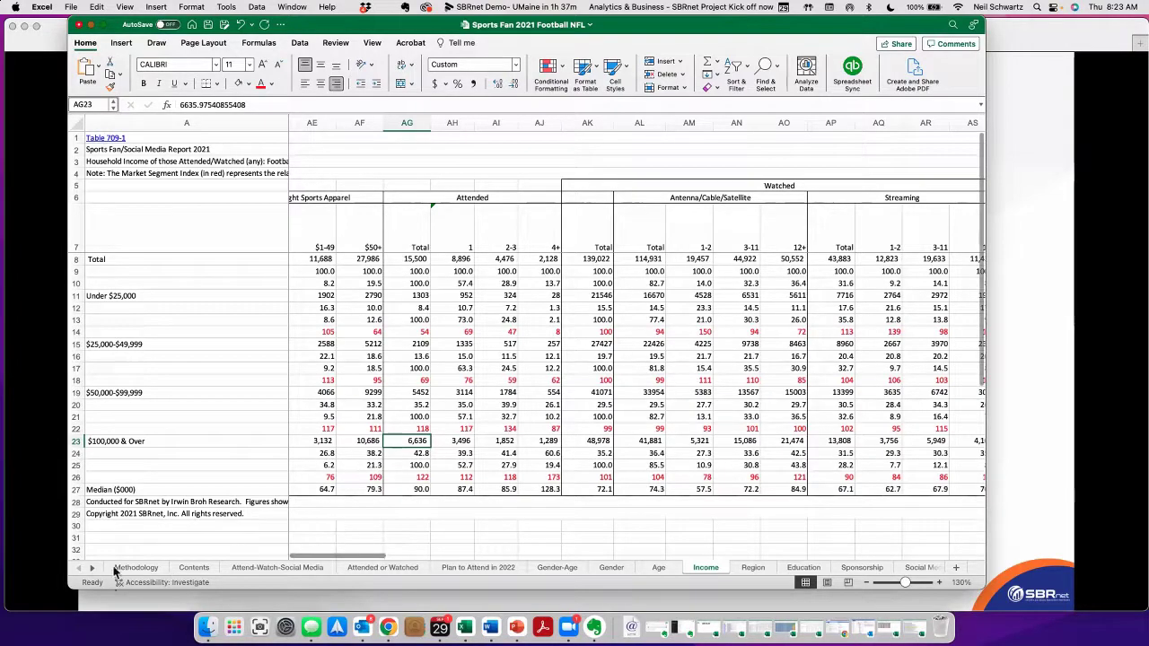
- Open the Quick Service Restaurant table from the Contents sheet
{"action": "left_click", "coordinate": [194, 568]}
{"action": "scroll", "coordinate": [236, 538], "scroll_direction": "down", "scroll_amount": 5}
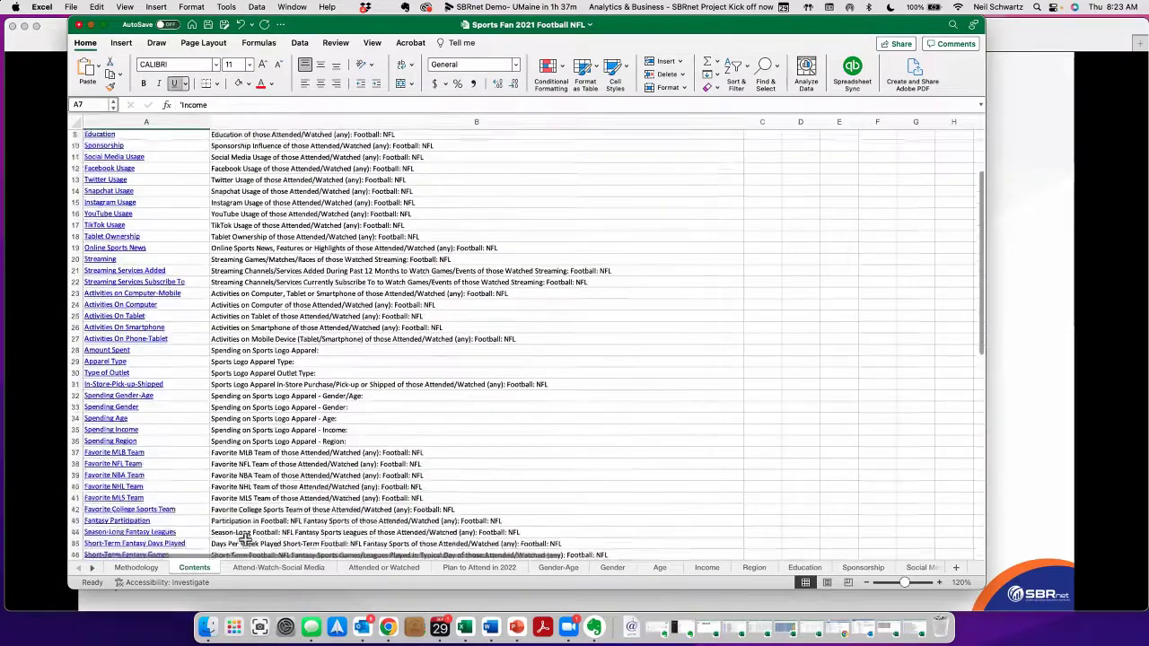
{"action": "scroll", "coordinate": [236, 538], "scroll_direction": "down", "scroll_amount": 4}
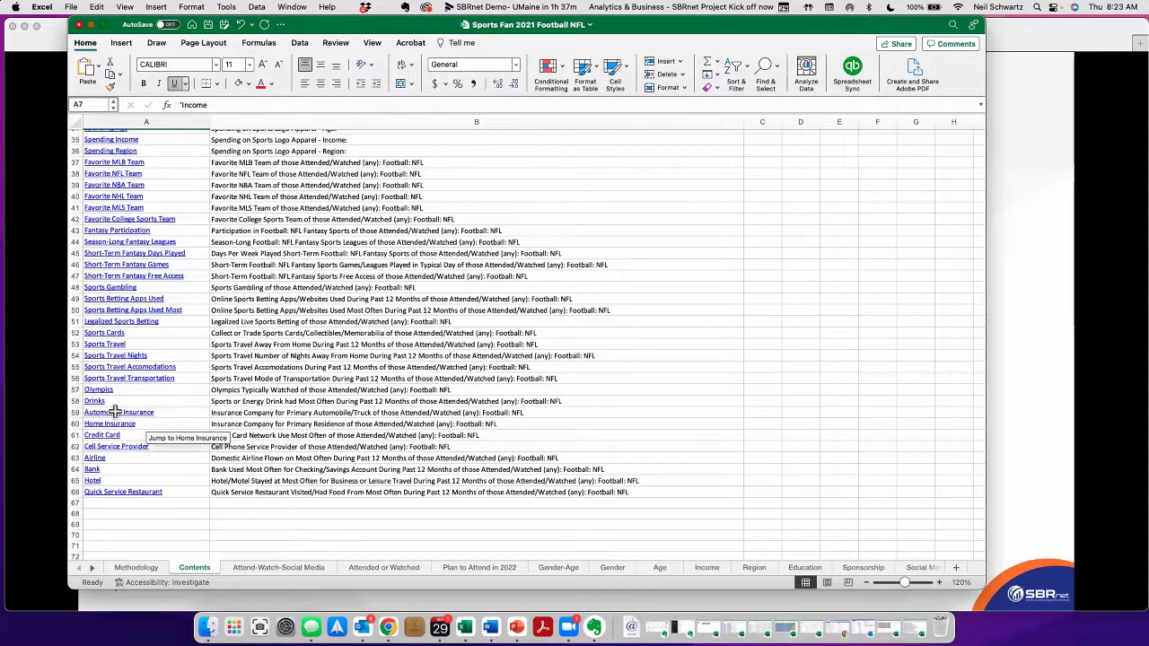
{"action": "left_click", "coordinate": [118, 493]}
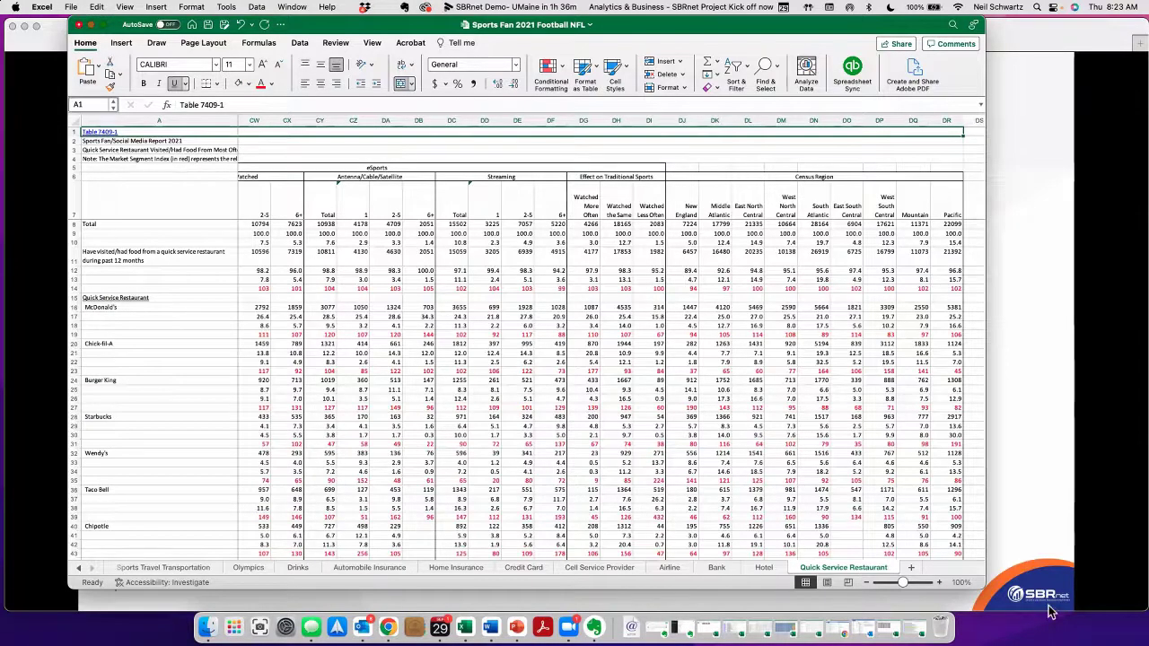
- Format the Total row of the Quick Service Restaurant table with comma thousands separators and no decimal places
{"action": "left_click", "coordinate": [939, 583]}
{"action": "scroll", "coordinate": [736, 359], "scroll_direction": "left", "scroll_amount": 10}
{"action": "scroll", "coordinate": [669, 556], "scroll_direction": "left", "scroll_amount": 20}
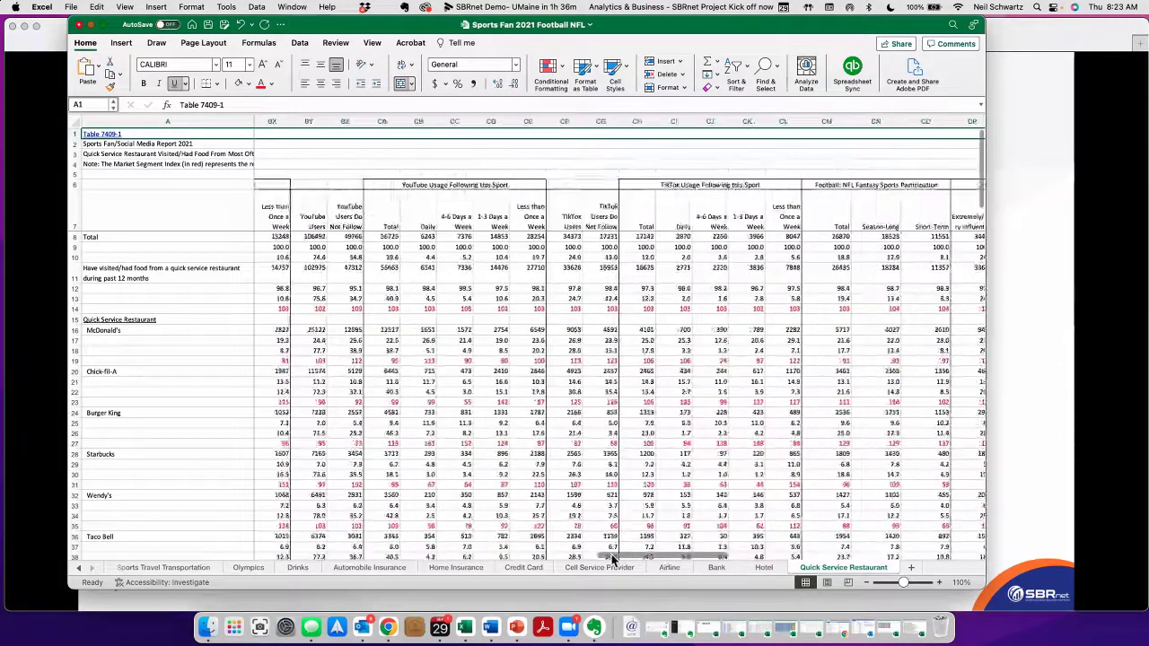
{"action": "scroll", "coordinate": [393, 551], "scroll_direction": "left", "scroll_amount": 10}
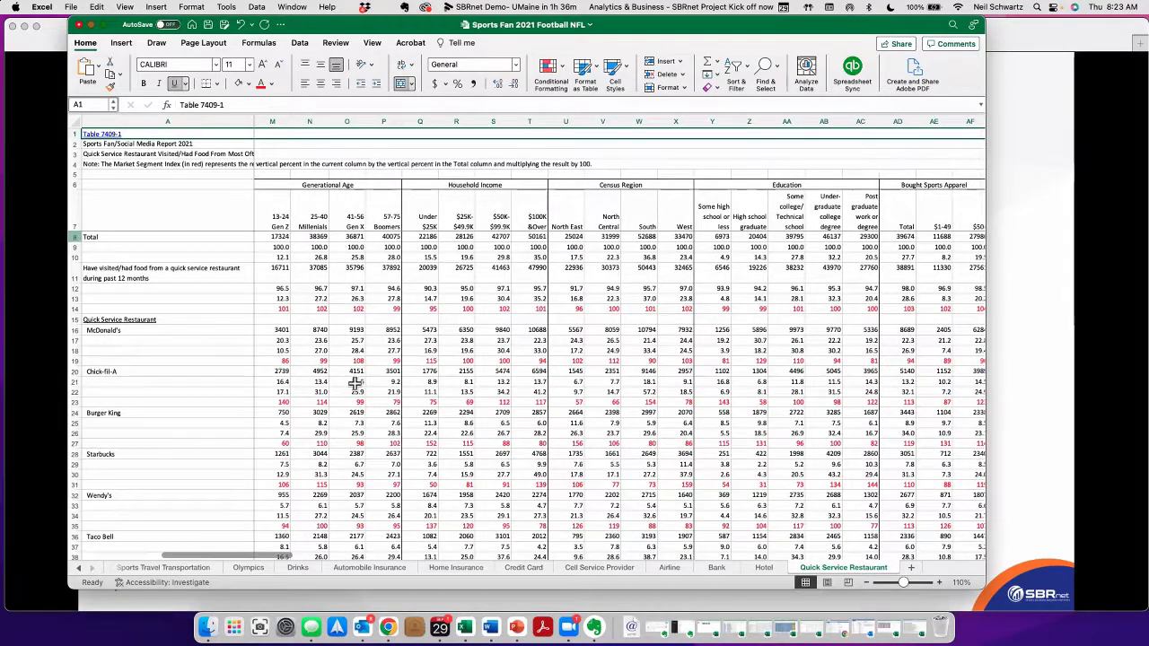
{"action": "scroll", "coordinate": [357, 385], "scroll_direction": "down", "scroll_amount": 1}
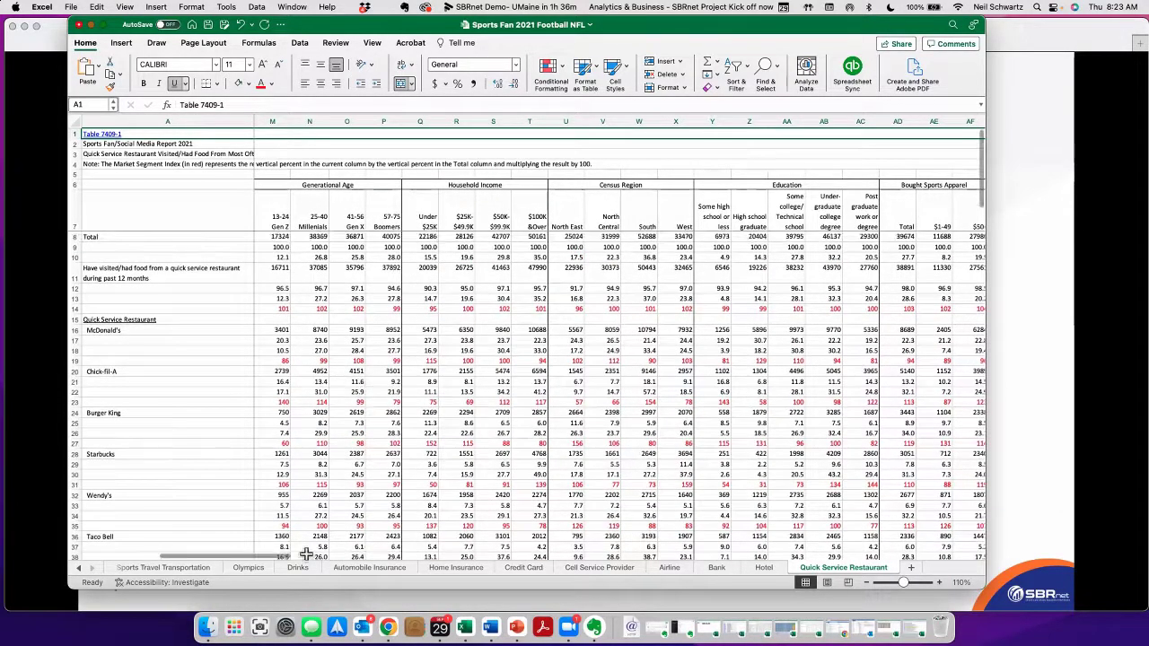
{"action": "scroll", "coordinate": [260, 538], "scroll_direction": "left", "scroll_amount": 10}
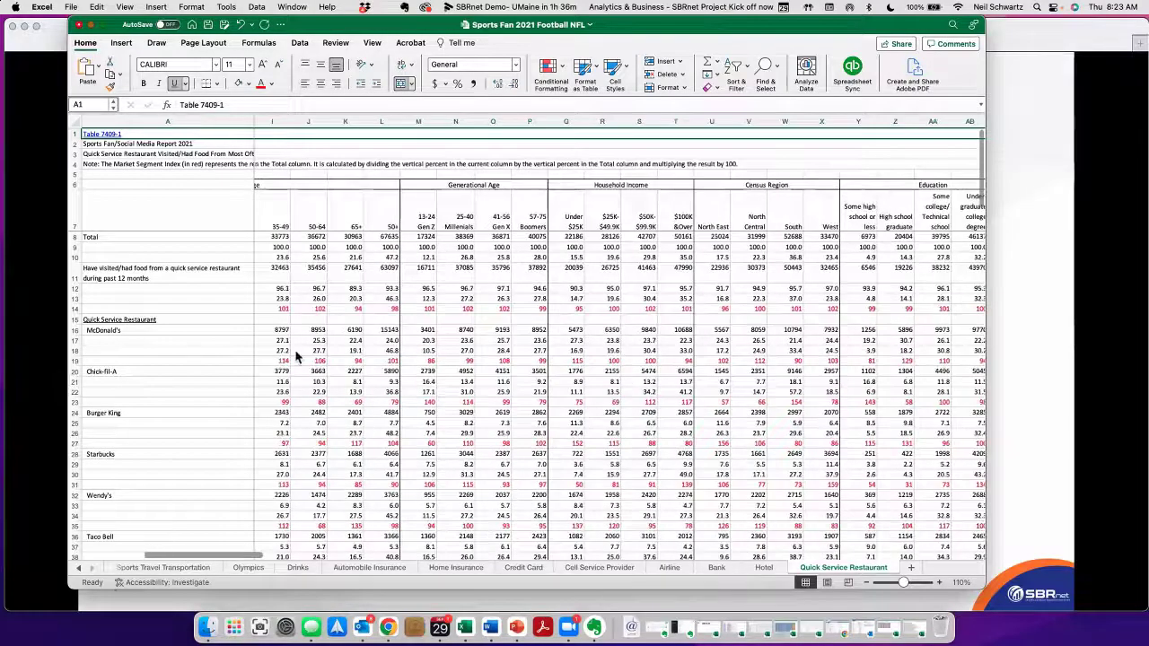
{"action": "left_click", "coordinate": [76, 237]}
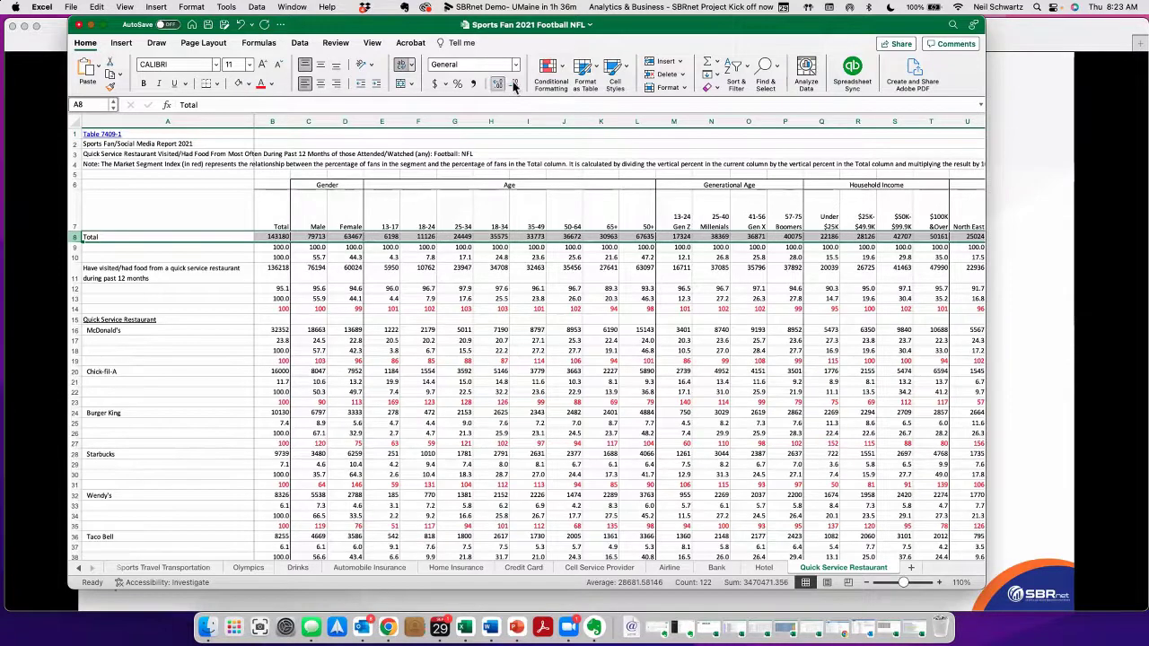
{"action": "left_click", "coordinate": [477, 83]}
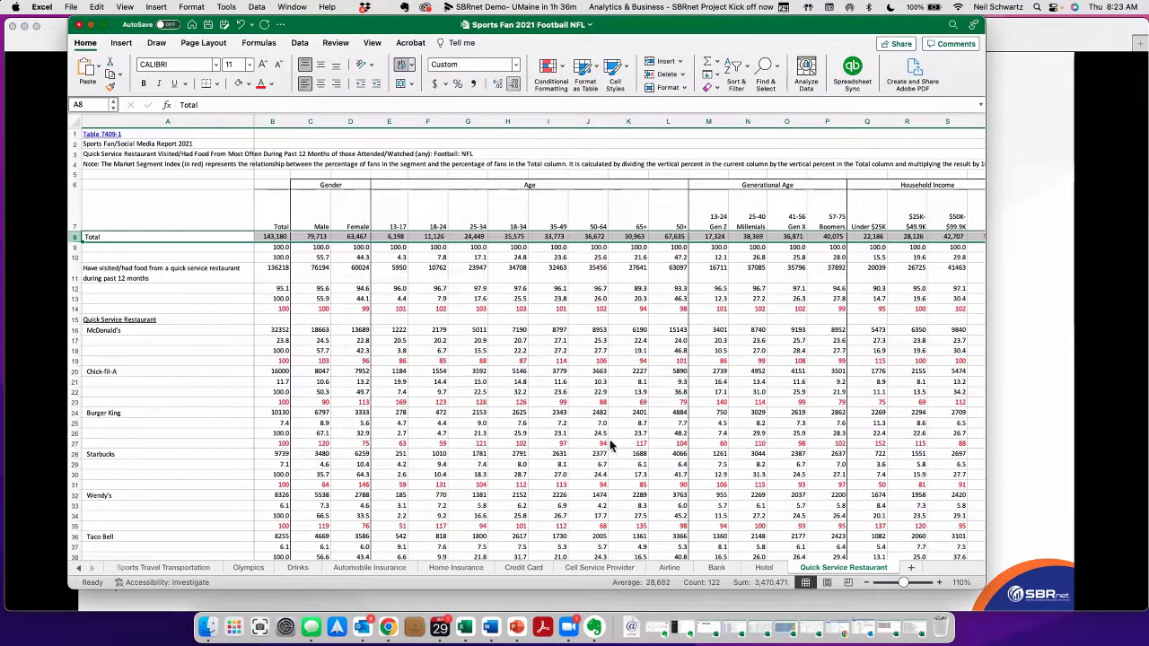
- Examine the restaurant figures by household income, down to Wendy's in the $50K-$99.9K column
{"action": "scroll", "coordinate": [215, 556], "scroll_direction": "right", "scroll_amount": 4}
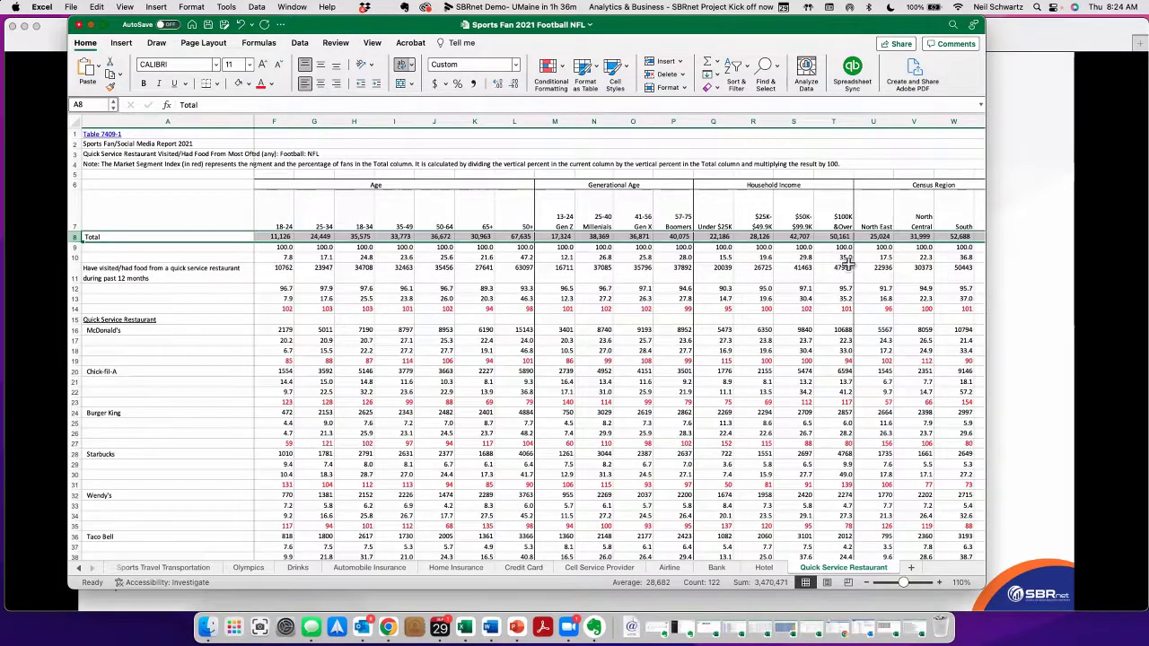
{"action": "scroll", "coordinate": [579, 422], "scroll_direction": "down", "scroll_amount": 2}
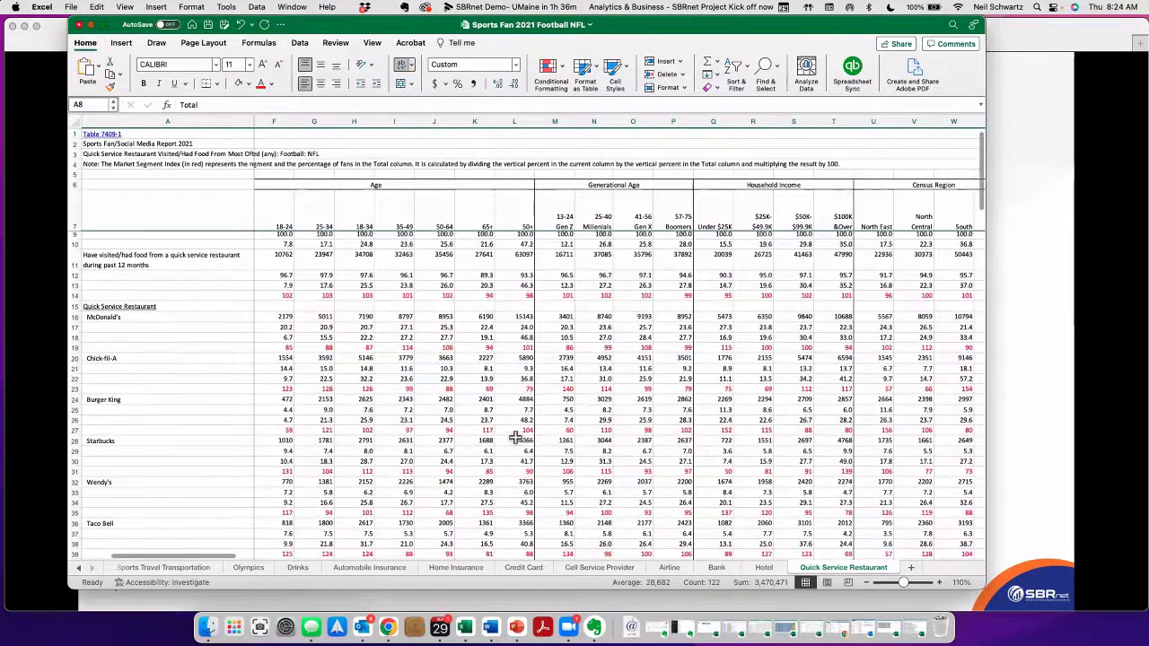
{"action": "scroll", "coordinate": [628, 457], "scroll_direction": "up", "scroll_amount": 1}
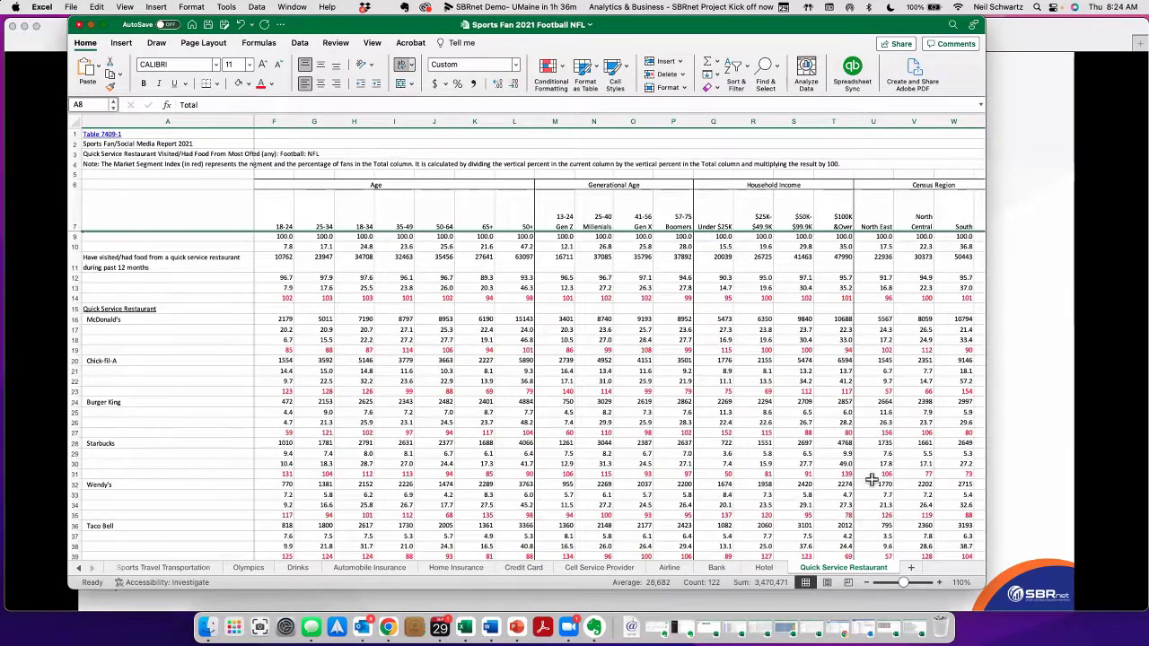
{"action": "left_click", "coordinate": [791, 507]}
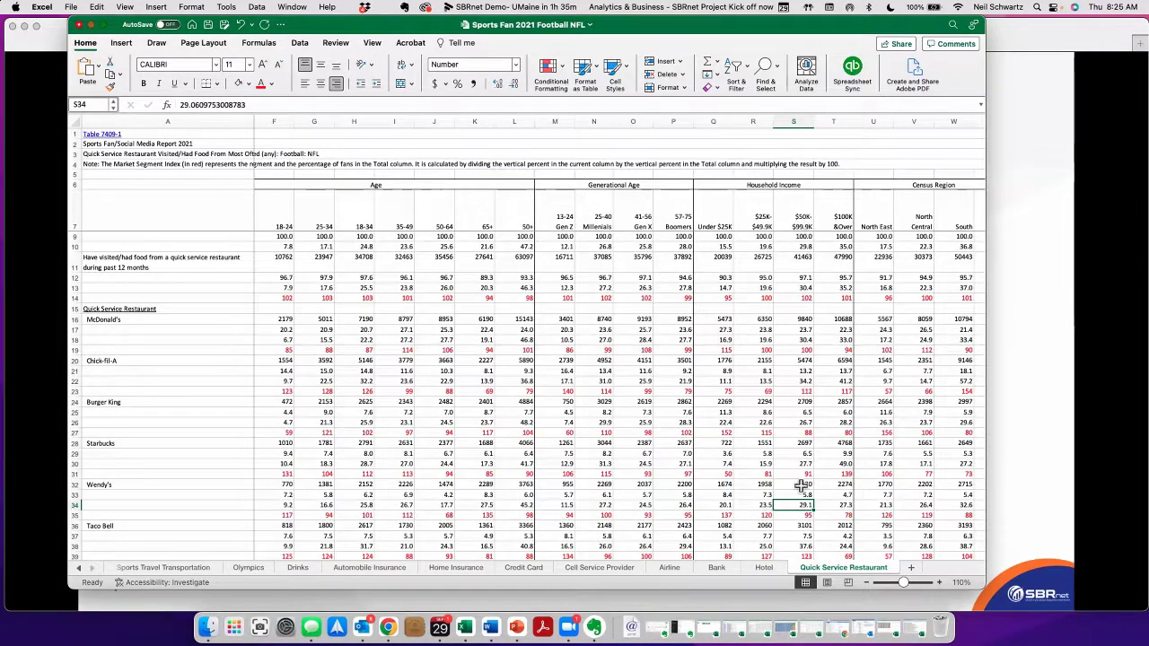
- Compare the Wendy's horizontal percent for the $50K-$99.9K income group with the neighbouring $25K-$49.9K and $100K & Over groups
{"action": "key", "text": "shift+Left"}
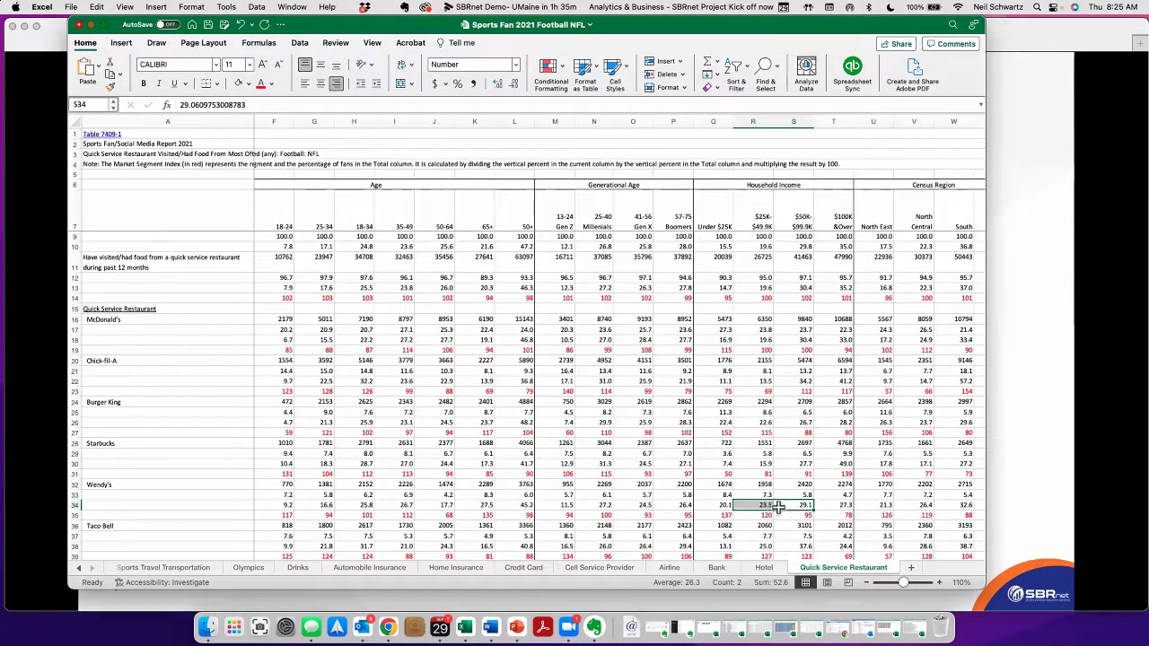
{"action": "key", "text": "shift+Right"}
{"action": "key", "text": "shift+Right"}
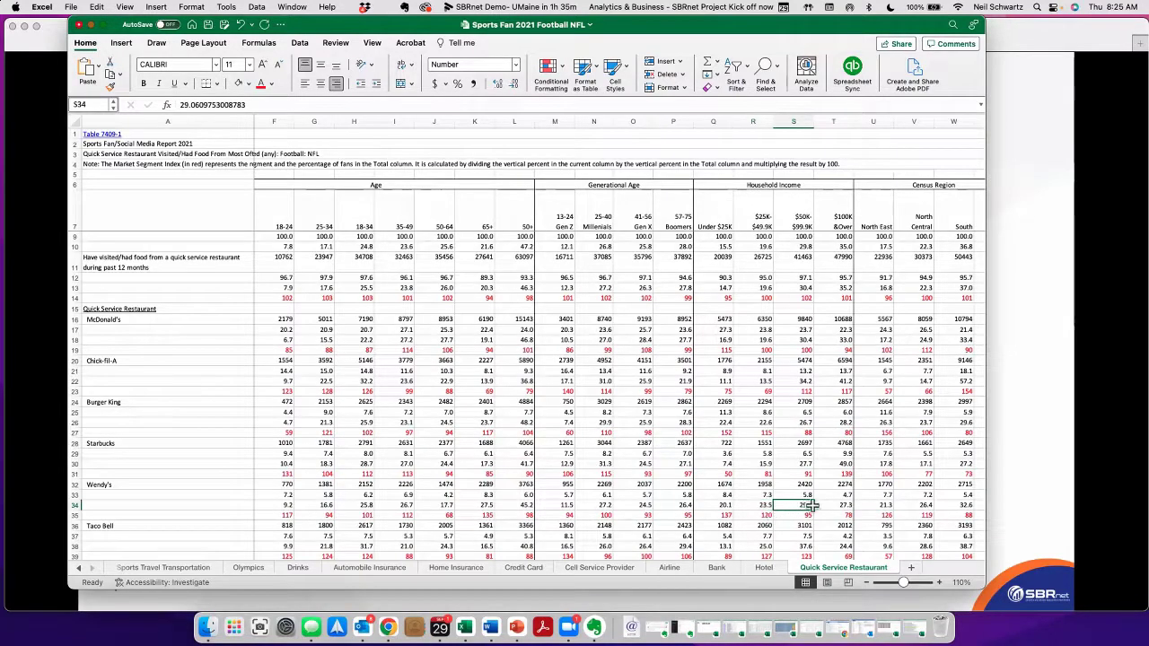
{"action": "scroll", "coordinate": [782, 472], "scroll_direction": "down", "scroll_amount": 2}
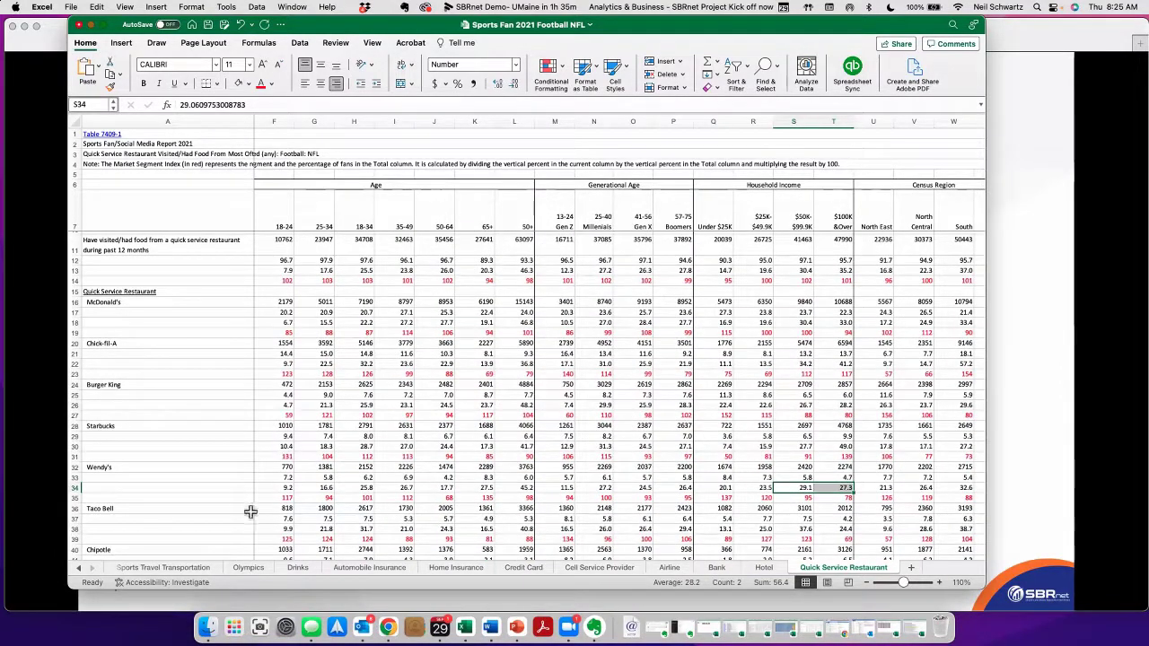
- Return to the Contents sheet and open the Income table from its list
{"action": "left_click", "coordinate": [80, 568]}
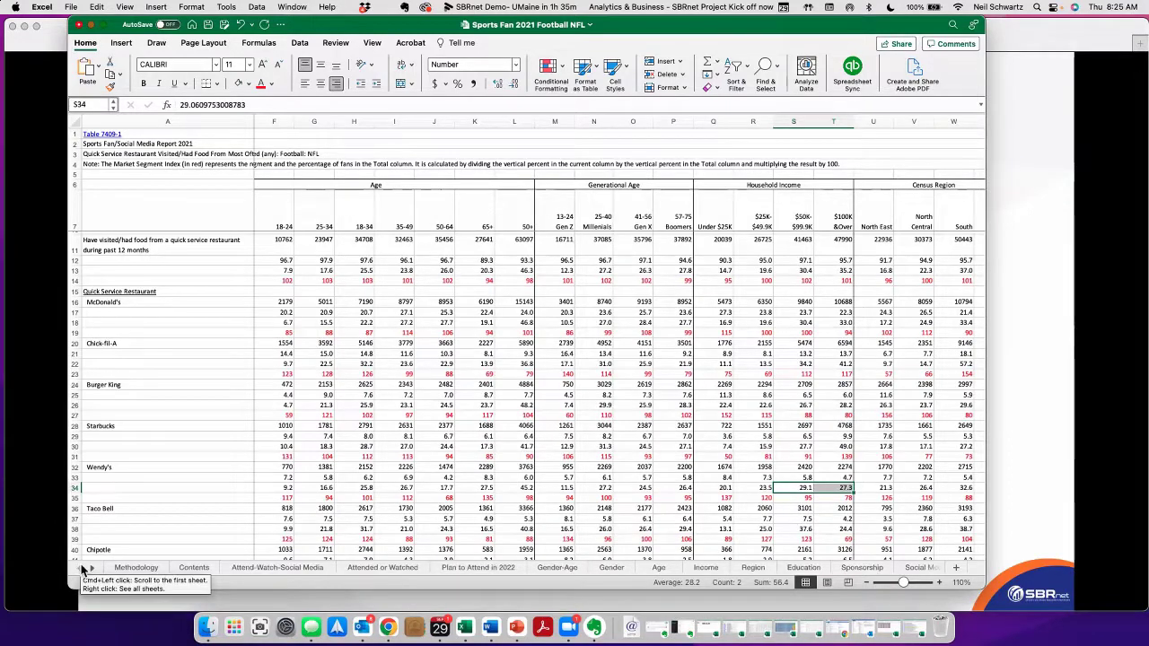
{"action": "left_click", "coordinate": [192, 568]}
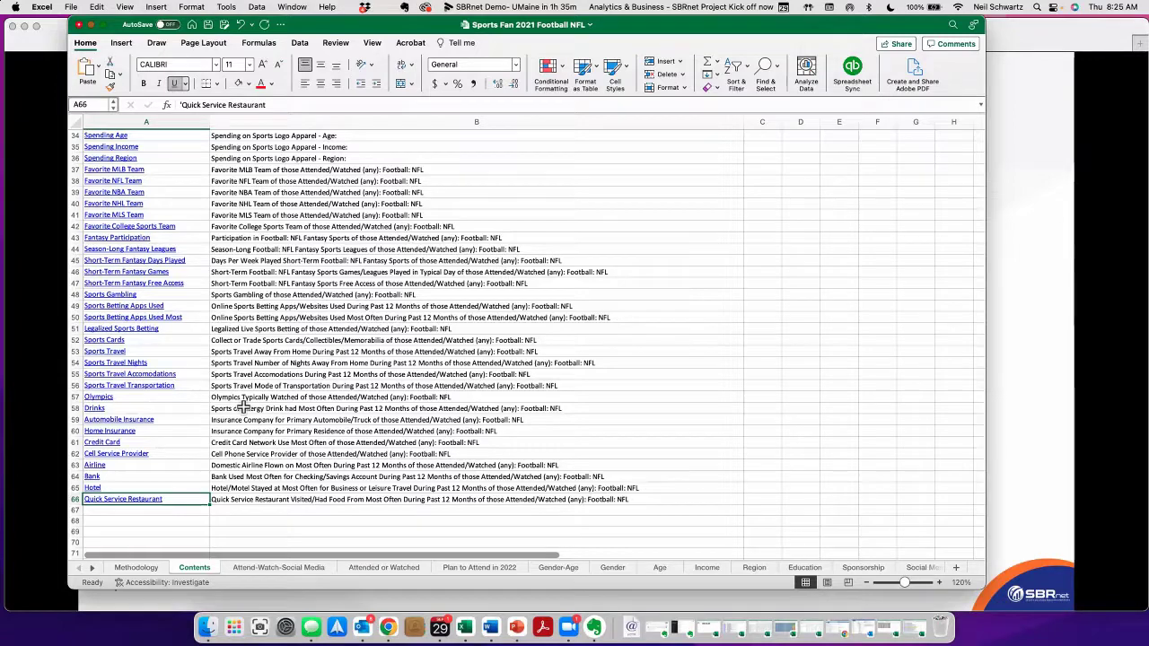
{"action": "scroll", "coordinate": [270, 346], "scroll_direction": "up", "scroll_amount": 8}
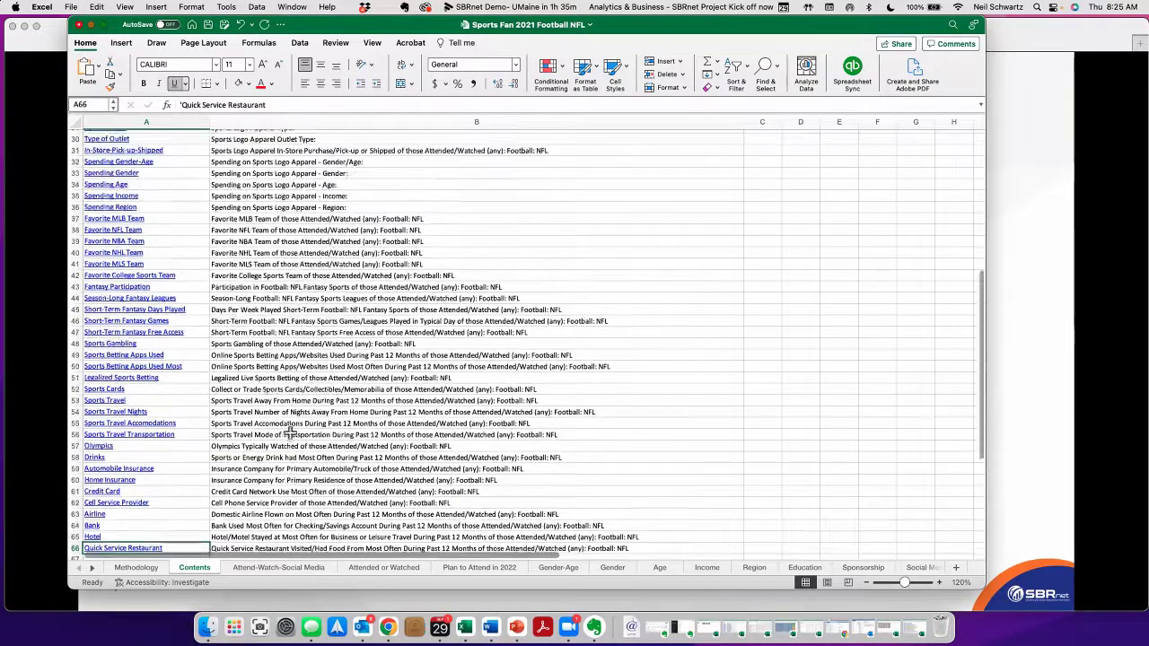
{"action": "scroll", "coordinate": [261, 336], "scroll_direction": "up", "scroll_amount": 4}
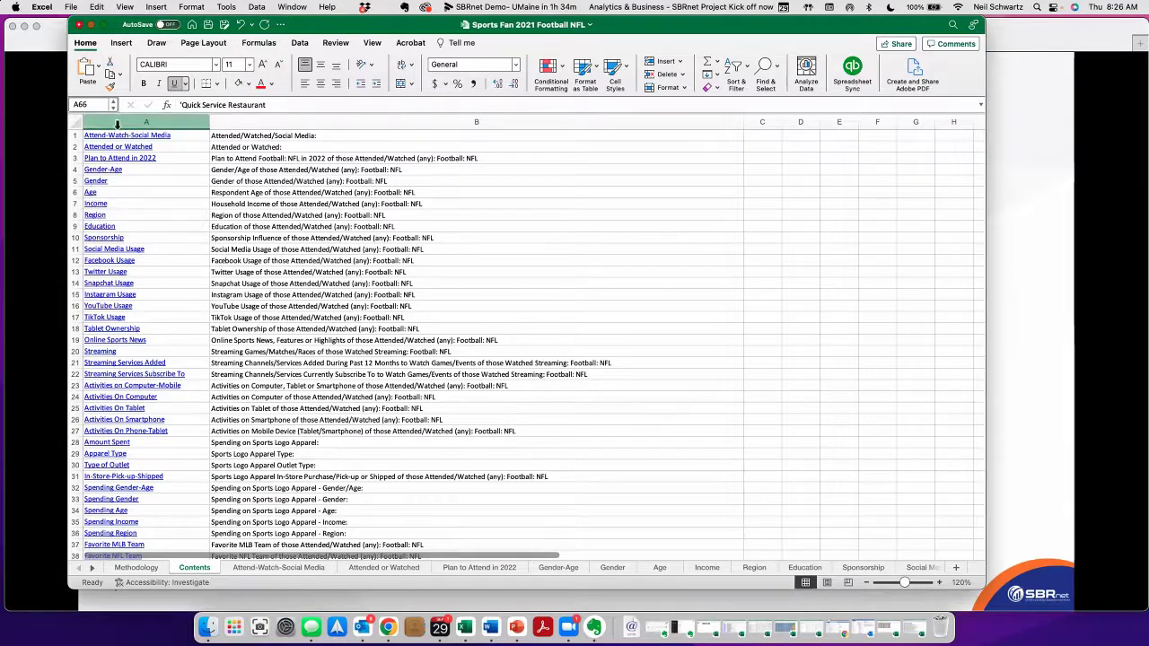
{"action": "left_click", "coordinate": [95, 204]}
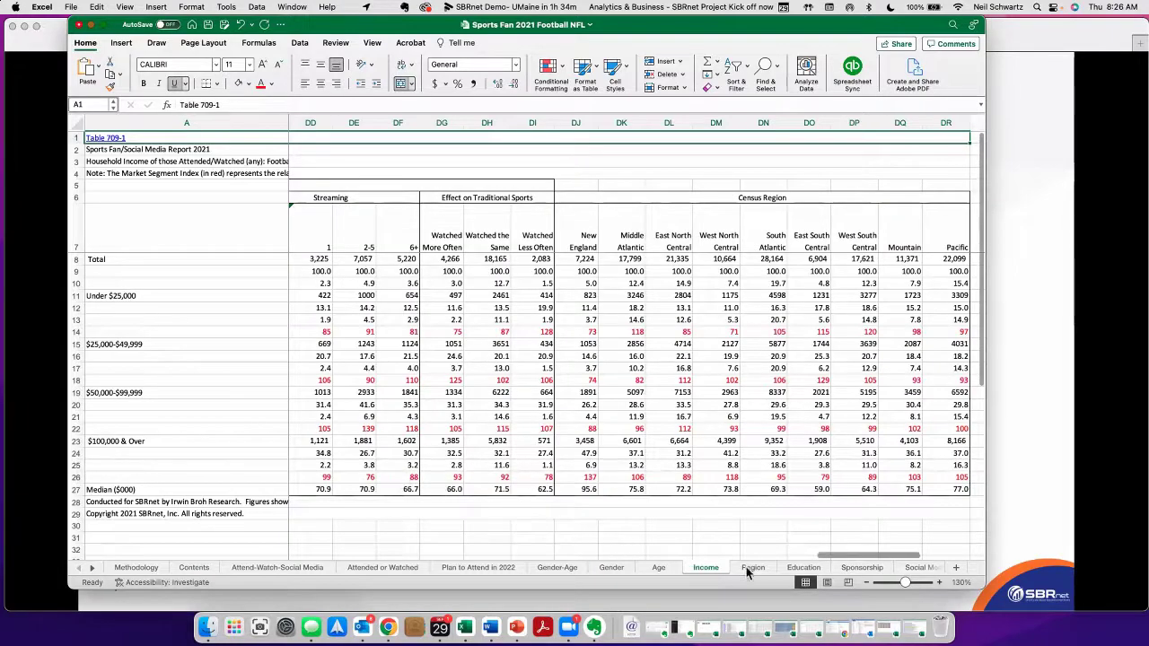
- Examine the Income table's gender, age, generational age and household income columns
{"action": "left_click_drag", "start_coordinate": [850, 556], "coordinate": [156, 540]}
{"action": "scroll", "coordinate": [719, 435], "scroll_direction": "left", "scroll_amount": 6}
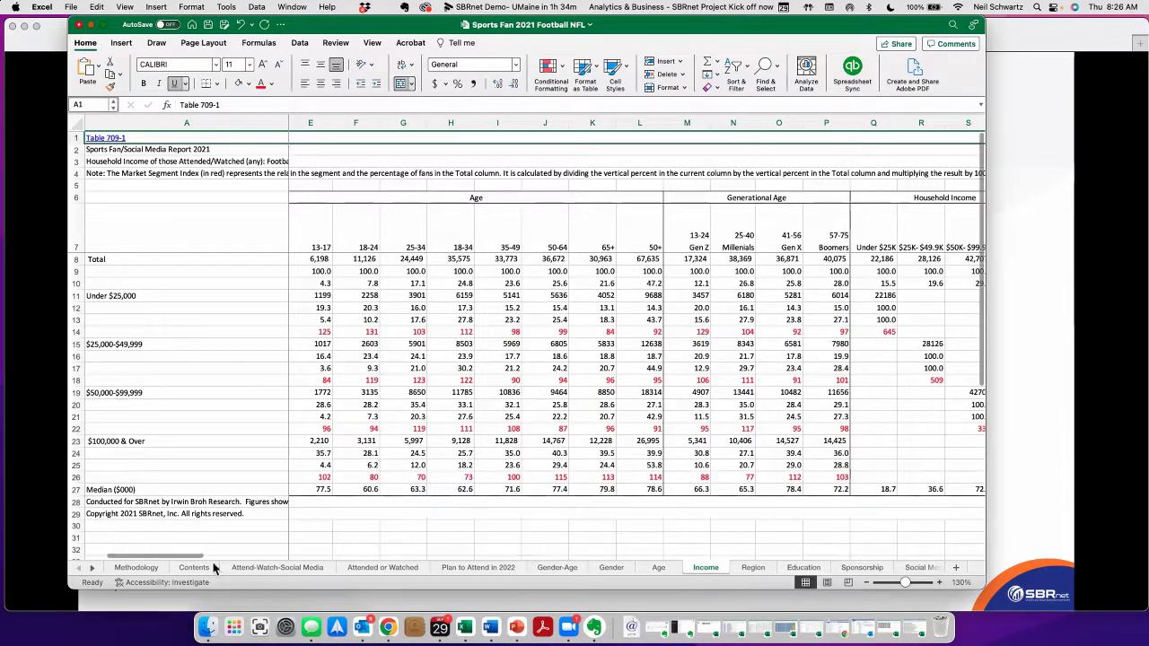
{"action": "scroll", "coordinate": [200, 554], "scroll_direction": "left", "scroll_amount": 2}
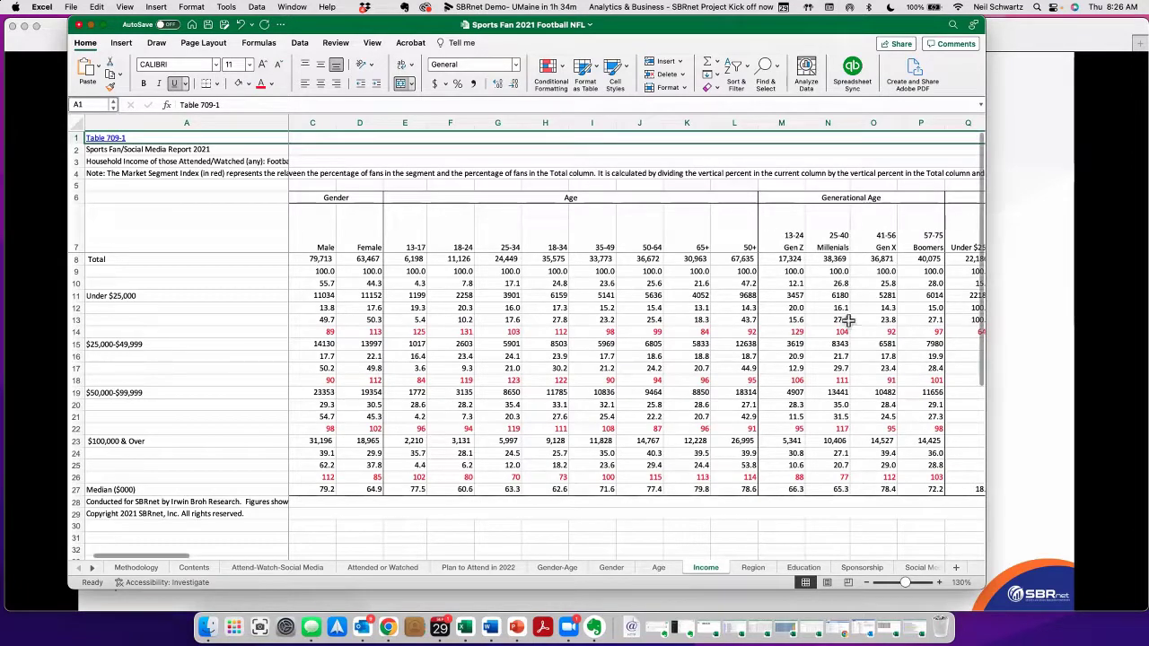
{"action": "scroll", "coordinate": [184, 554], "scroll_direction": "right", "scroll_amount": 5}
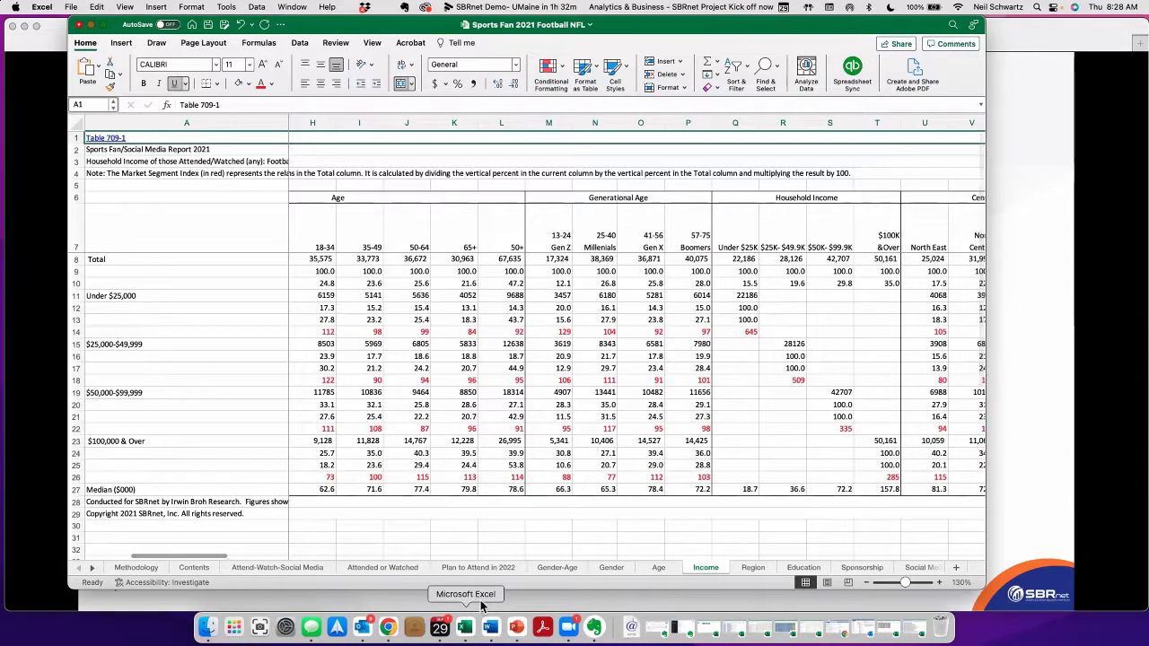
- Switch to the Sports Fan 2021 NFL Favorite Team Banner workbook and review its Contents list up to Table 109
{"action": "right_click", "coordinate": [465, 627]}
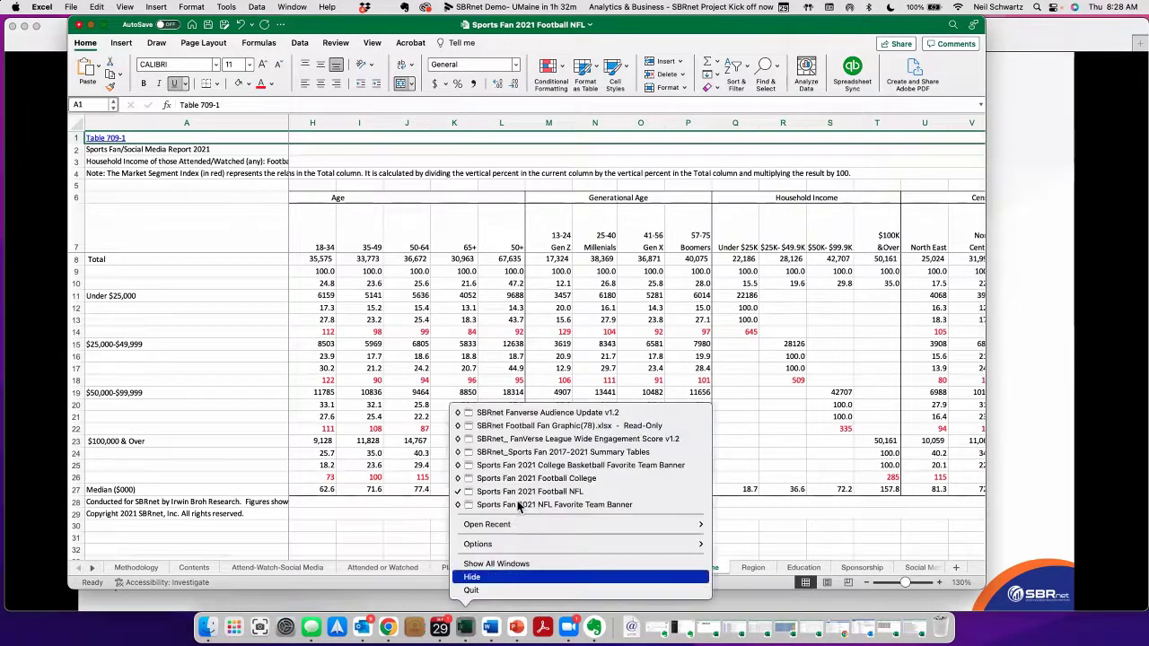
{"action": "left_click", "coordinate": [529, 504]}
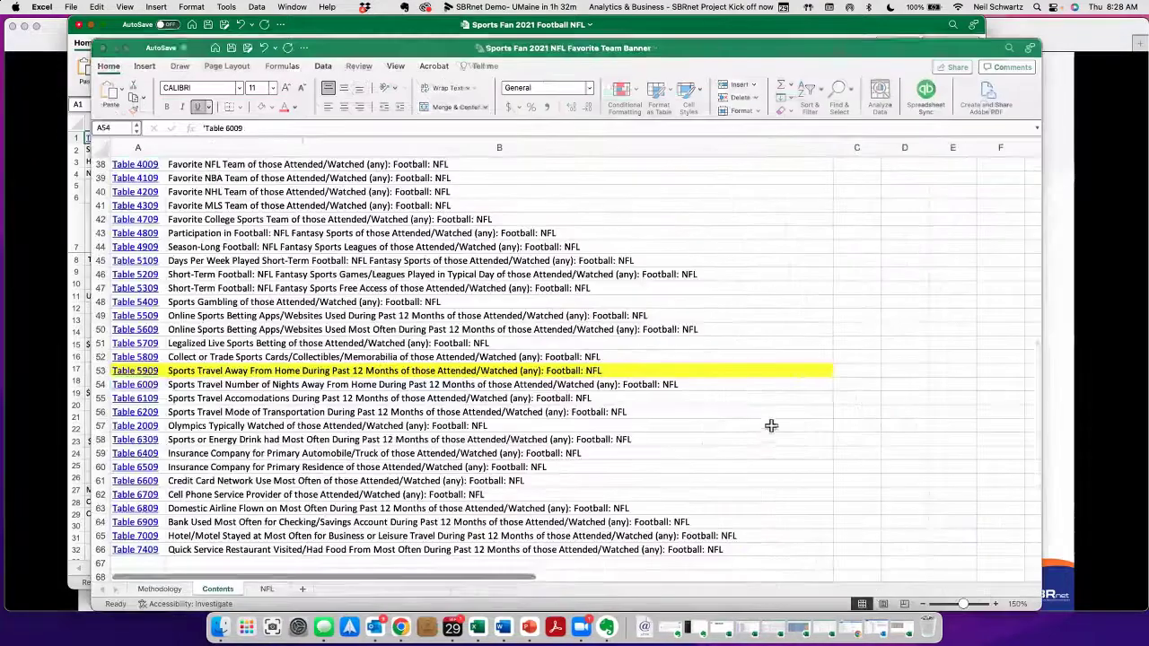
{"action": "scroll", "coordinate": [768, 428], "scroll_direction": "up", "scroll_amount": 5}
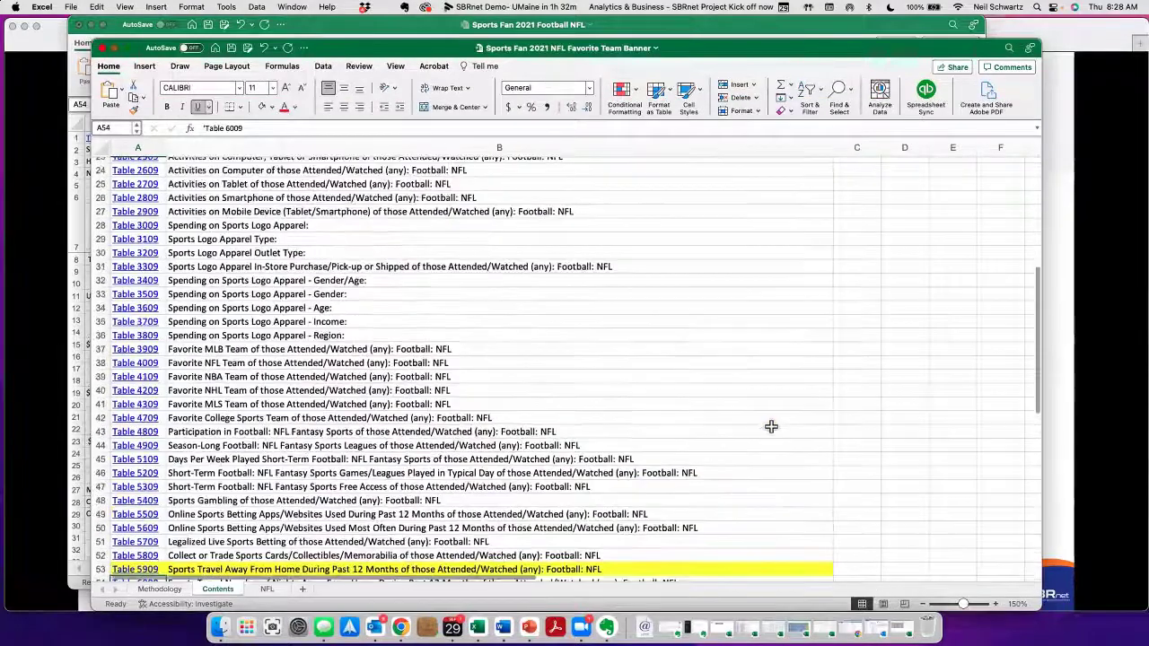
{"action": "scroll", "coordinate": [775, 424], "scroll_direction": "up", "scroll_amount": 8}
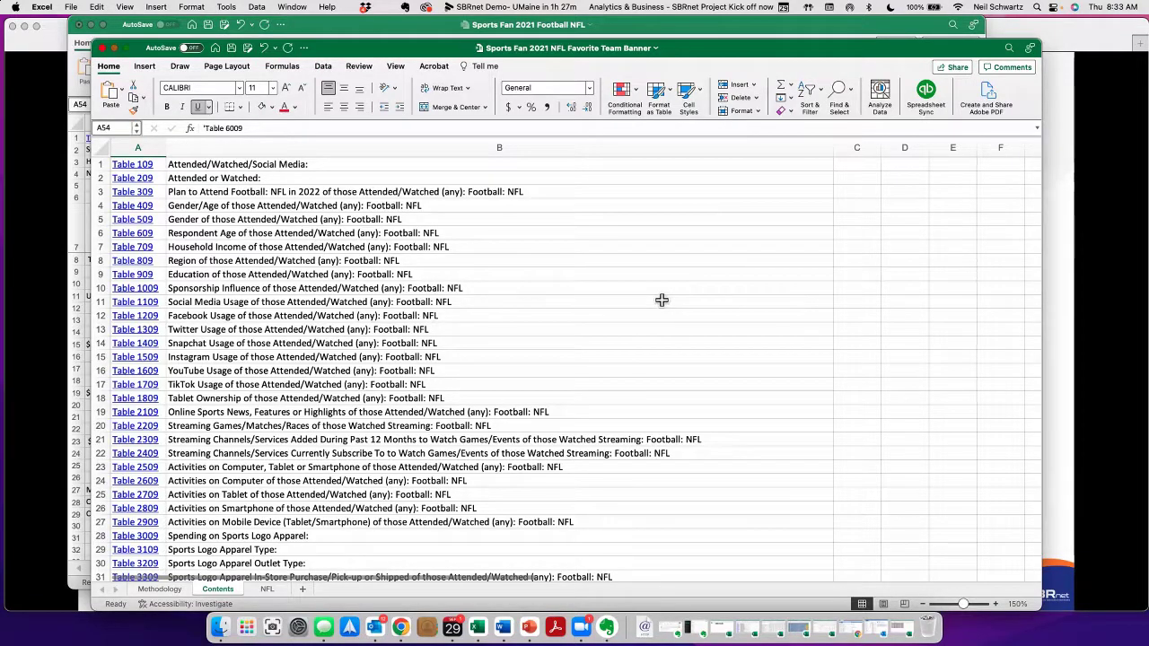
- Open Table 4709, Favorite College Sports Team, from the Contents list
{"action": "scroll", "coordinate": [539, 400], "scroll_direction": "down", "scroll_amount": 2}
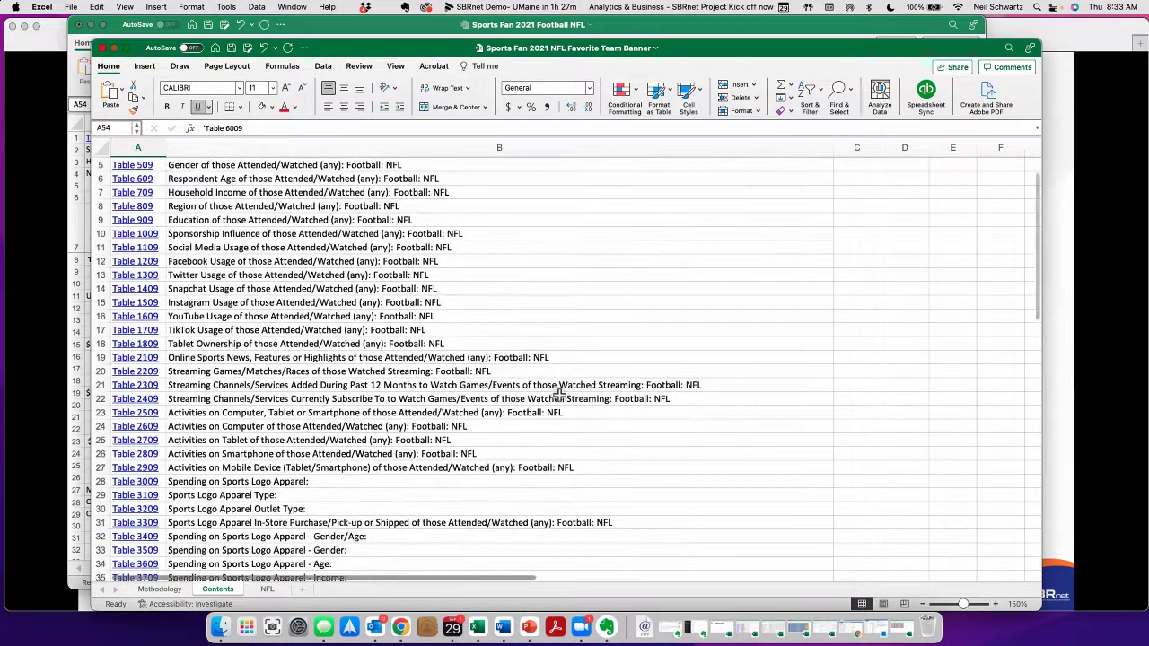
{"action": "scroll", "coordinate": [579, 404], "scroll_direction": "down", "scroll_amount": 3}
{"action": "scroll", "coordinate": [553, 439], "scroll_direction": "down", "scroll_amount": 3}
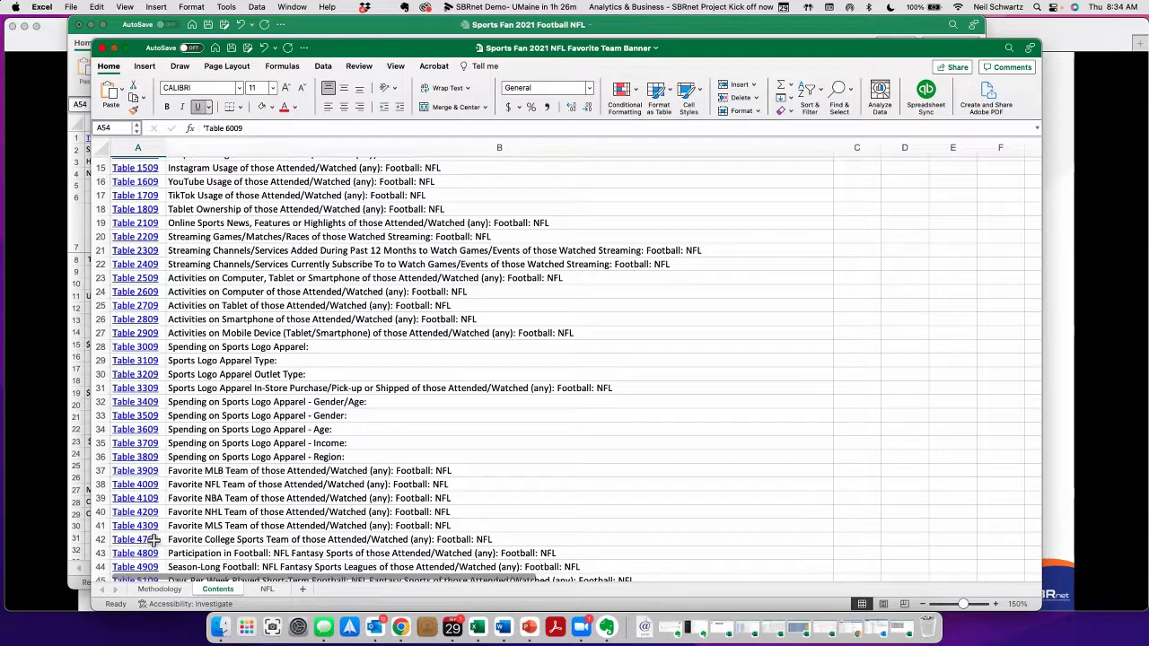
{"action": "left_click", "coordinate": [151, 542]}
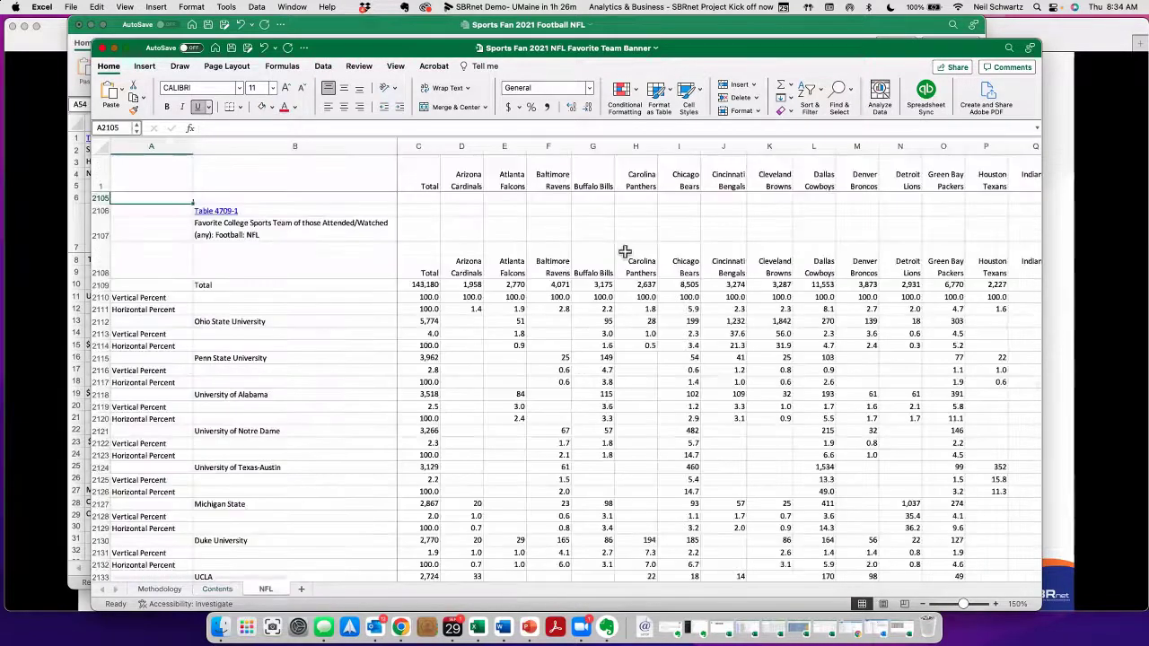
- Examine the favorite college team figures across the NFL team columns, from Arizona Cardinals to the Philadelphia Eagles
{"action": "scroll", "coordinate": [653, 325], "scroll_direction": "down", "scroll_amount": 2}
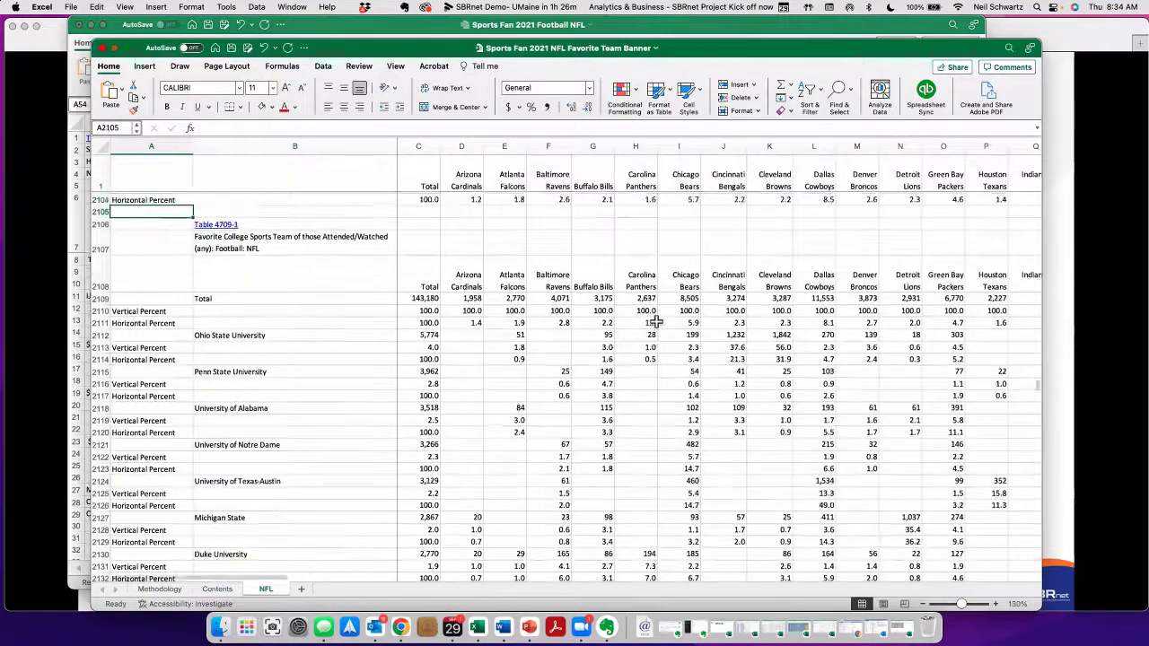
{"action": "scroll", "coordinate": [657, 323], "scroll_direction": "down", "scroll_amount": 3}
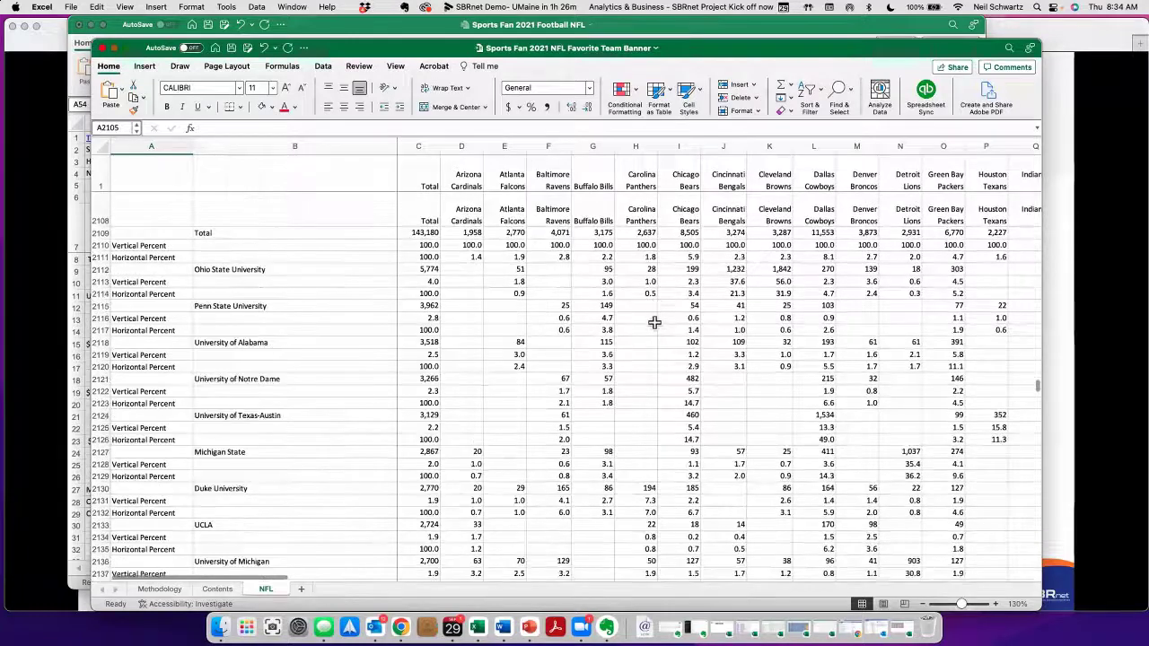
{"action": "scroll", "coordinate": [654, 320], "scroll_direction": "down", "scroll_amount": 2}
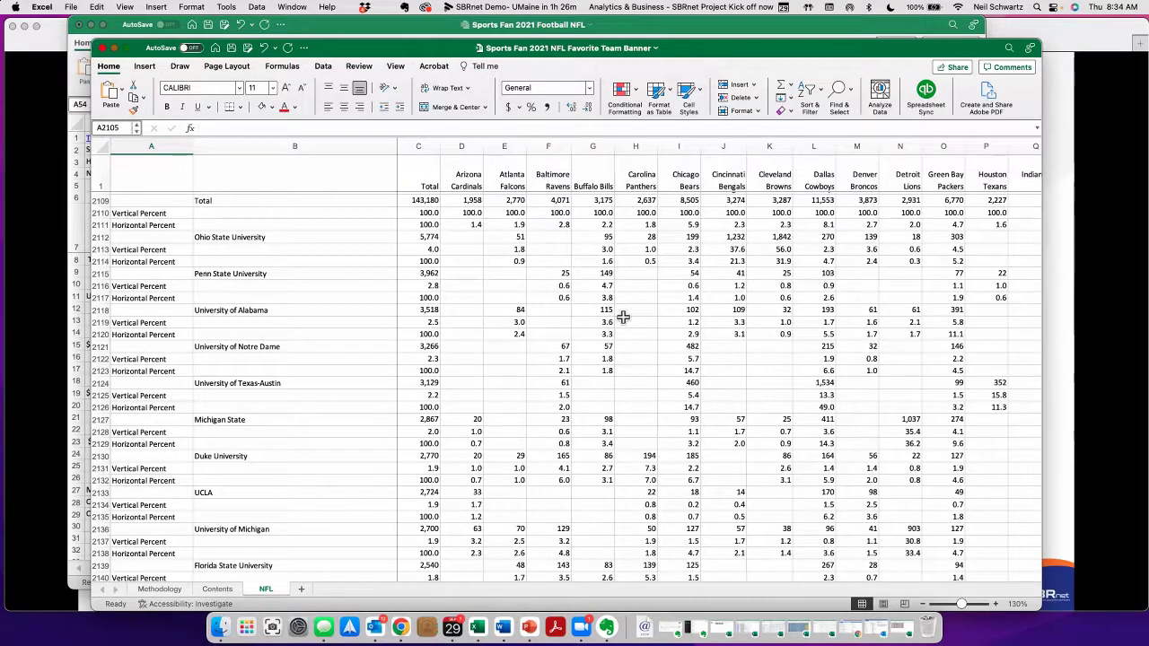
{"action": "left_click_drag", "start_coordinate": [269, 579], "coordinate": [448, 579]}
{"action": "scroll", "coordinate": [475, 568], "scroll_direction": "right", "scroll_amount": 5}
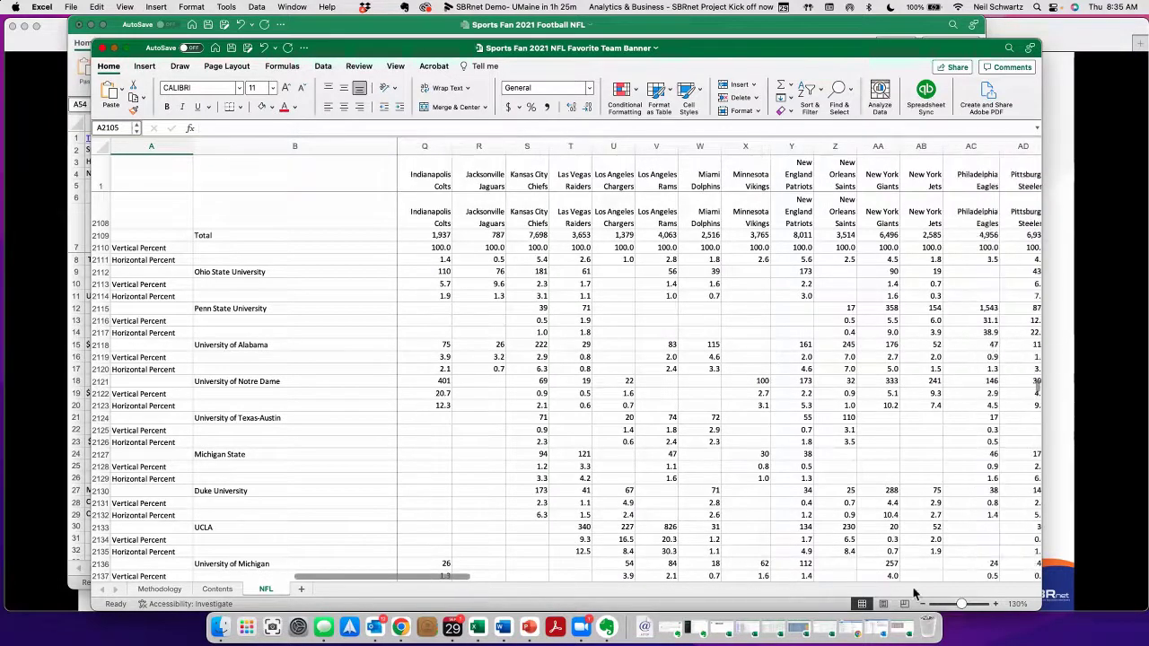
- Enlarge the NFL sheet to 140% and view the Los Angeles Rams to Tampa Bay Buccaneers columns from the Total row down
{"action": "left_click", "coordinate": [994, 604]}
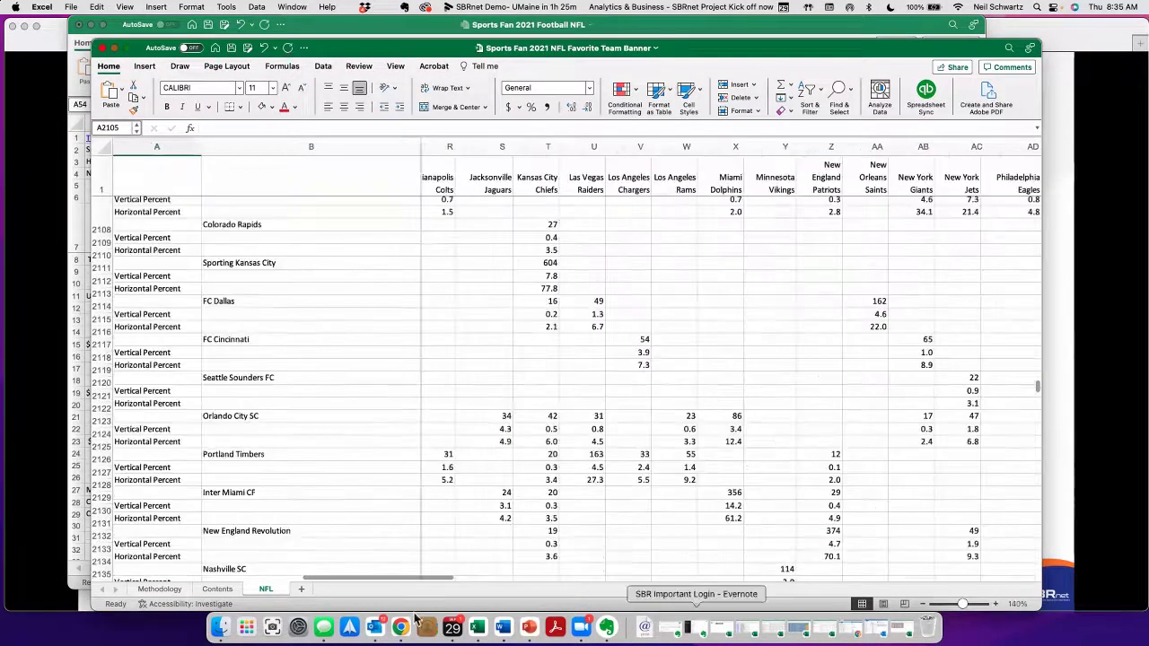
{"action": "left_click_drag", "start_coordinate": [424, 579], "coordinate": [472, 580]}
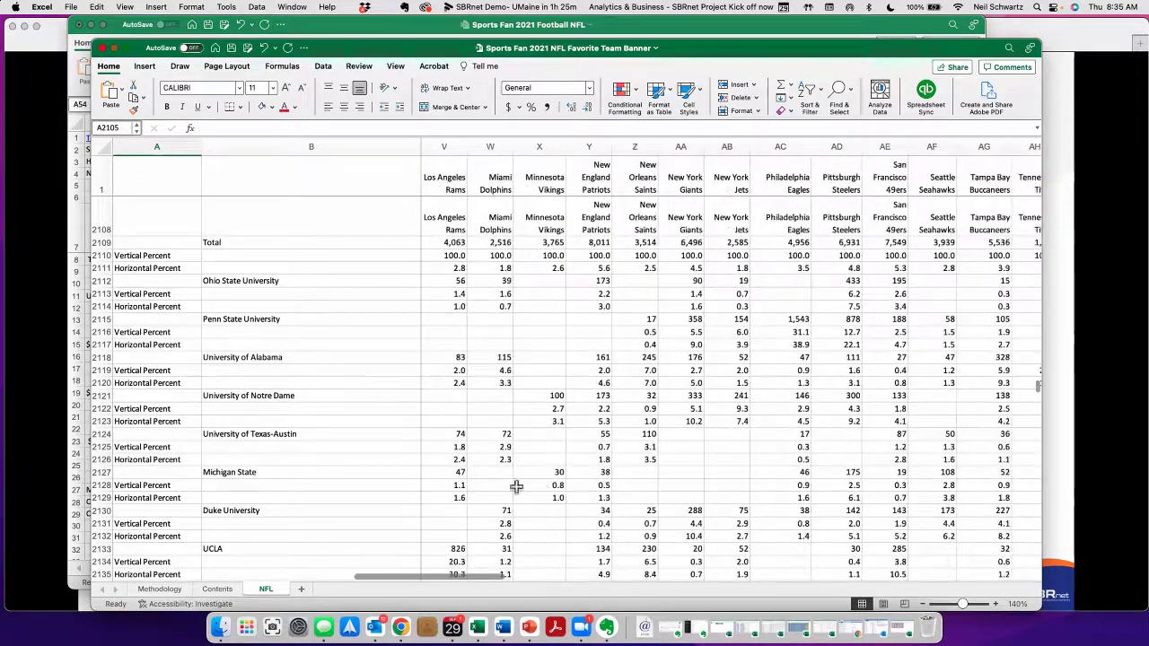
{"action": "scroll", "coordinate": [554, 486], "scroll_direction": "down", "scroll_amount": 1}
{"action": "scroll", "coordinate": [554, 486], "scroll_direction": "down", "scroll_amount": 2}
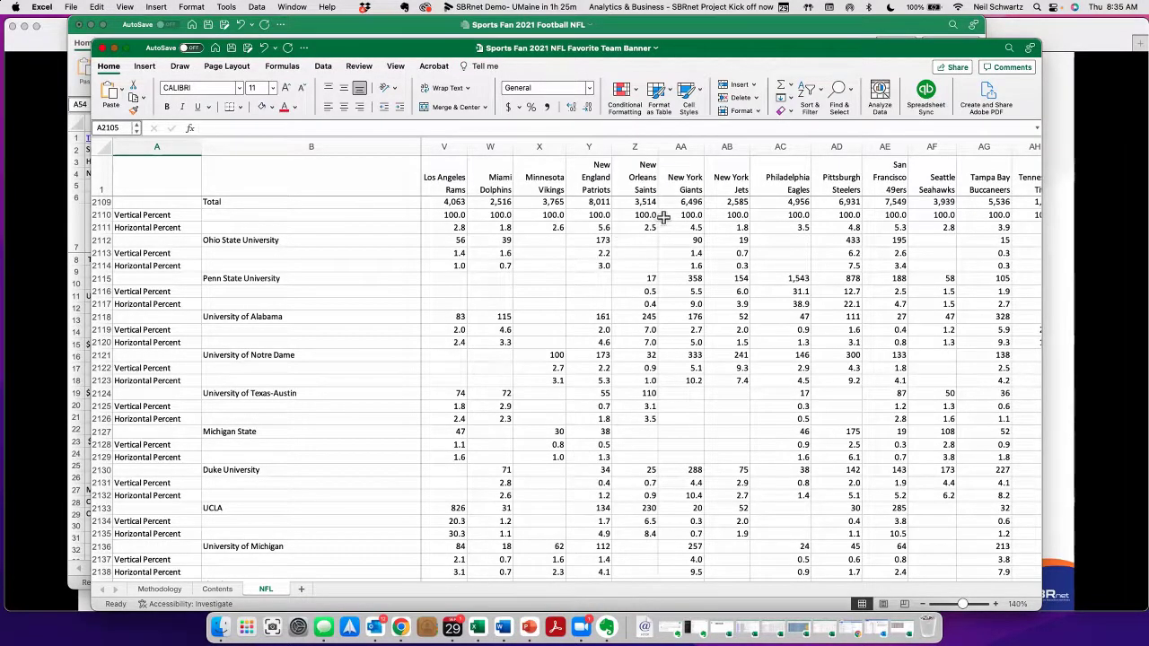
- Compare the Total row figures of the New York Giants and the New York Jets
{"action": "left_click_drag", "start_coordinate": [685, 203], "coordinate": [735, 204]}
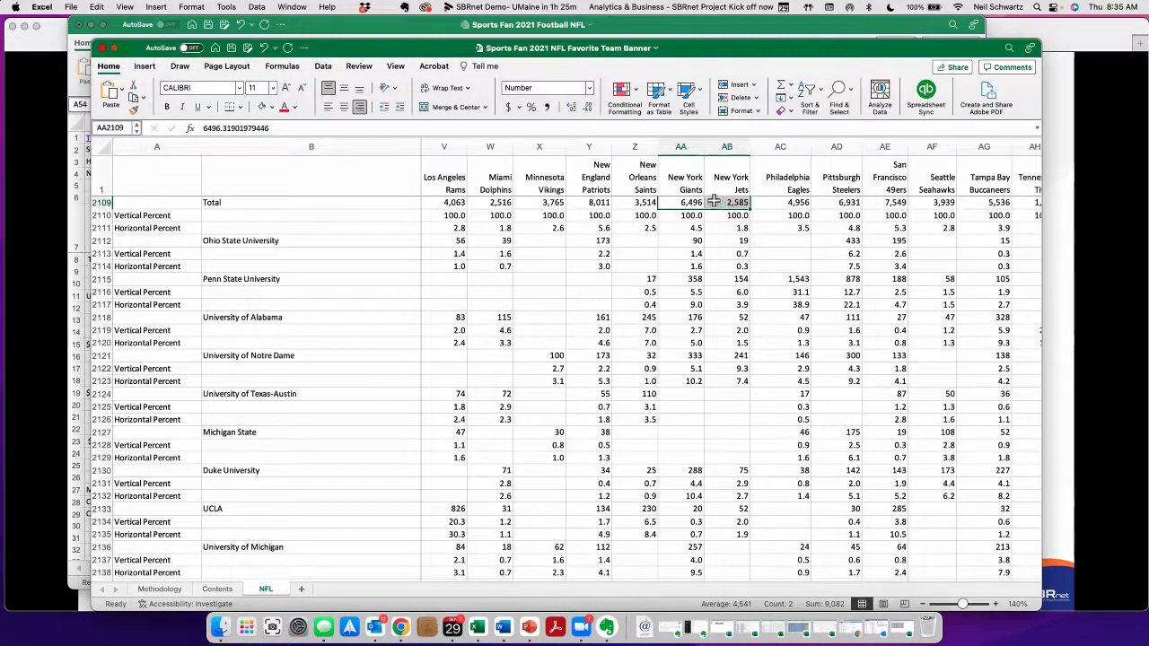
{"action": "key", "text": "shift+Left"}
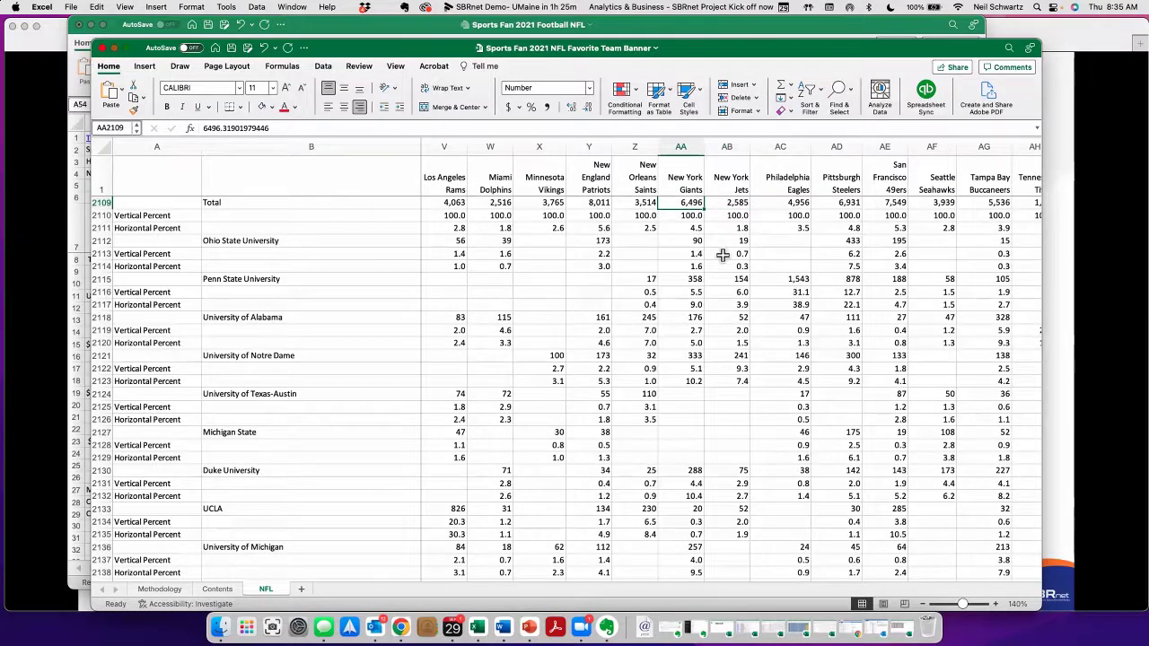
{"action": "left_click", "coordinate": [730, 204]}
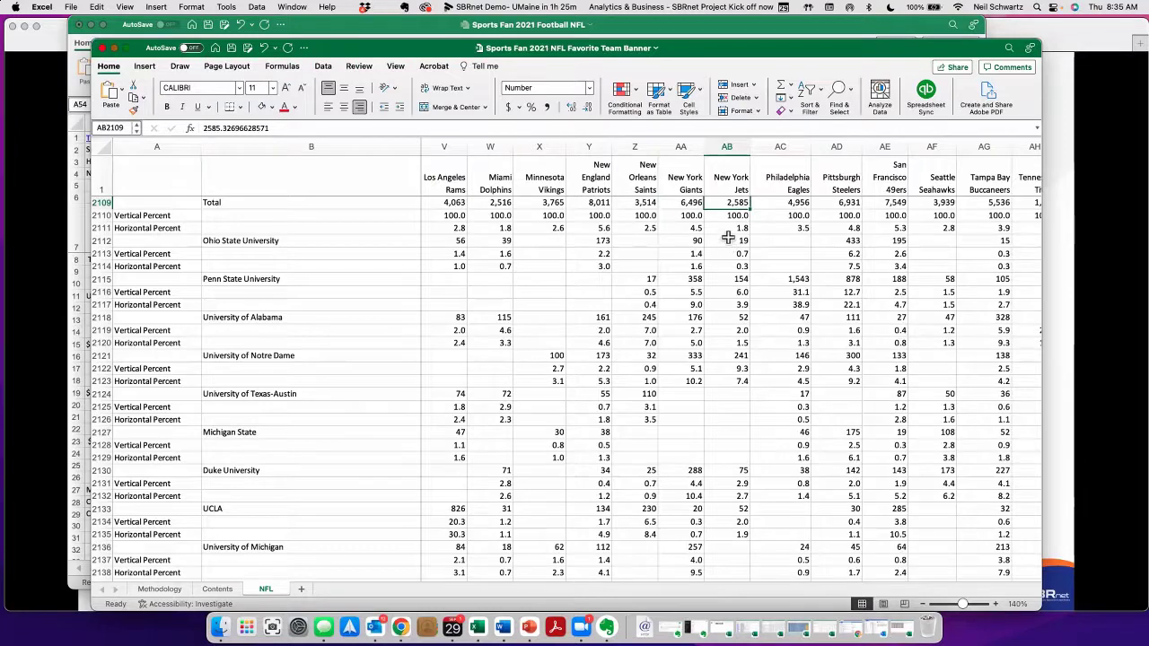
- Check the New York Jets column for the University of Texas-Austin and University of Michigan figures in the favorite college team table
{"action": "scroll", "coordinate": [597, 363], "scroll_direction": "down", "scroll_amount": 2}
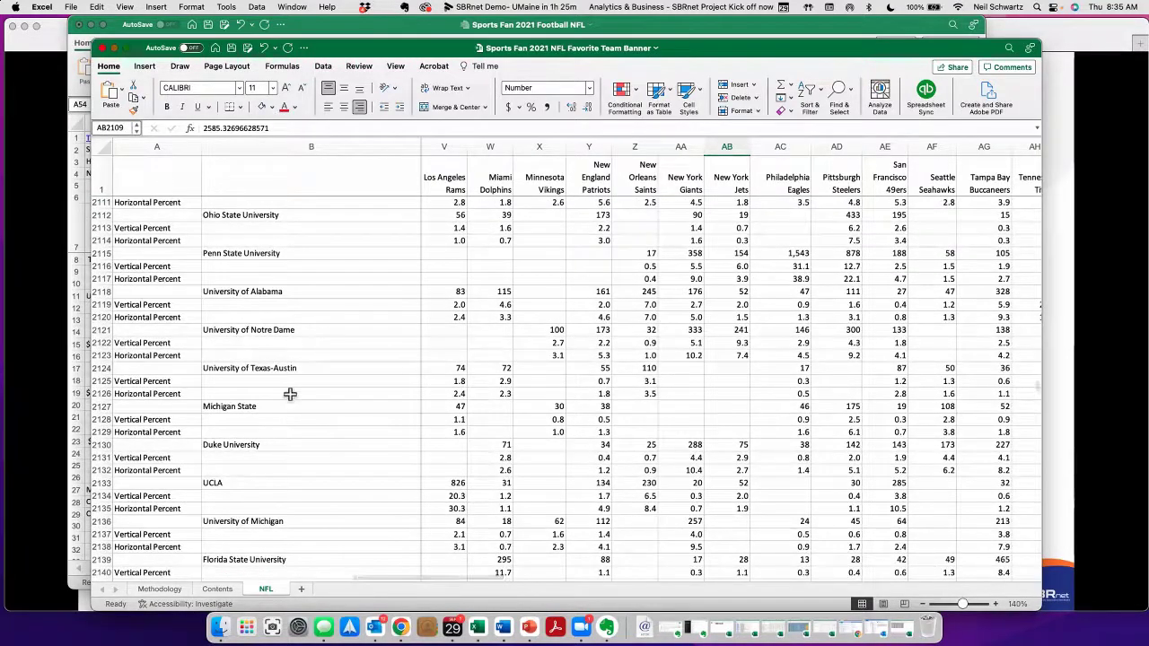
{"action": "left_click", "coordinate": [721, 369]}
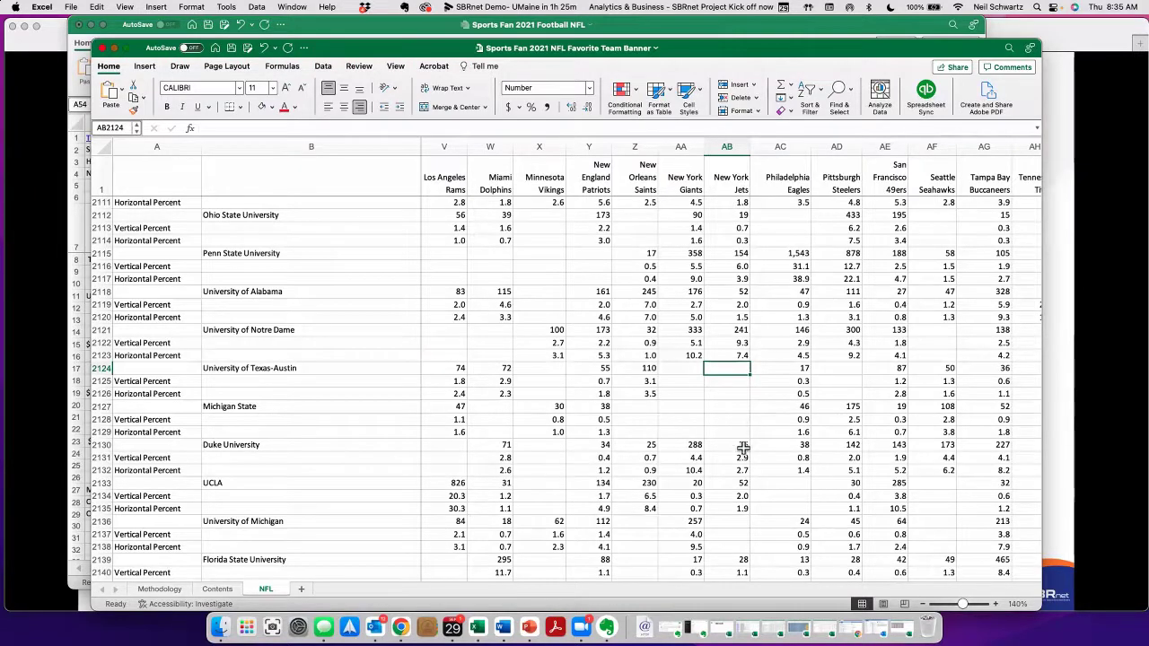
{"action": "scroll", "coordinate": [742, 461], "scroll_direction": "down", "scroll_amount": 1}
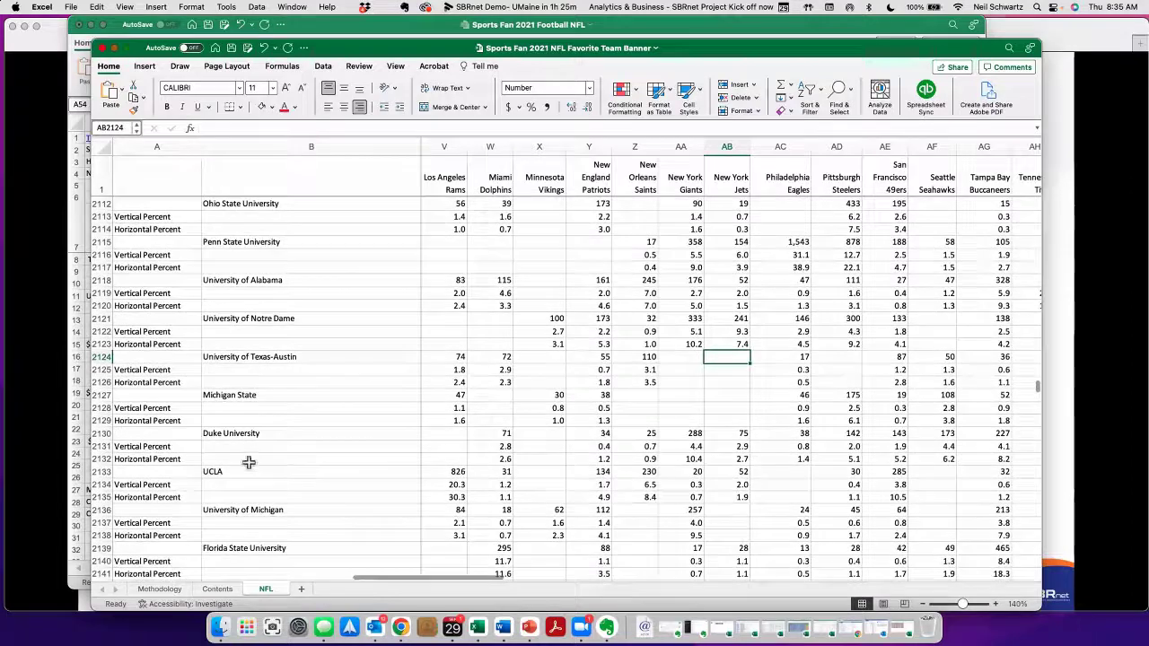
{"action": "scroll", "coordinate": [700, 438], "scroll_direction": "down", "scroll_amount": 3}
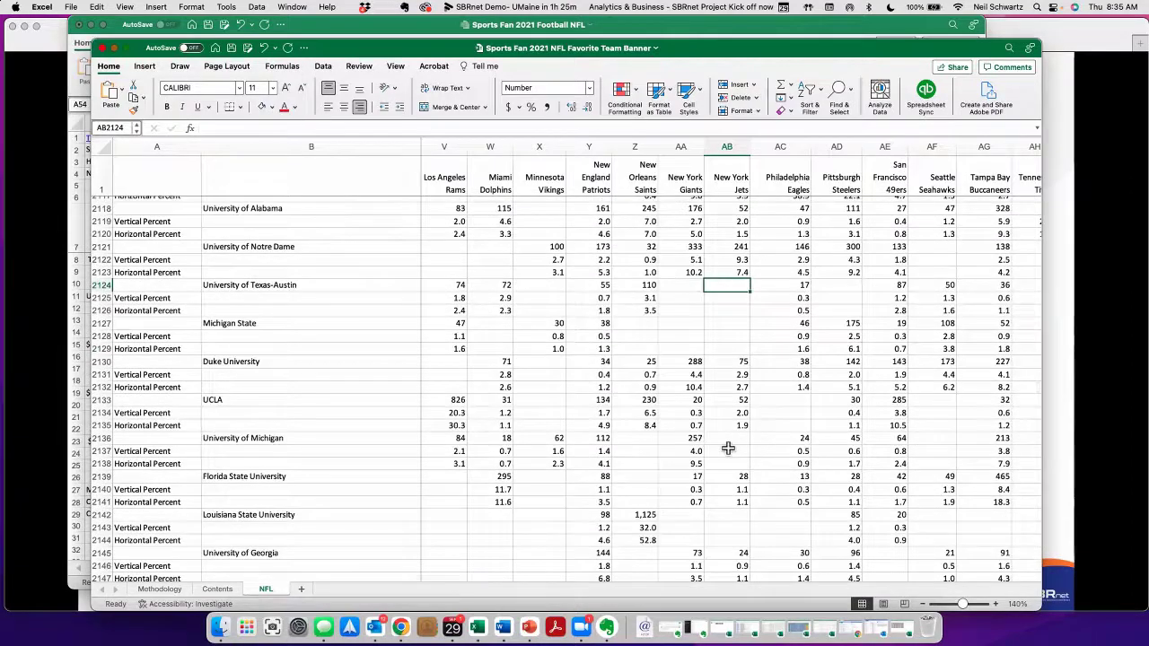
{"action": "left_click_drag", "start_coordinate": [727, 439], "coordinate": [705, 461]}
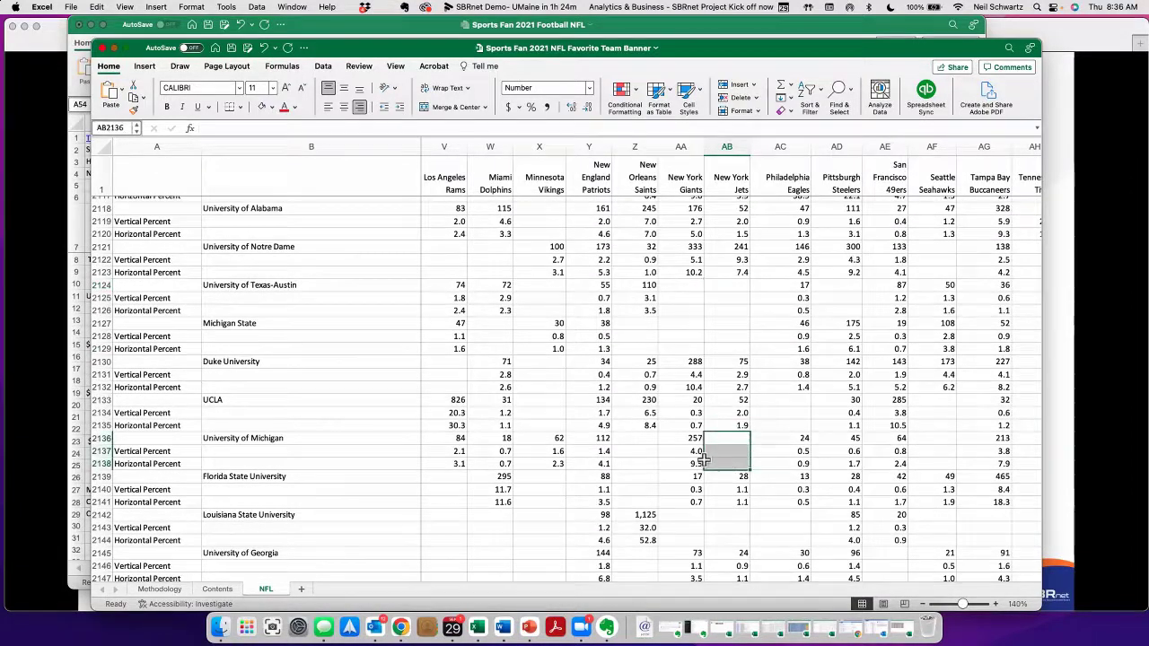
{"action": "scroll", "coordinate": [647, 386], "scroll_direction": "down", "scroll_amount": 1}
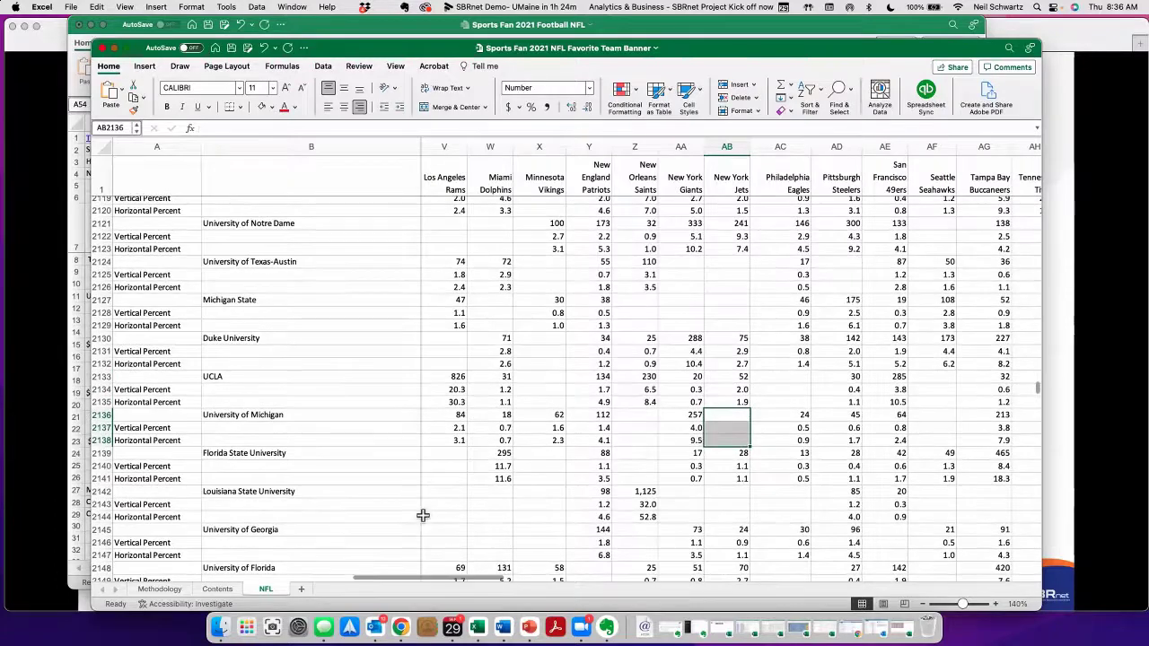
- Examine the remaining universities in the favorite college team table, from University of Georgia down to University of Louisville
{"action": "scroll", "coordinate": [423, 512], "scroll_direction": "down", "scroll_amount": 3}
{"action": "scroll", "coordinate": [558, 548], "scroll_direction": "down", "scroll_amount": 15}
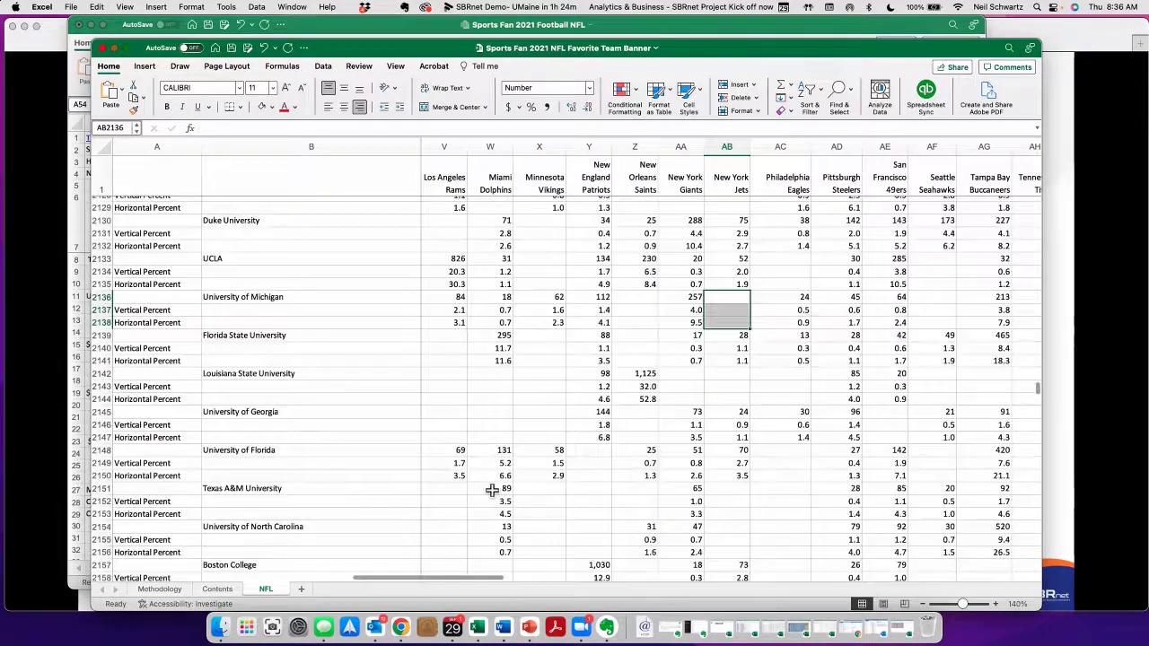
{"action": "scroll", "coordinate": [472, 492], "scroll_direction": "down", "scroll_amount": 4}
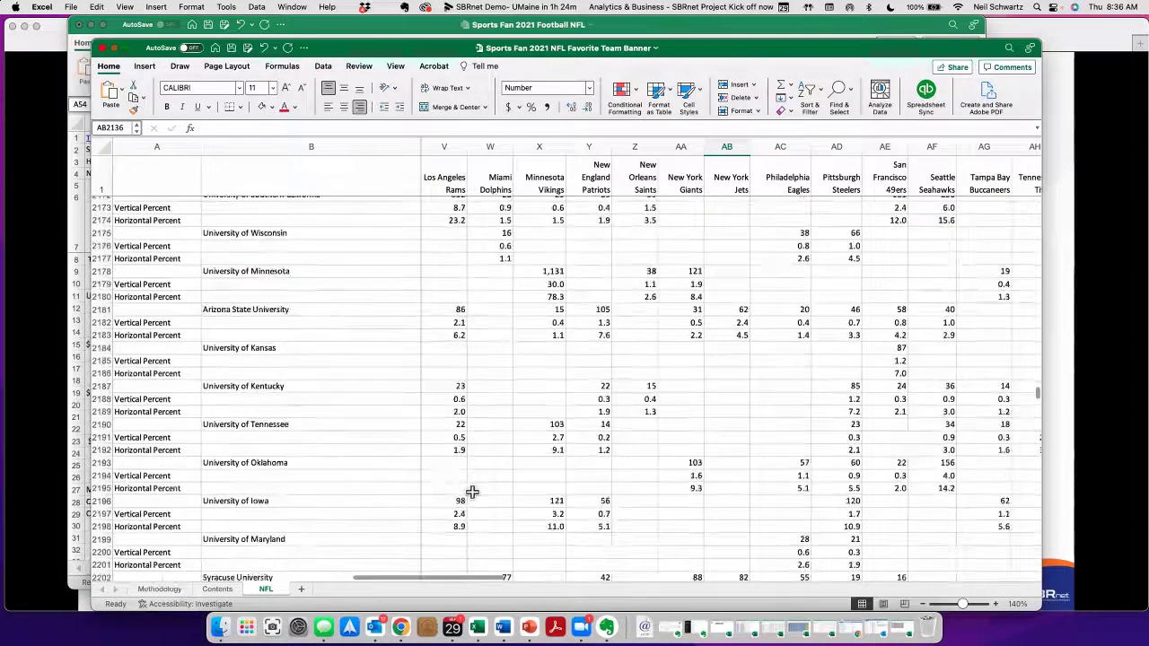
{"action": "scroll", "coordinate": [471, 492], "scroll_direction": "down", "scroll_amount": 12}
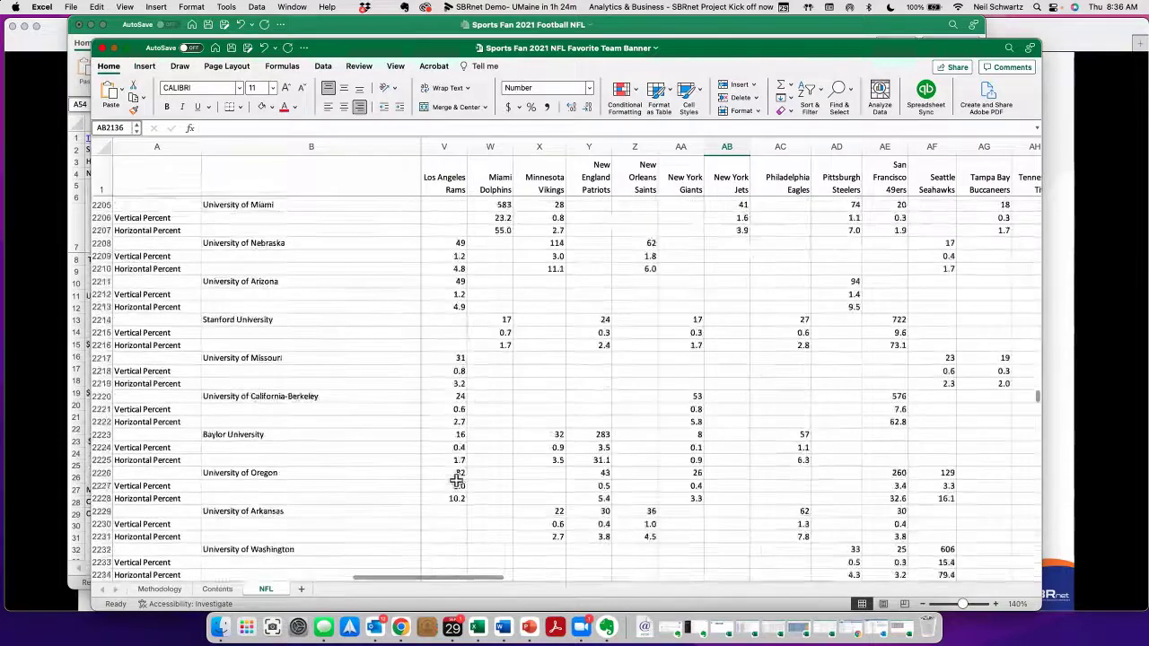
{"action": "scroll", "coordinate": [457, 481], "scroll_direction": "down", "scroll_amount": 3}
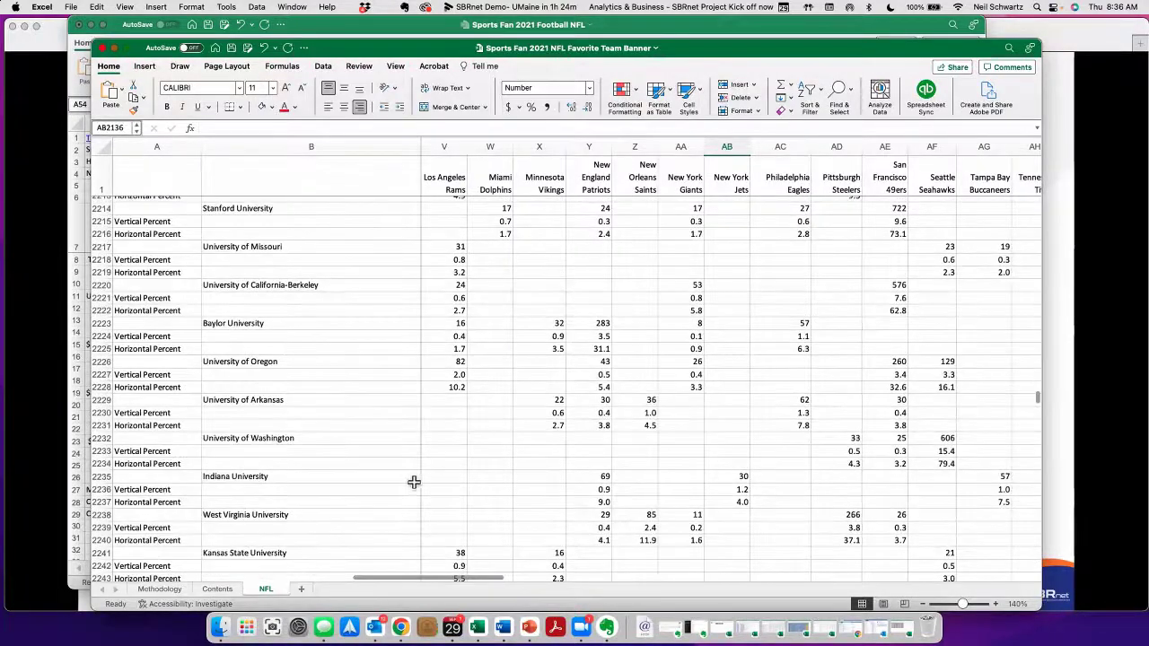
{"action": "scroll", "coordinate": [409, 480], "scroll_direction": "down", "scroll_amount": 5}
{"action": "scroll", "coordinate": [397, 475], "scroll_direction": "down", "scroll_amount": 6}
{"action": "scroll", "coordinate": [396, 475], "scroll_direction": "down", "scroll_amount": 2}
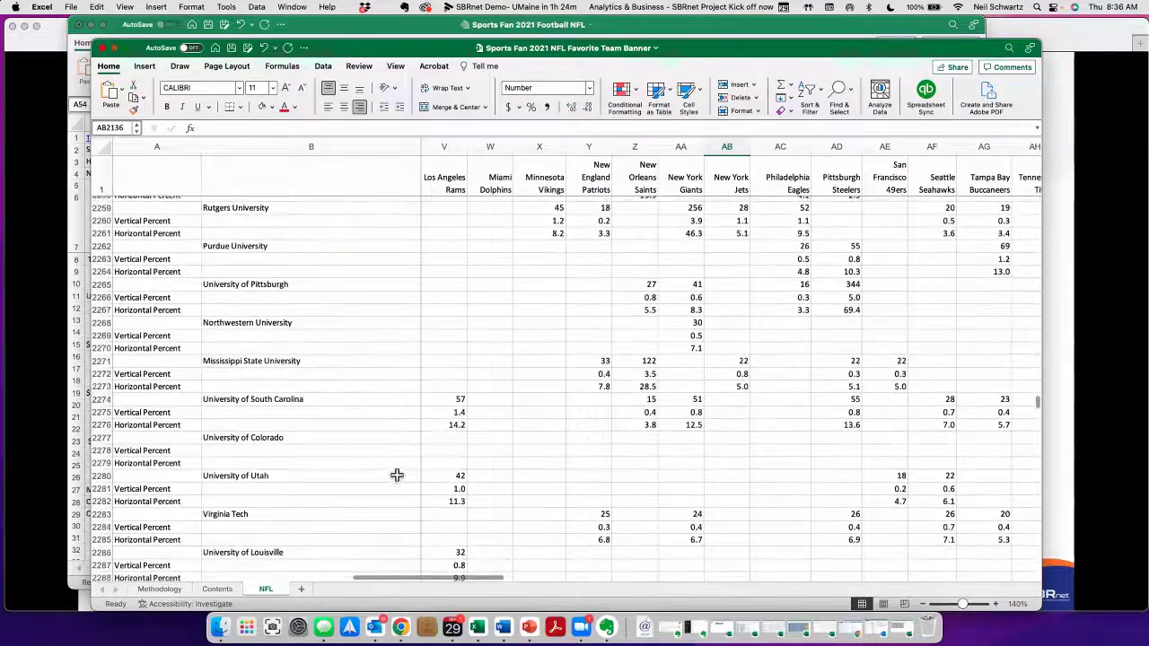
{"action": "scroll", "coordinate": [397, 474], "scroll_direction": "down", "scroll_amount": 2}
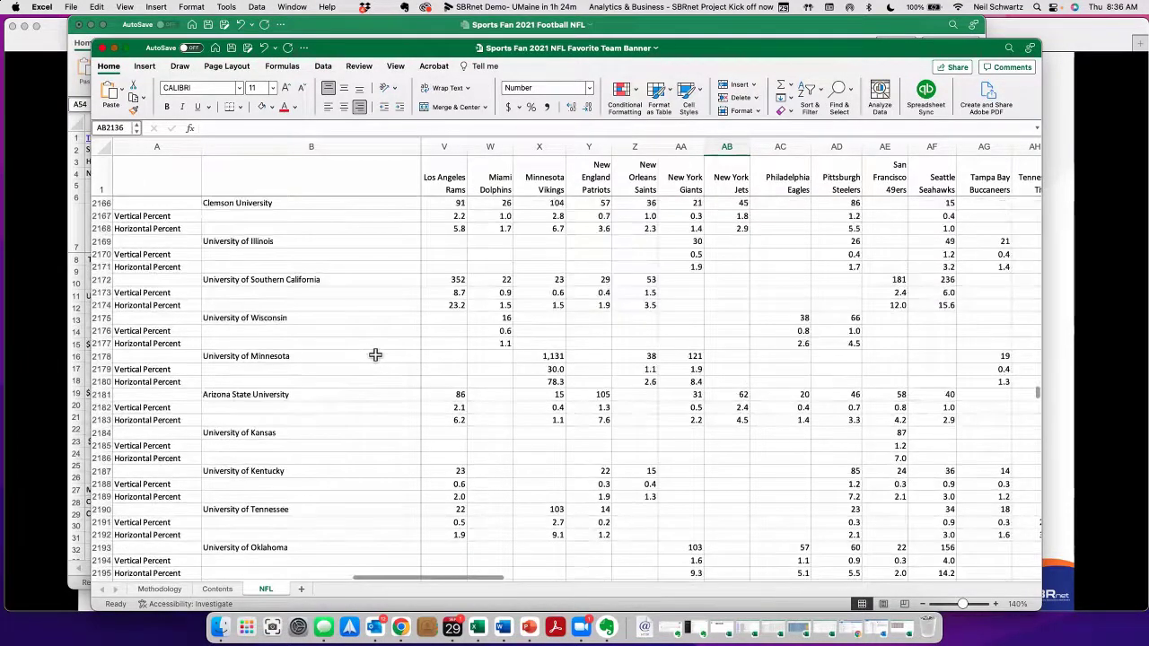
- Compare the Ohio State University counts of the Jets and Giants, and check the Eagles' Penn State University count and vertical percent
{"action": "scroll", "coordinate": [375, 355], "scroll_direction": "up", "scroll_amount": 4}
{"action": "scroll", "coordinate": [375, 355], "scroll_direction": "up", "scroll_amount": 5}
{"action": "scroll", "coordinate": [375, 354], "scroll_direction": "up", "scroll_amount": 5}
{"action": "scroll", "coordinate": [375, 354], "scroll_direction": "up", "scroll_amount": 5}
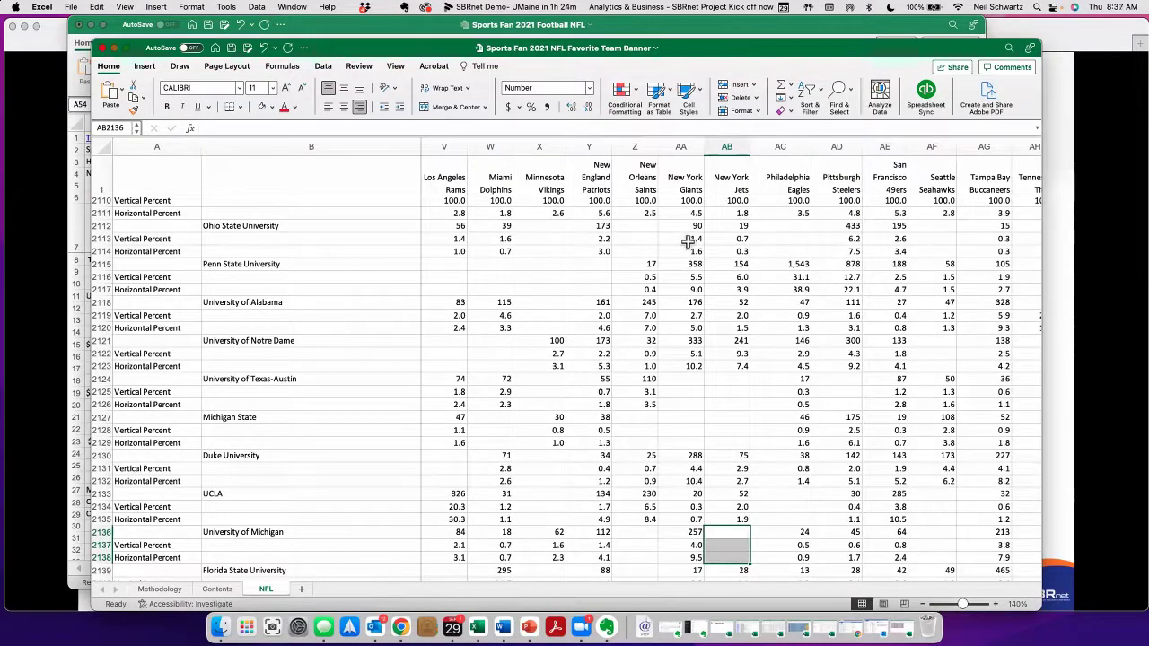
{"action": "scroll", "coordinate": [719, 240], "scroll_direction": "up", "scroll_amount": 1}
{"action": "scroll", "coordinate": [719, 204], "scroll_direction": "up", "scroll_amount": 2}
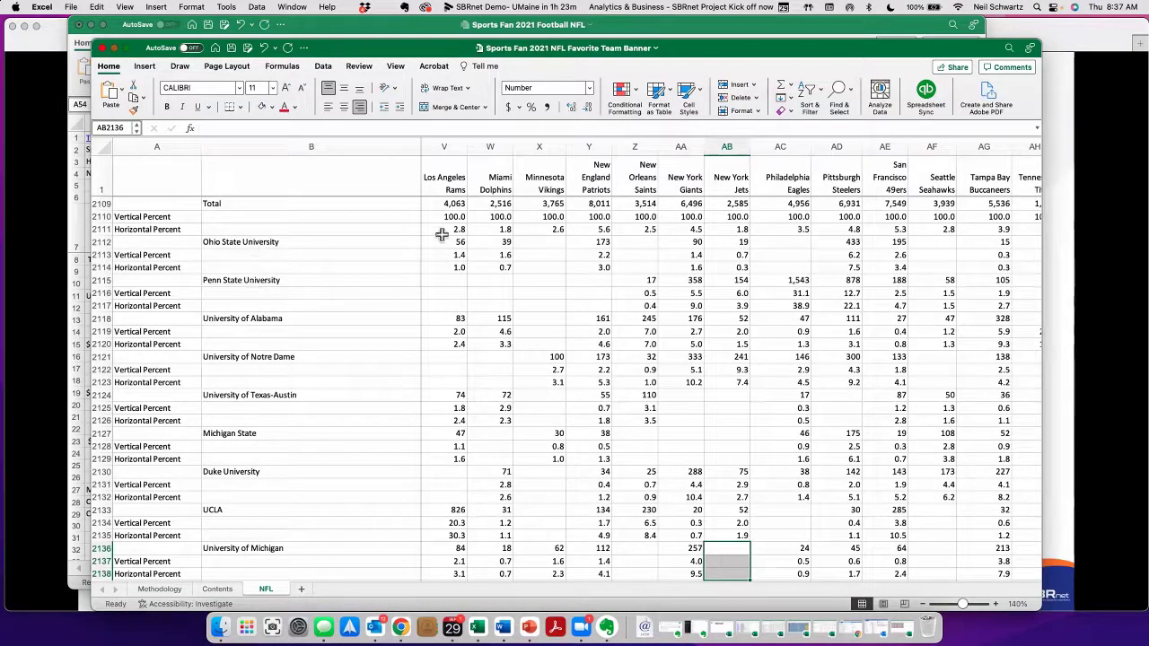
{"action": "left_click", "coordinate": [727, 242]}
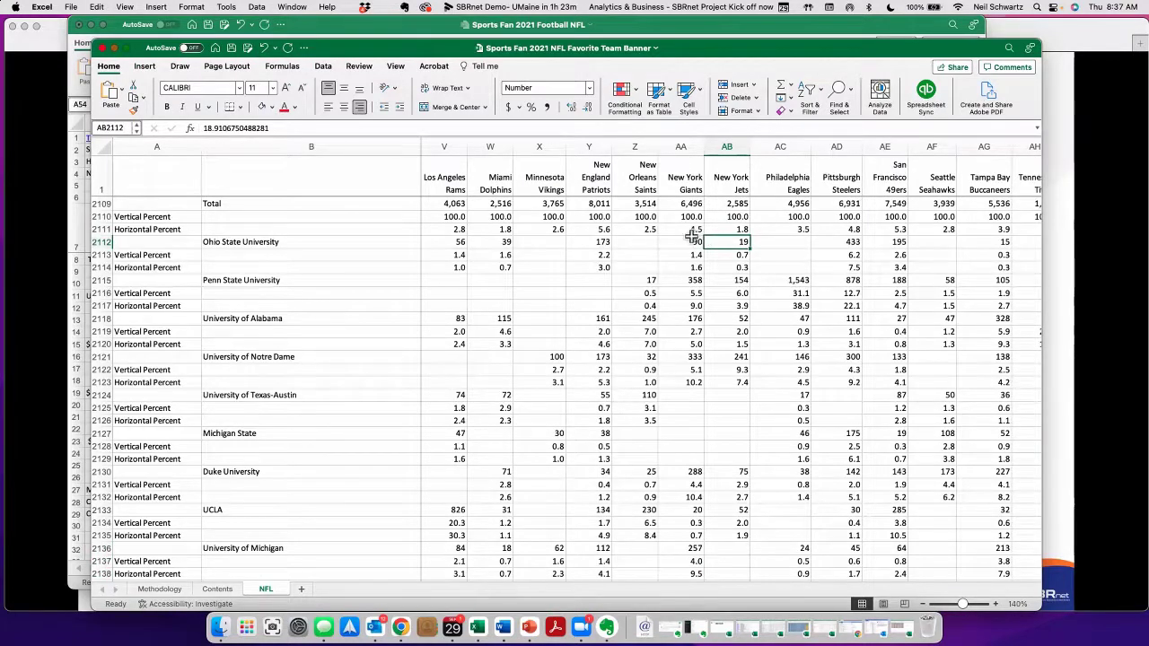
{"action": "left_click", "coordinate": [686, 242]}
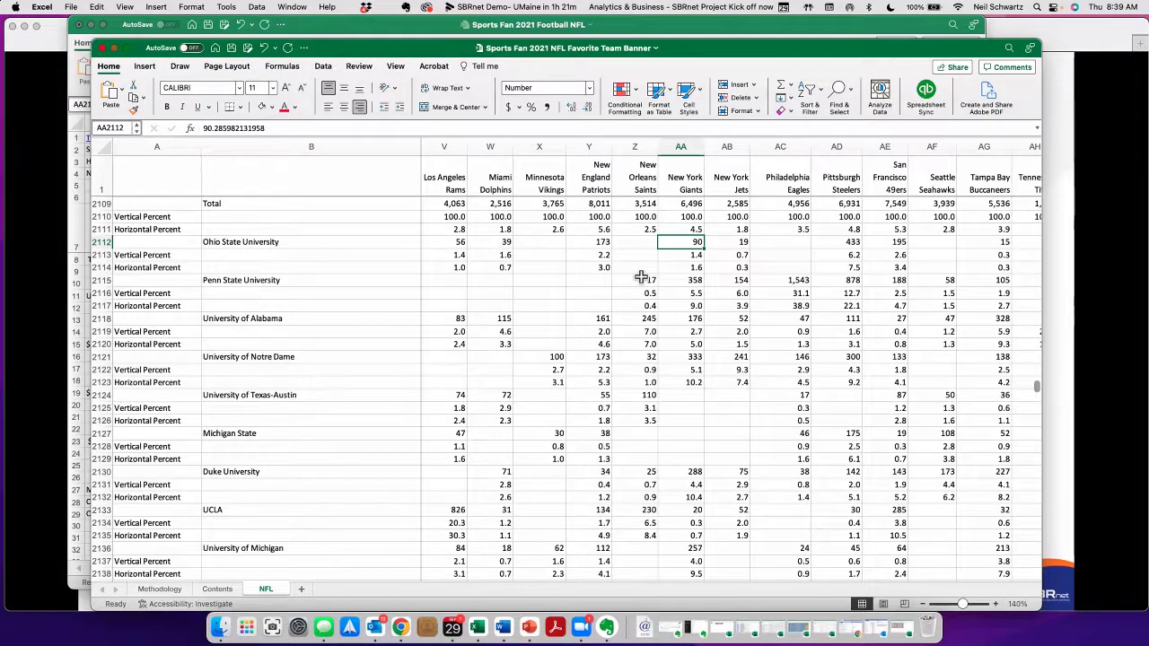
{"action": "left_click", "coordinate": [789, 282]}
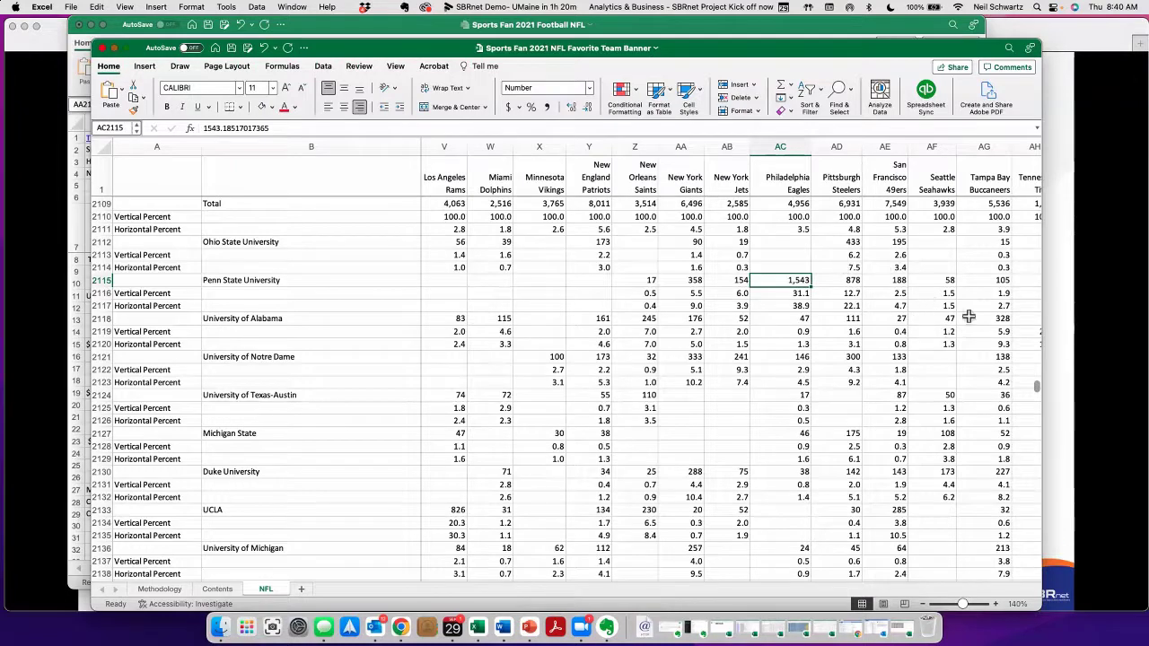
{"action": "left_click", "coordinate": [789, 293]}
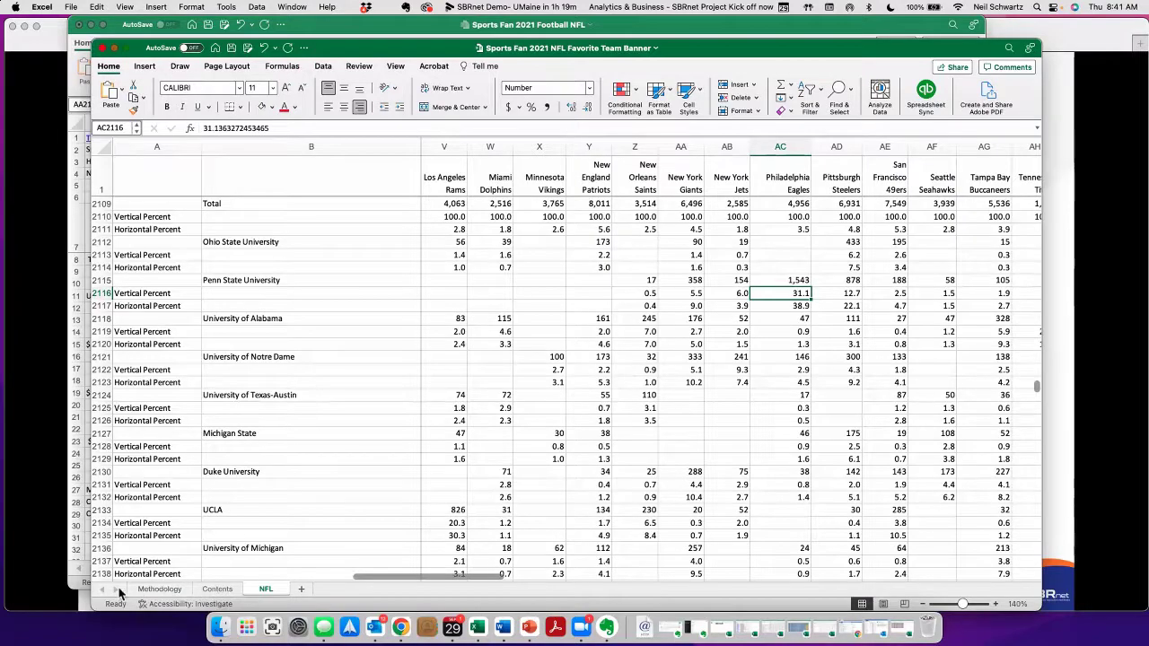
- Return to the Contents list and review the table titles, from the sports betting topics back up to Table 109
{"action": "left_click", "coordinate": [217, 590]}
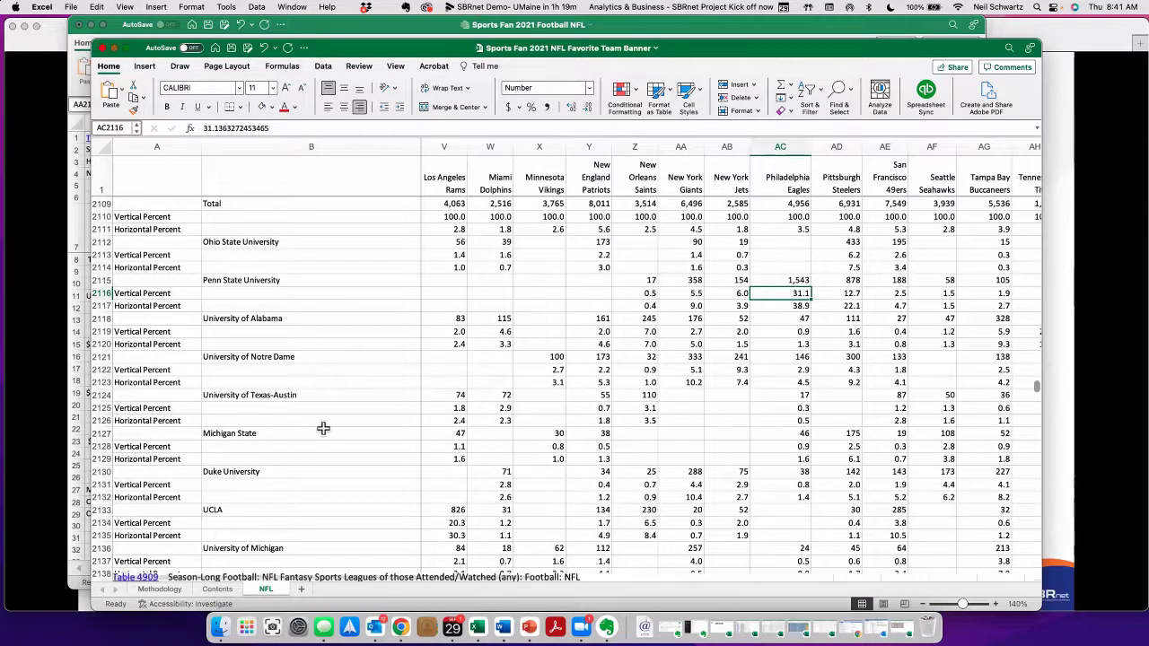
{"action": "scroll", "coordinate": [580, 441], "scroll_direction": "down", "scroll_amount": 6}
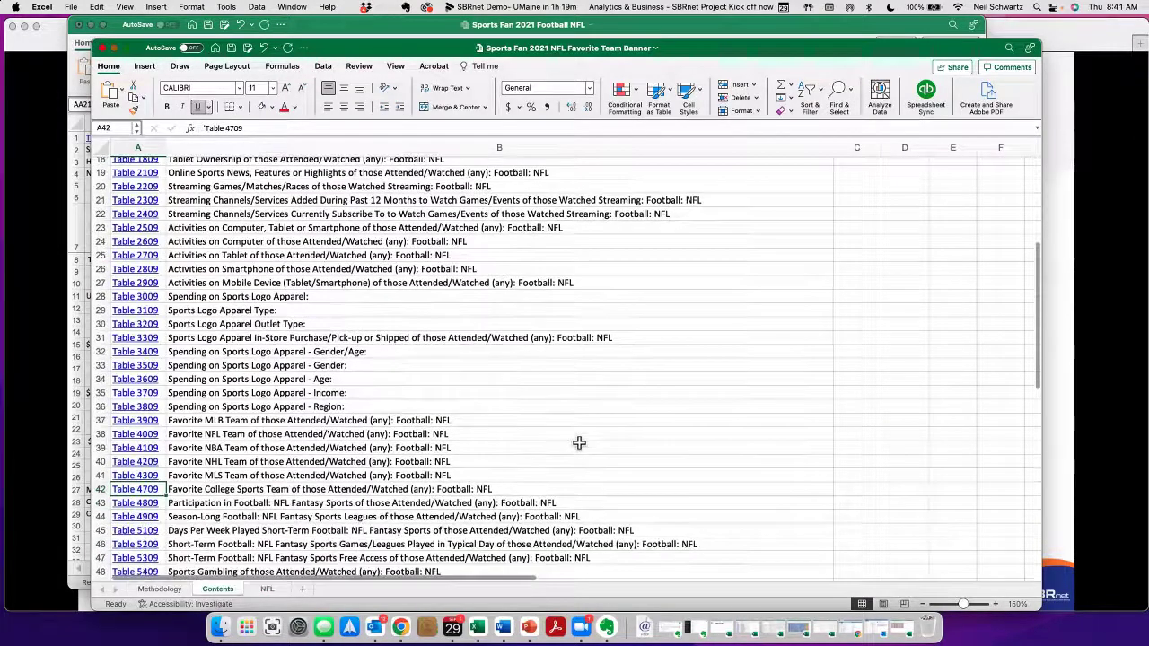
{"action": "scroll", "coordinate": [584, 444], "scroll_direction": "up", "scroll_amount": 2}
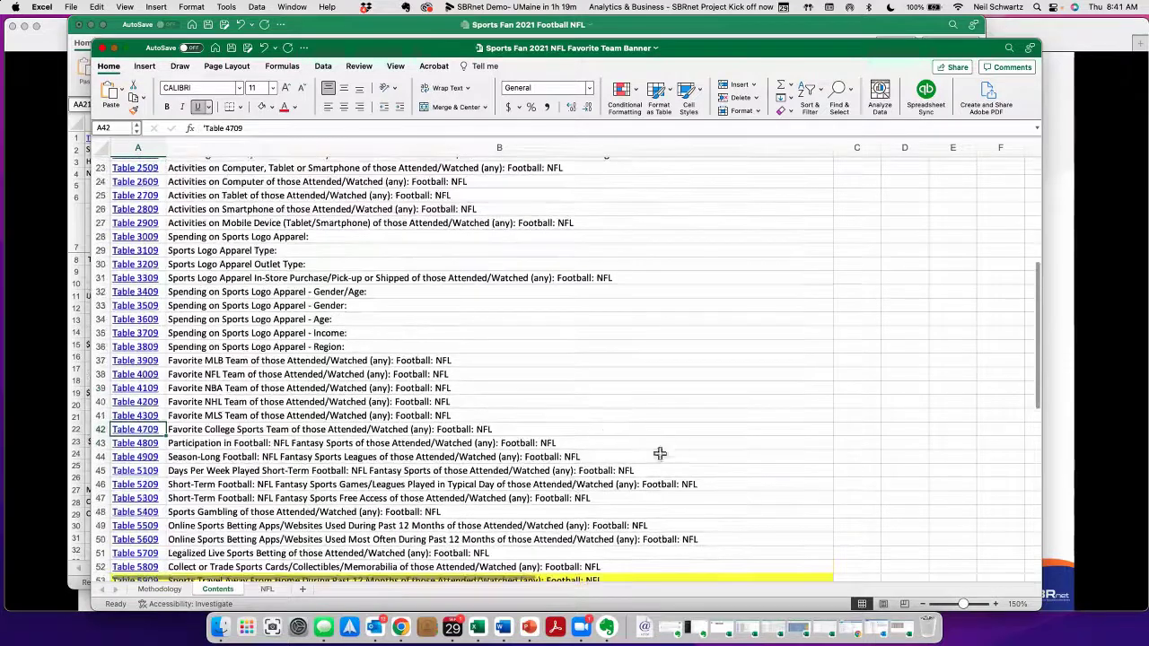
{"action": "scroll", "coordinate": [644, 431], "scroll_direction": "up", "scroll_amount": 2}
{"action": "scroll", "coordinate": [319, 236], "scroll_direction": "up", "scroll_amount": 2}
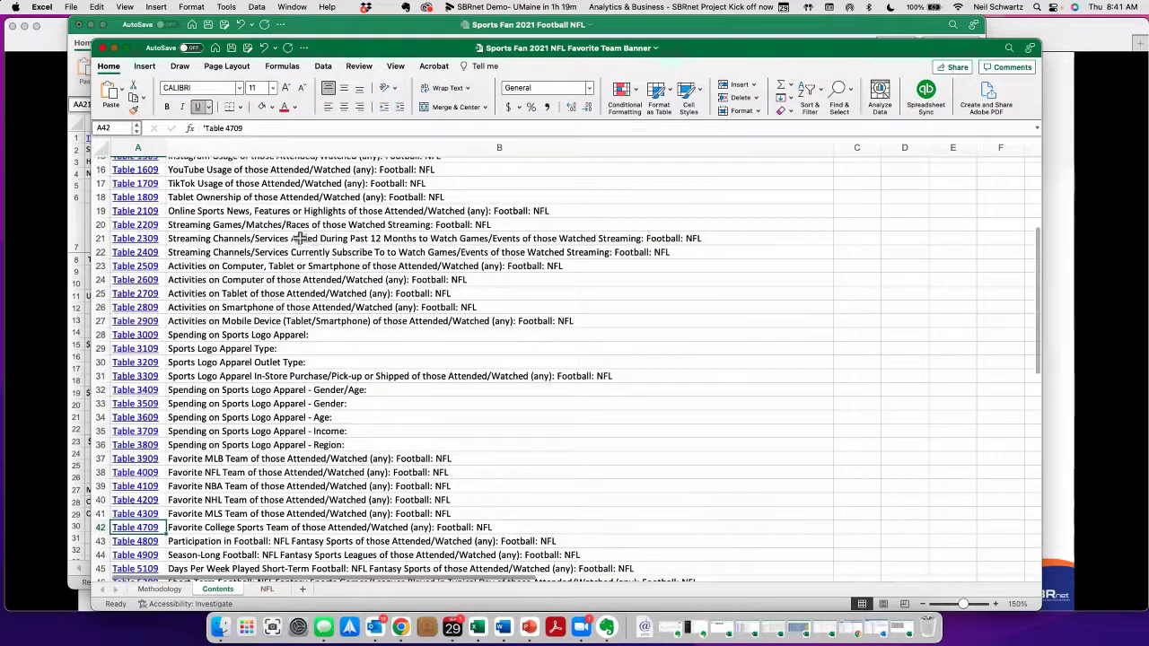
{"action": "scroll", "coordinate": [638, 336], "scroll_direction": "up", "scroll_amount": 1}
{"action": "scroll", "coordinate": [675, 368], "scroll_direction": "up", "scroll_amount": 2}
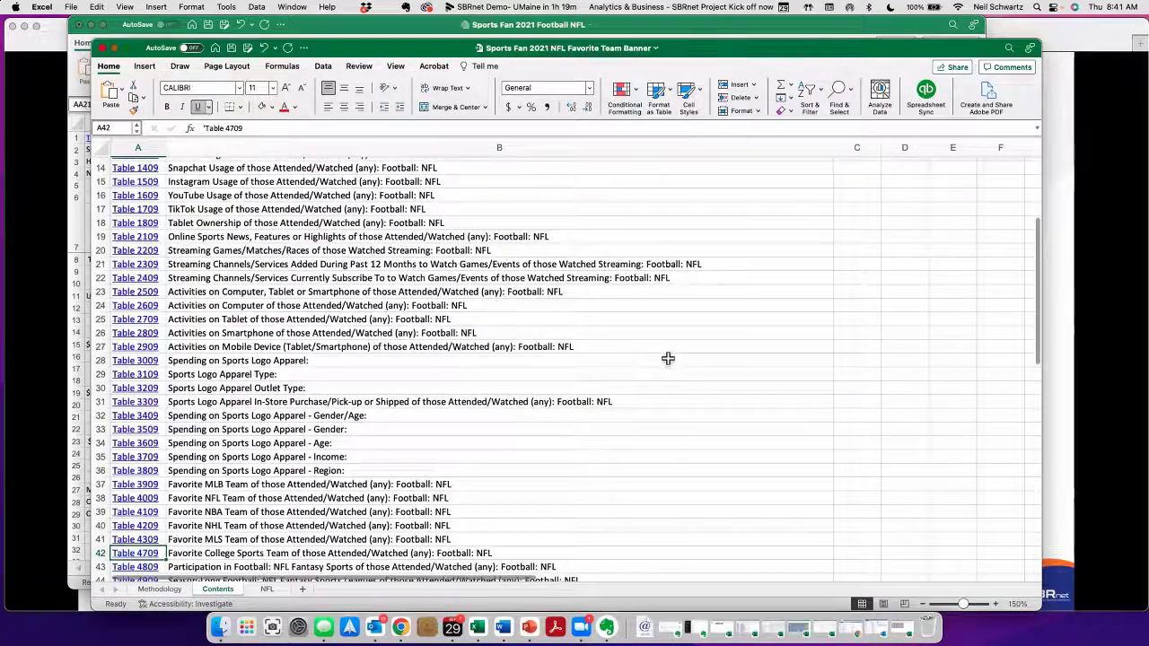
{"action": "scroll", "coordinate": [660, 349], "scroll_direction": "up", "scroll_amount": 2}
{"action": "scroll", "coordinate": [651, 341], "scroll_direction": "up", "scroll_amount": 1}
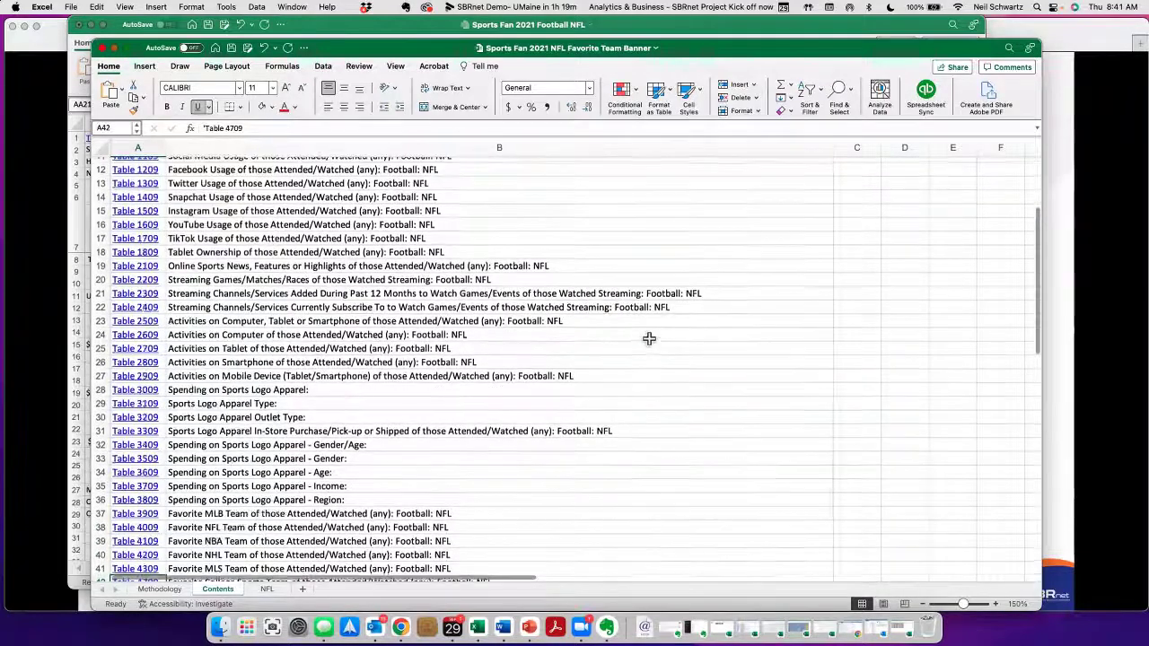
{"action": "scroll", "coordinate": [653, 333], "scroll_direction": "up", "scroll_amount": 1}
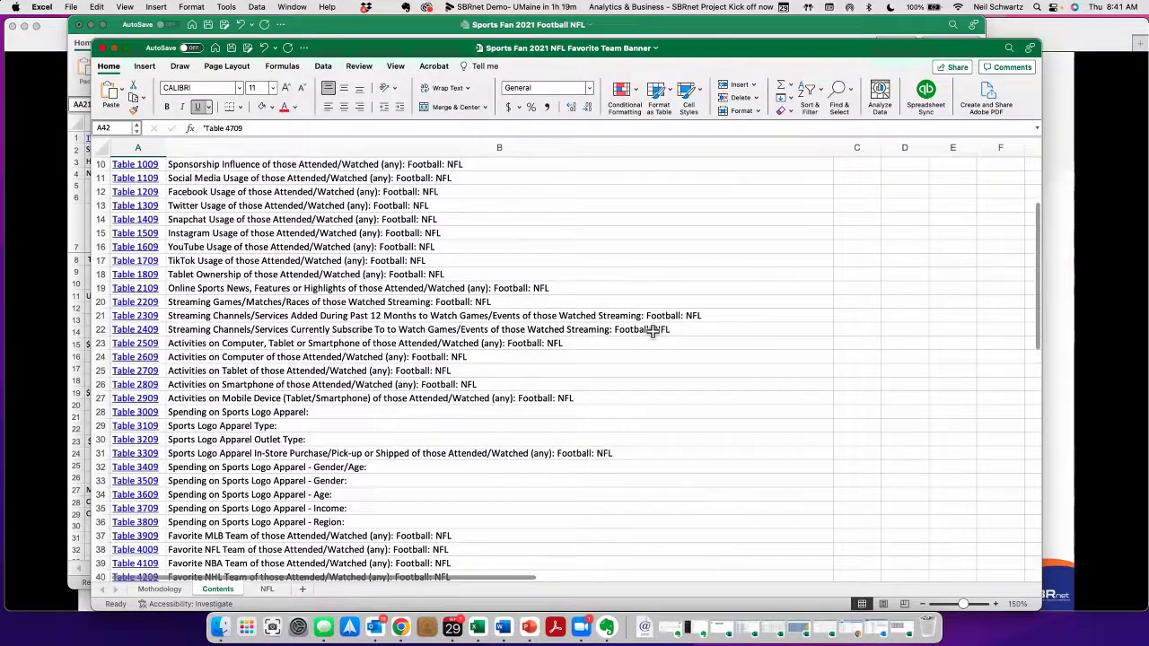
{"action": "scroll", "coordinate": [651, 331], "scroll_direction": "down", "scroll_amount": 1}
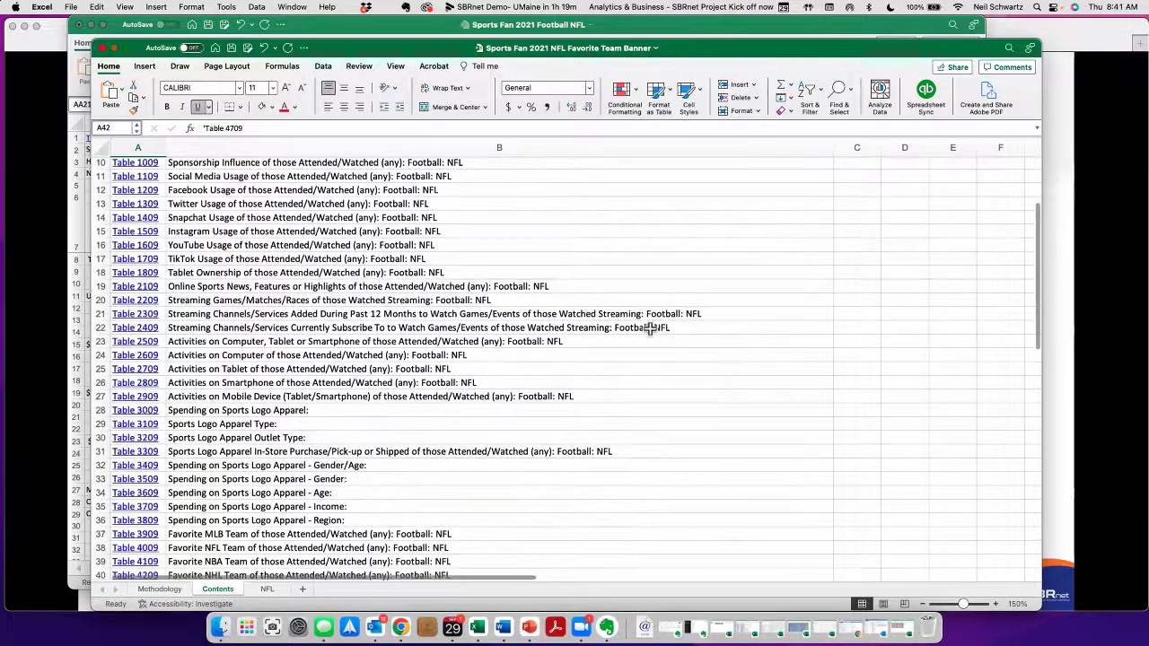
{"action": "scroll", "coordinate": [649, 329], "scroll_direction": "down", "scroll_amount": 1}
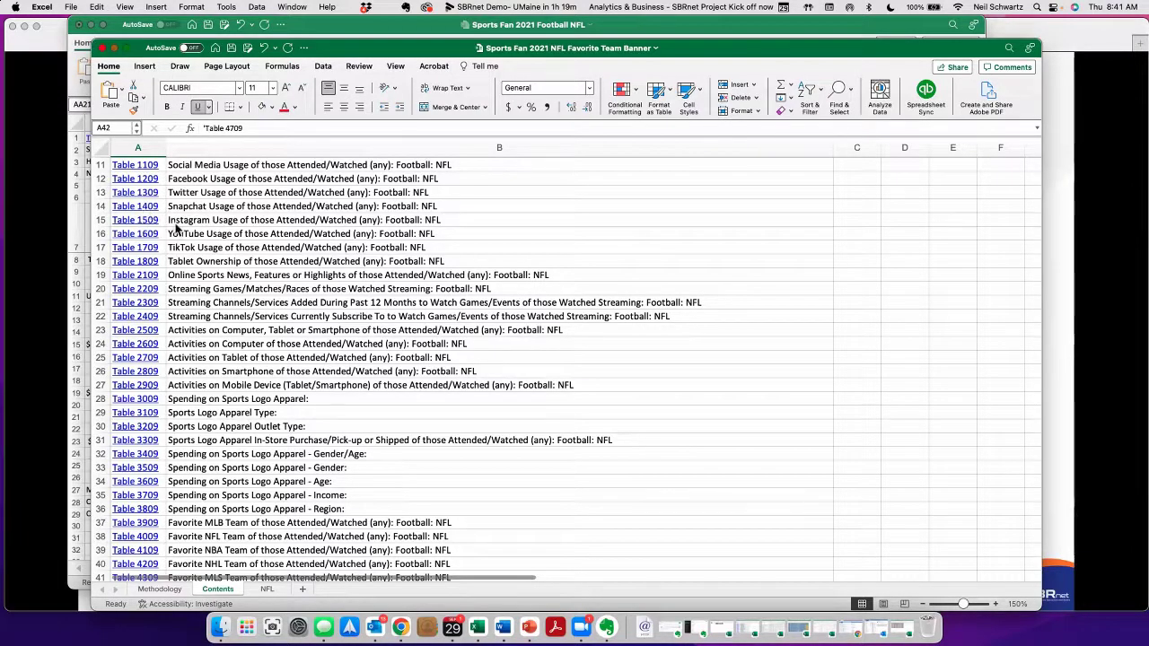
{"action": "scroll", "coordinate": [251, 220], "scroll_direction": "up", "scroll_amount": 1}
{"action": "scroll", "coordinate": [252, 221], "scroll_direction": "up", "scroll_amount": 7}
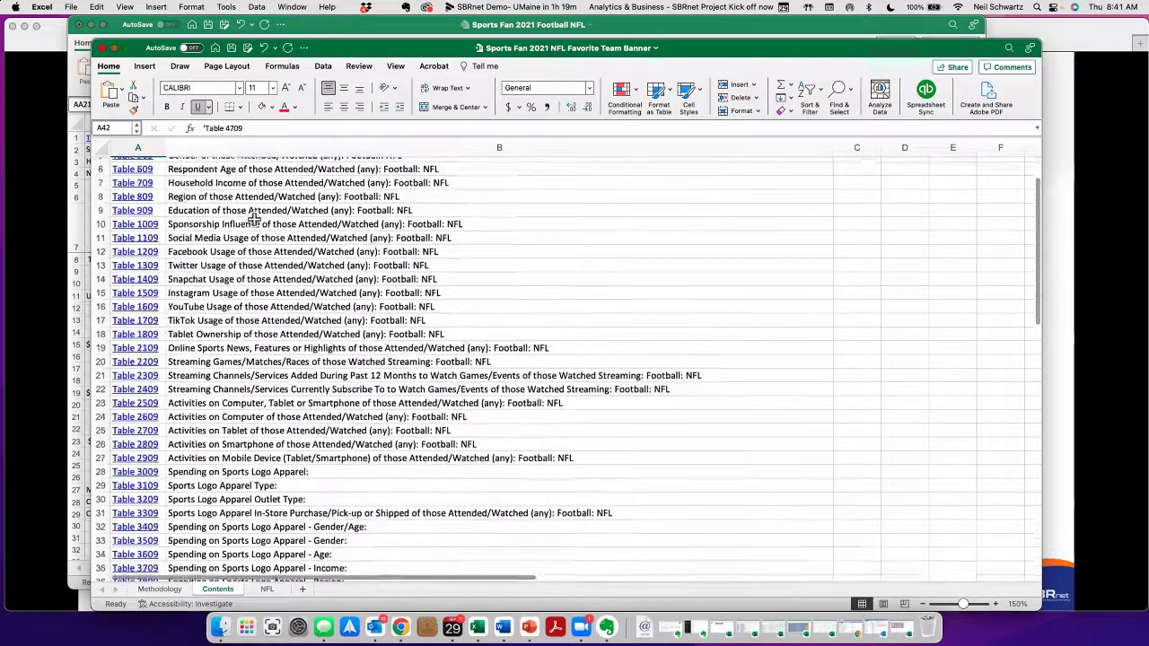
{"action": "scroll", "coordinate": [254, 219], "scroll_direction": "up", "scroll_amount": 3}
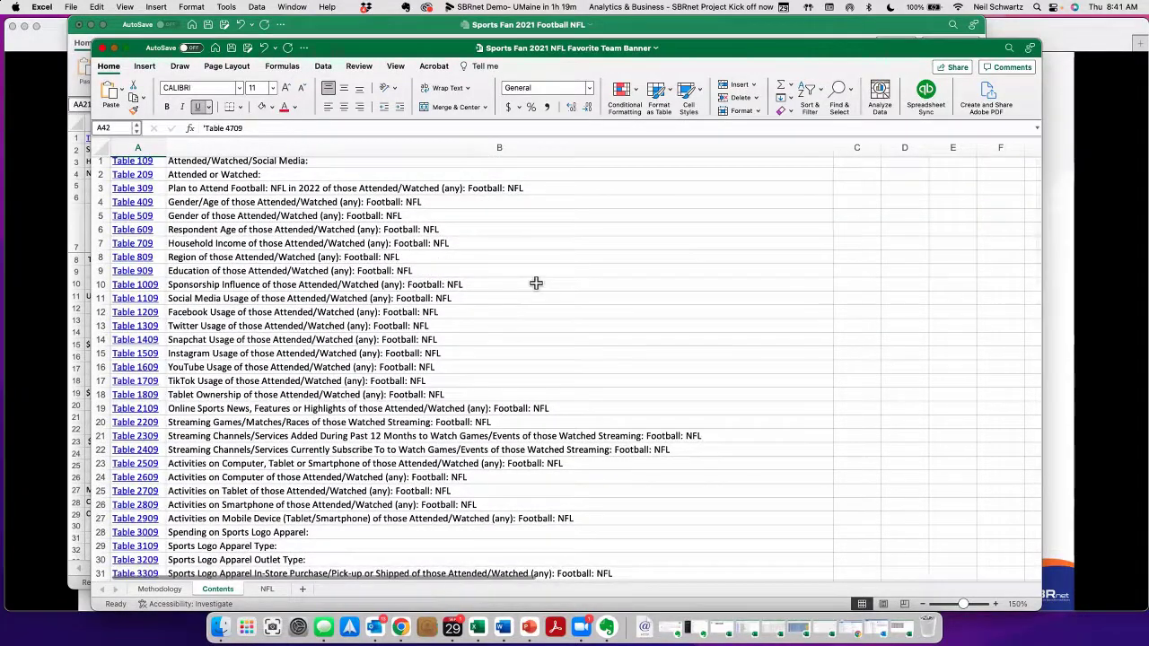
- Open Table 109, Attended/Watched/Social Media, from the Contents list
{"action": "left_click", "coordinate": [236, 165]}
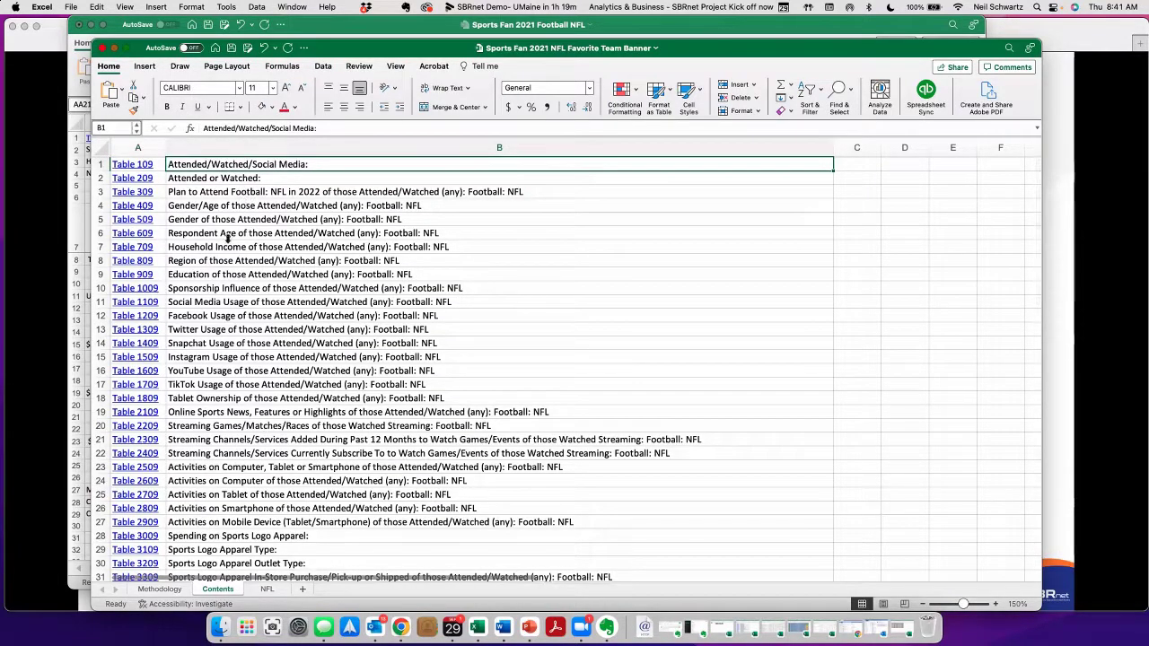
{"action": "left_click", "coordinate": [133, 165]}
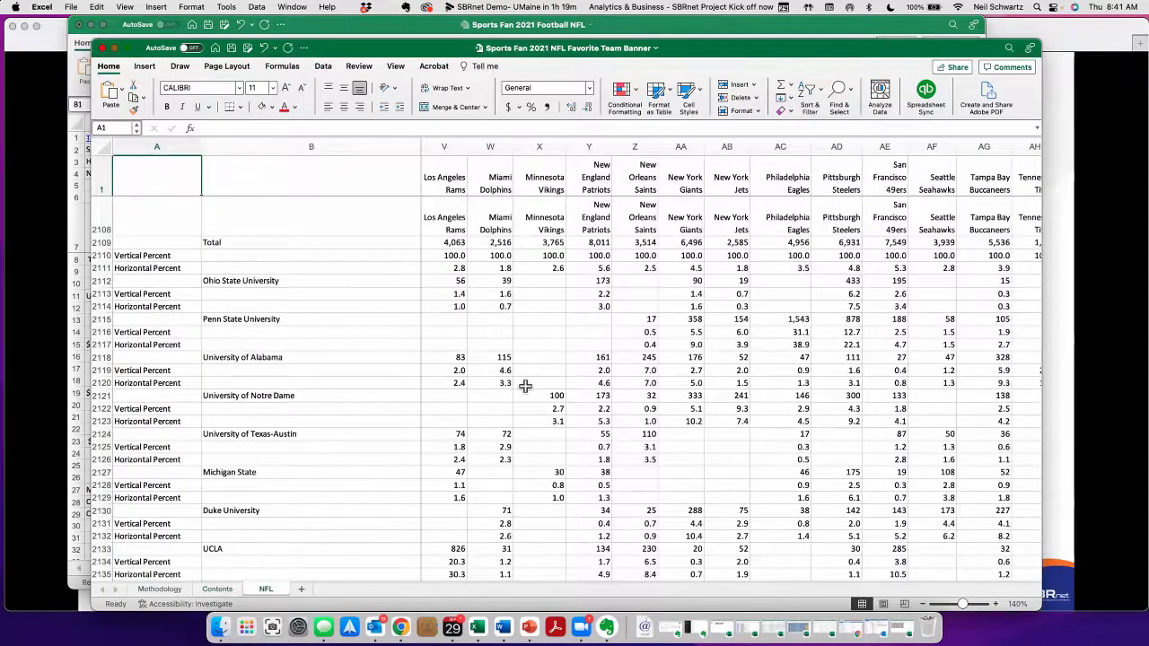
- Open Table 1309, Twitter Usage, from the Contents list and view its usage frequency rows by NFL team
{"action": "left_click", "coordinate": [216, 589]}
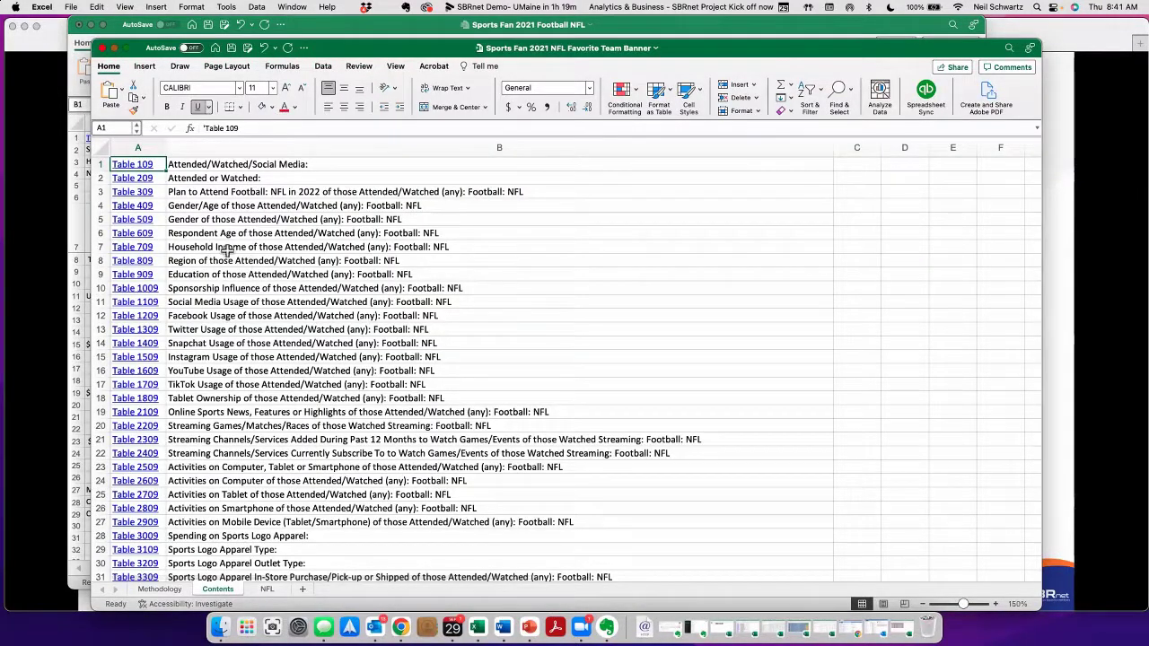
{"action": "left_click", "coordinate": [207, 329]}
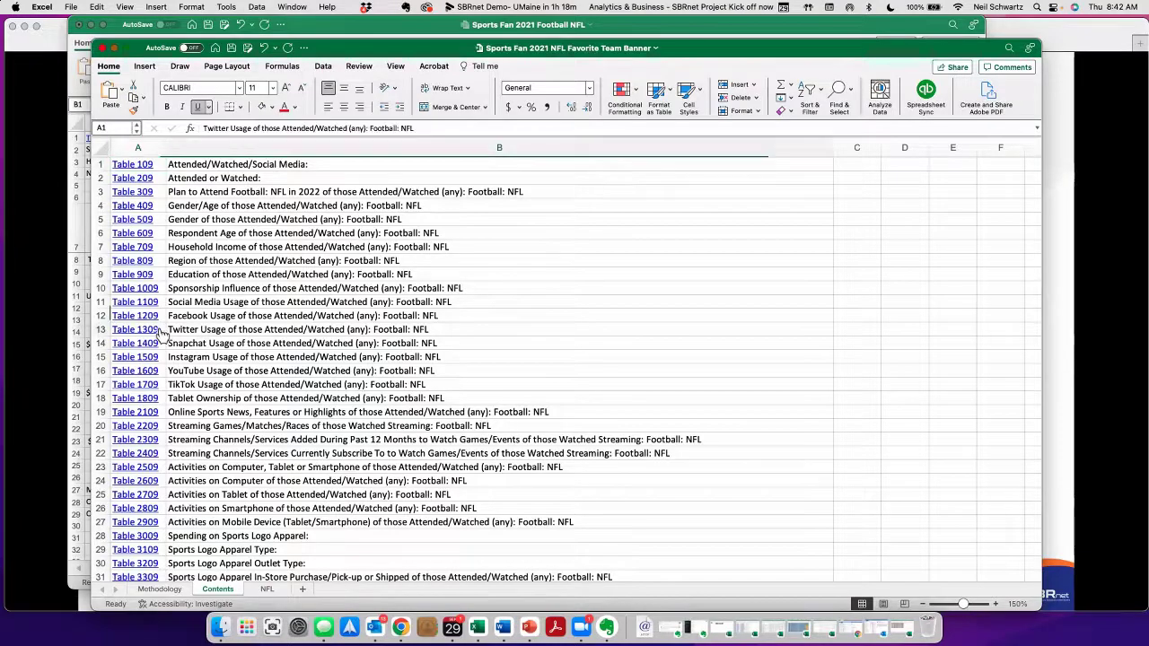
{"action": "left_click", "coordinate": [152, 330]}
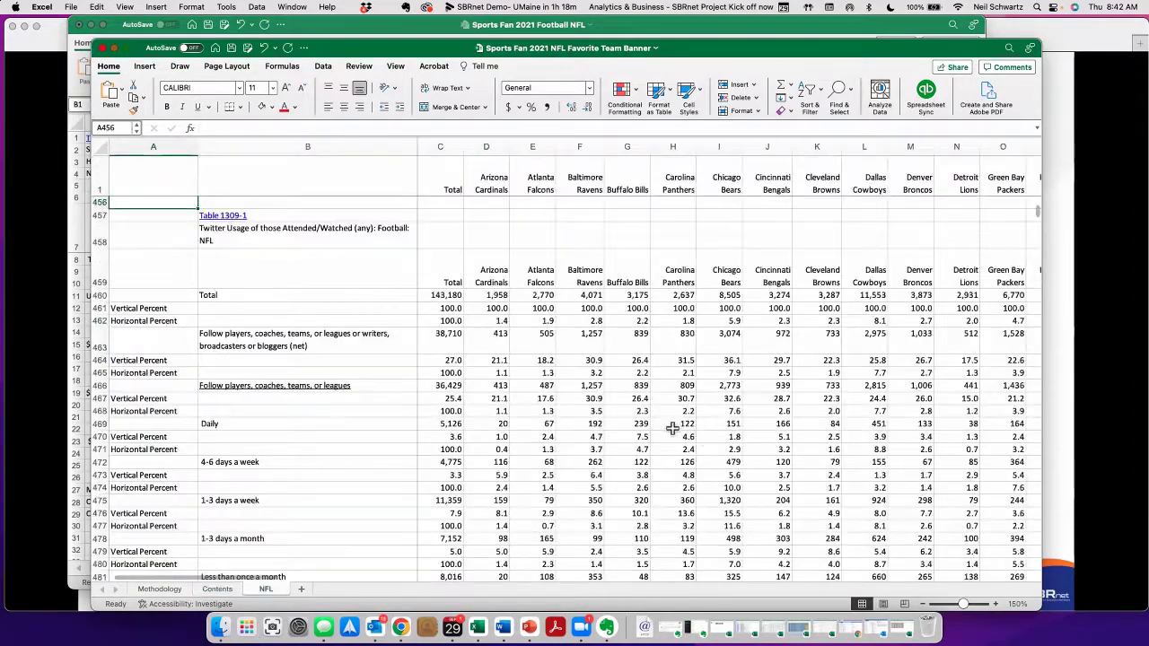
{"action": "scroll", "coordinate": [687, 456], "scroll_direction": "down", "scroll_amount": 5}
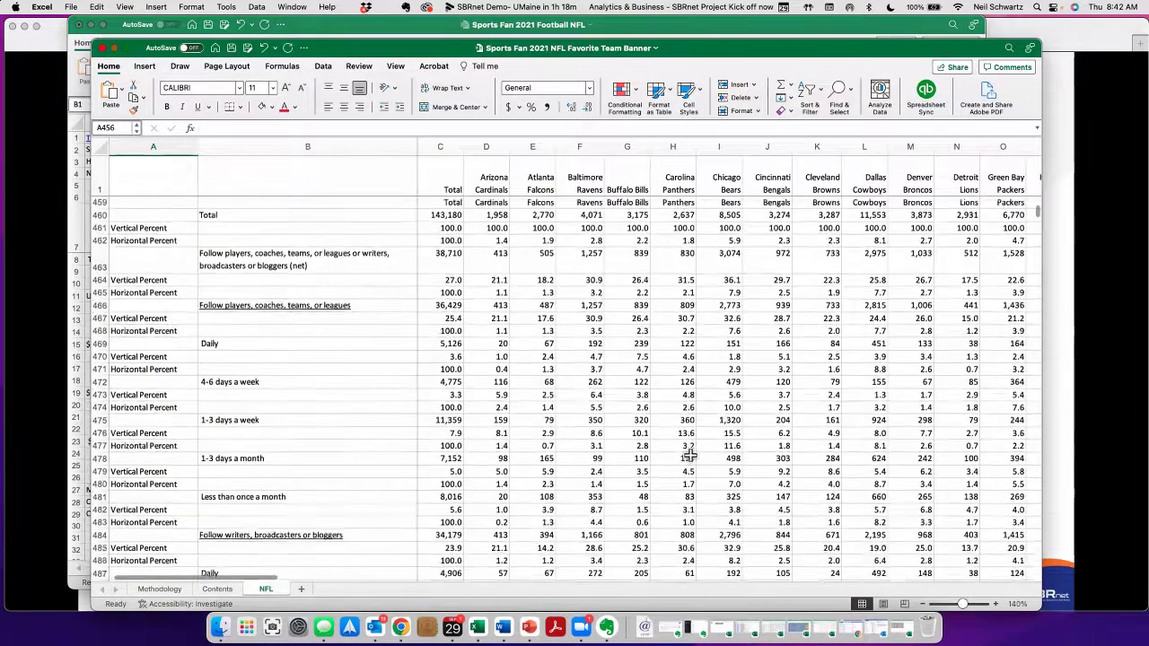
- Check the title of Table 1309-1, Twitter Usage of those Attended/Watched (any): Football: NFL, above its usage rows
{"action": "scroll", "coordinate": [282, 313], "scroll_direction": "down", "scroll_amount": 1}
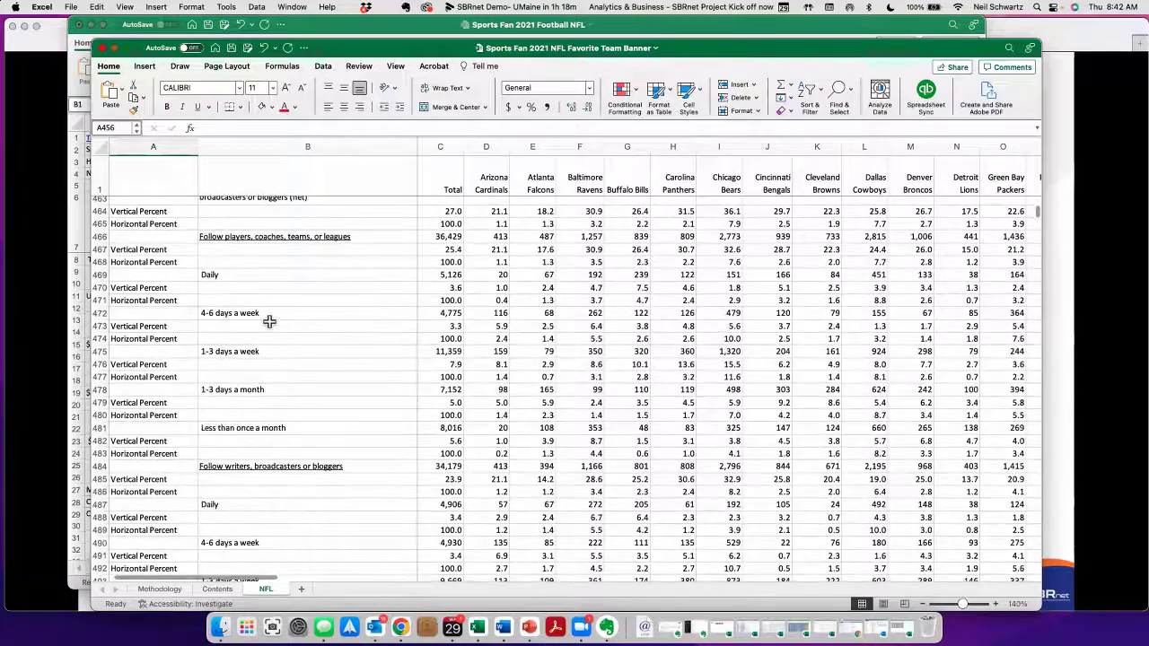
{"action": "scroll", "coordinate": [300, 330], "scroll_direction": "up", "scroll_amount": 3}
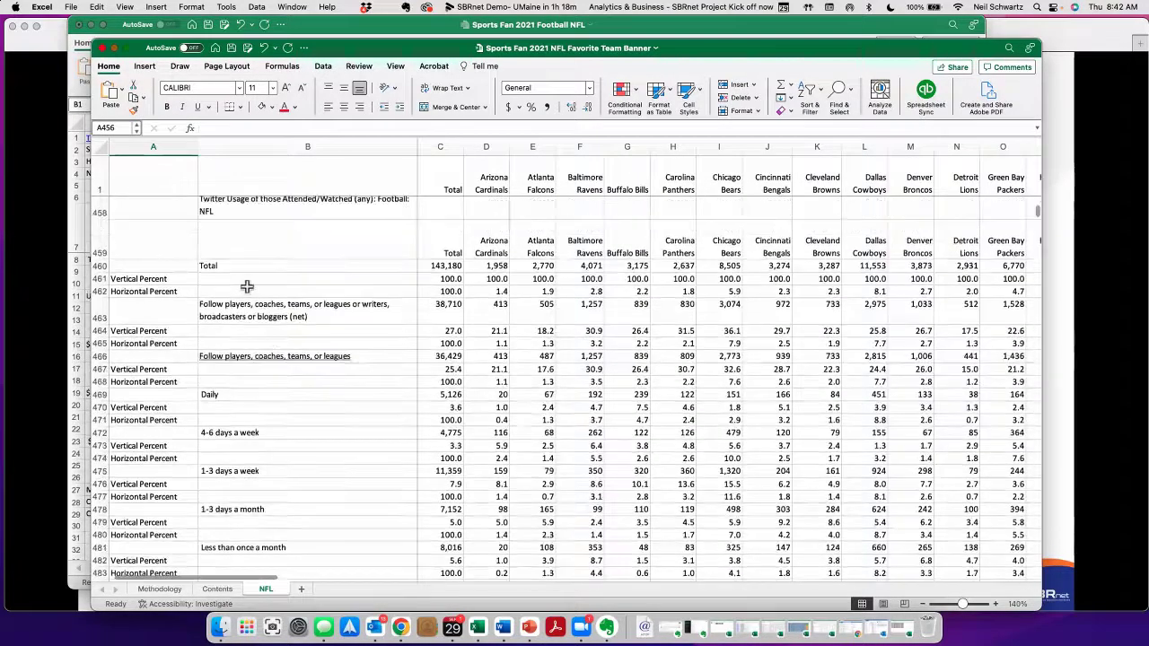
{"action": "scroll", "coordinate": [291, 210], "scroll_direction": "up", "scroll_amount": 5}
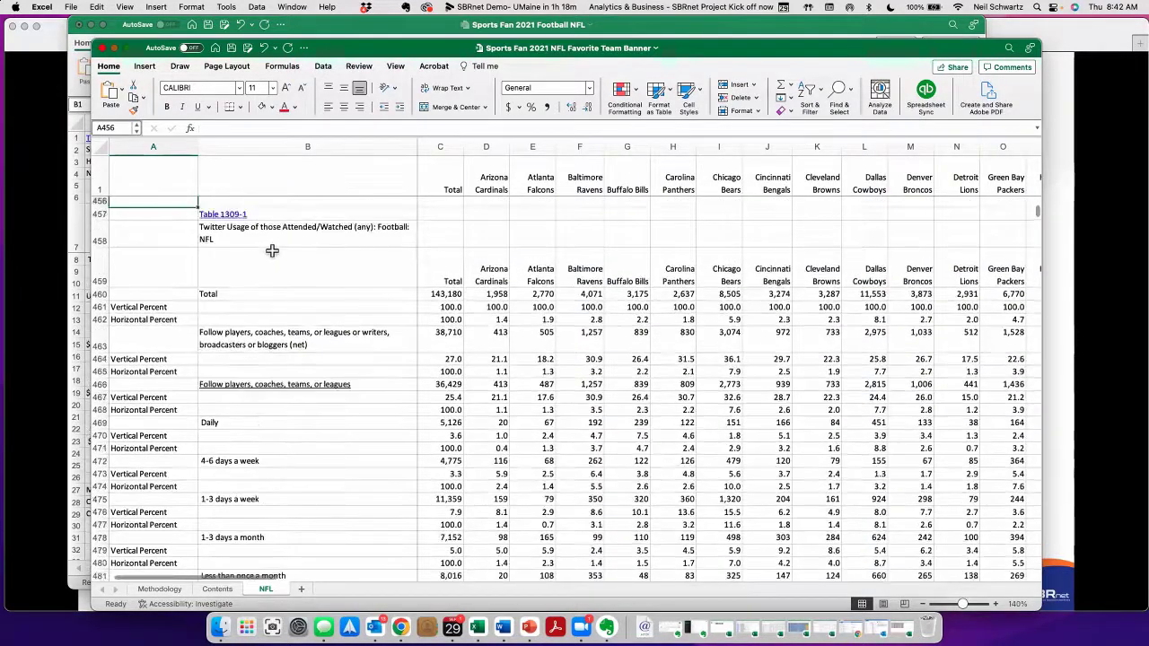
{"action": "scroll", "coordinate": [359, 404], "scroll_direction": "up", "scroll_amount": 3}
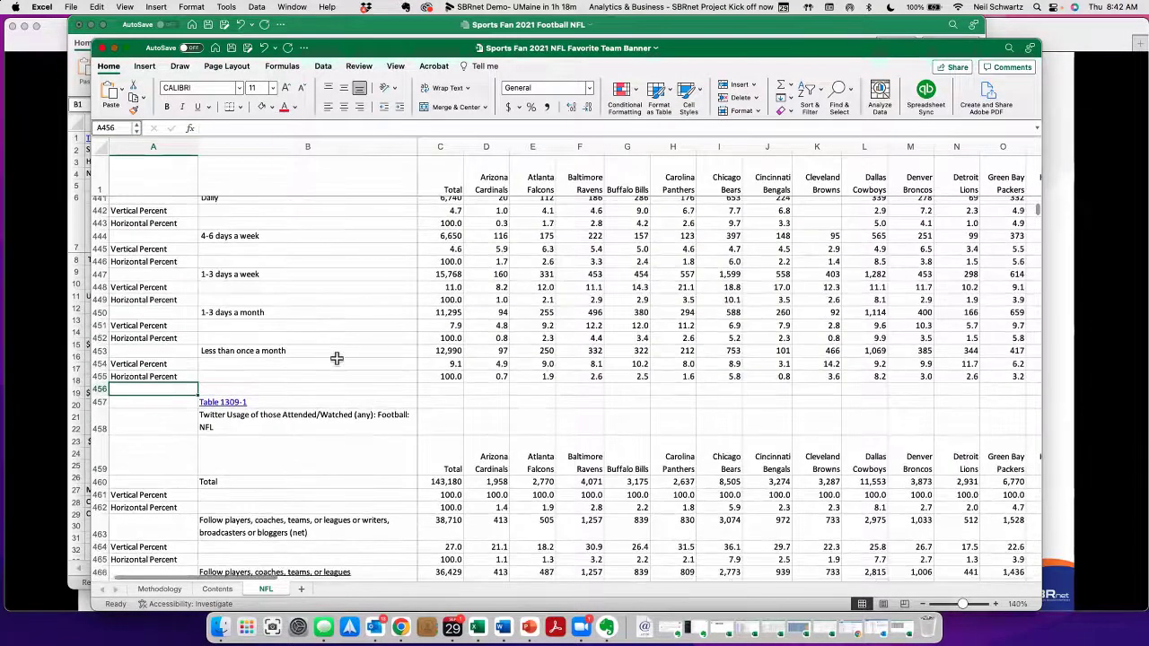
{"action": "scroll", "coordinate": [336, 359], "scroll_direction": "down", "scroll_amount": 3}
{"action": "key", "text": "Down"}
{"action": "key", "text": "Down"}
{"action": "key", "text": "Right"}
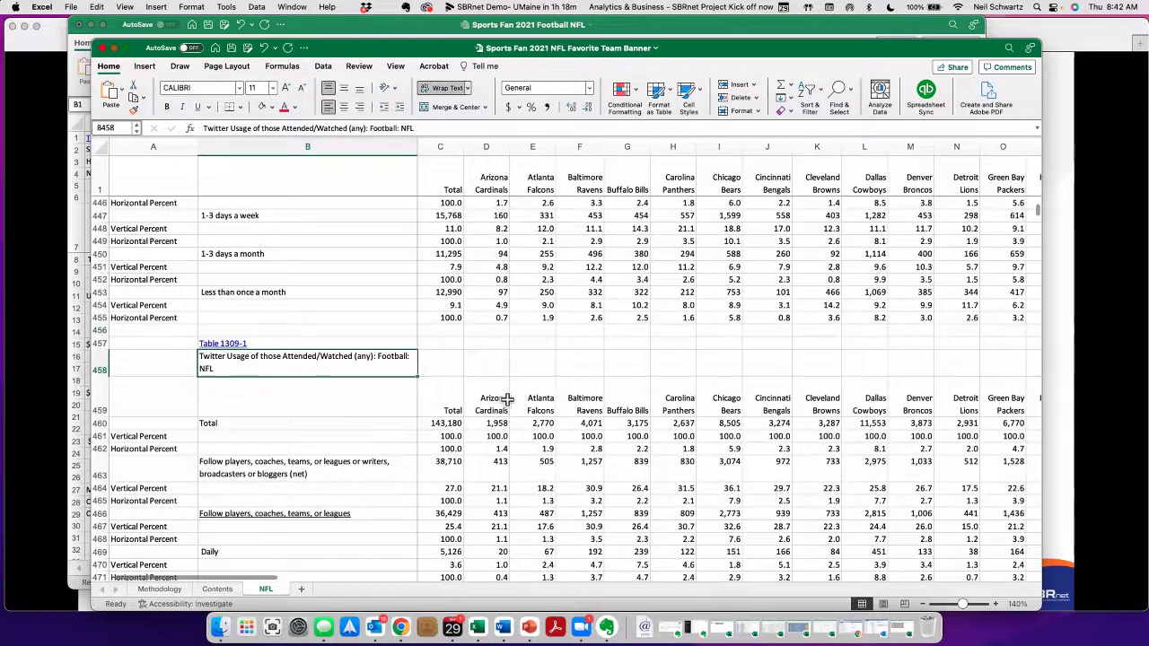
- Review the frequency rows under Follow players, coaches, teams, or leagues in Table 1309-1 by NFL team
{"action": "scroll", "coordinate": [504, 399], "scroll_direction": "down", "scroll_amount": 5}
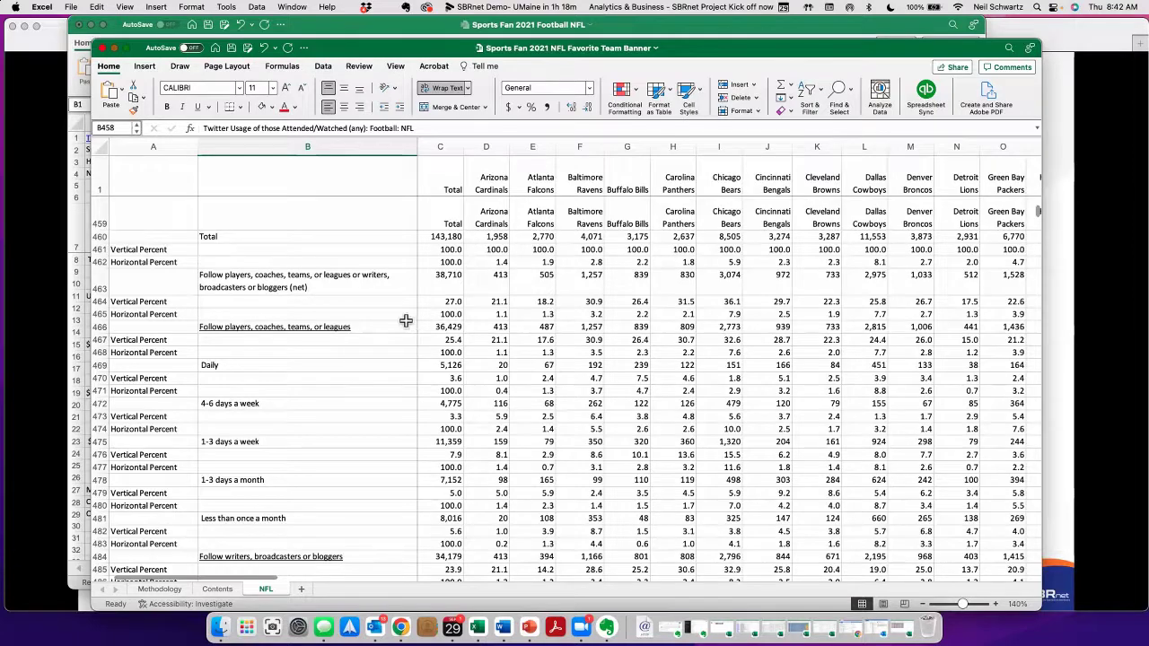
{"action": "left_click", "coordinate": [380, 220]}
{"action": "scroll", "coordinate": [395, 243], "scroll_direction": "down", "scroll_amount": 1}
{"action": "scroll", "coordinate": [425, 306], "scroll_direction": "down", "scroll_amount": 1}
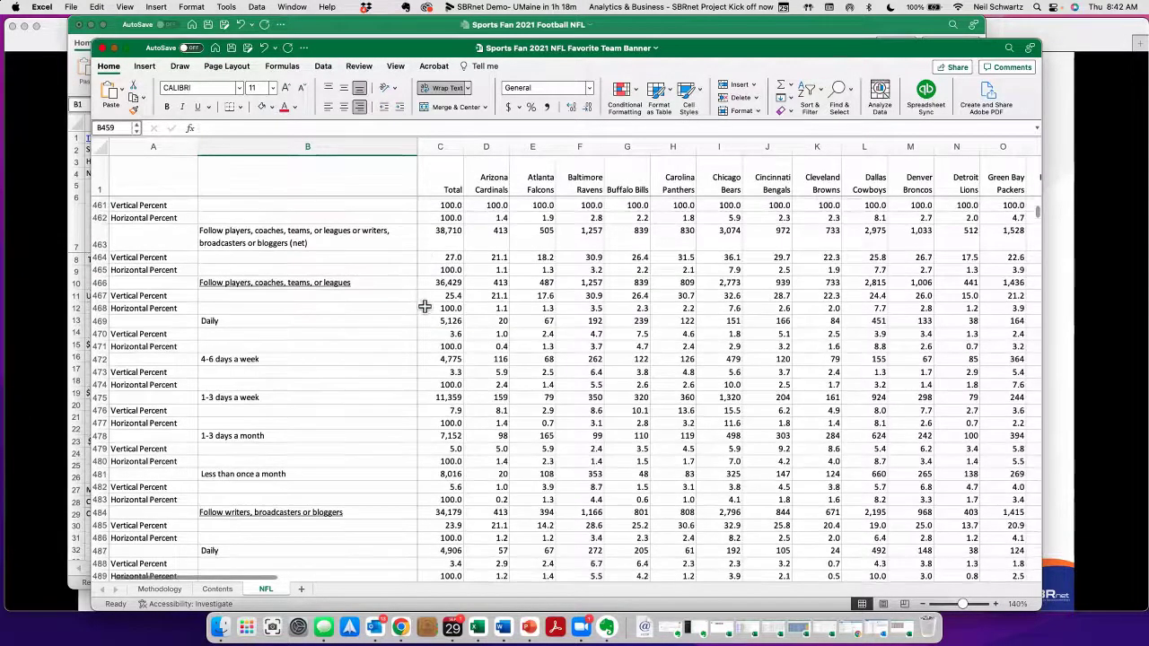
{"action": "scroll", "coordinate": [426, 306], "scroll_direction": "up", "scroll_amount": 1}
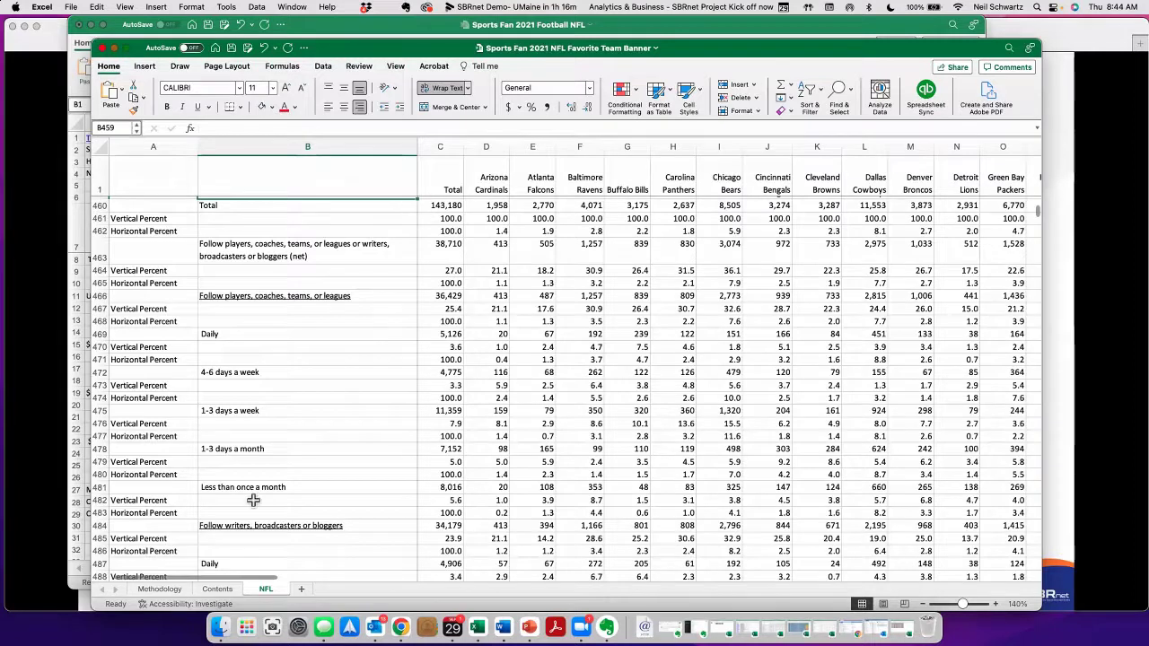
- Switch to the Sports Fan 2021 Football NFL workbook and view the Twitter and Facebook usage columns of the Income table
{"action": "right_click", "coordinate": [477, 627]}
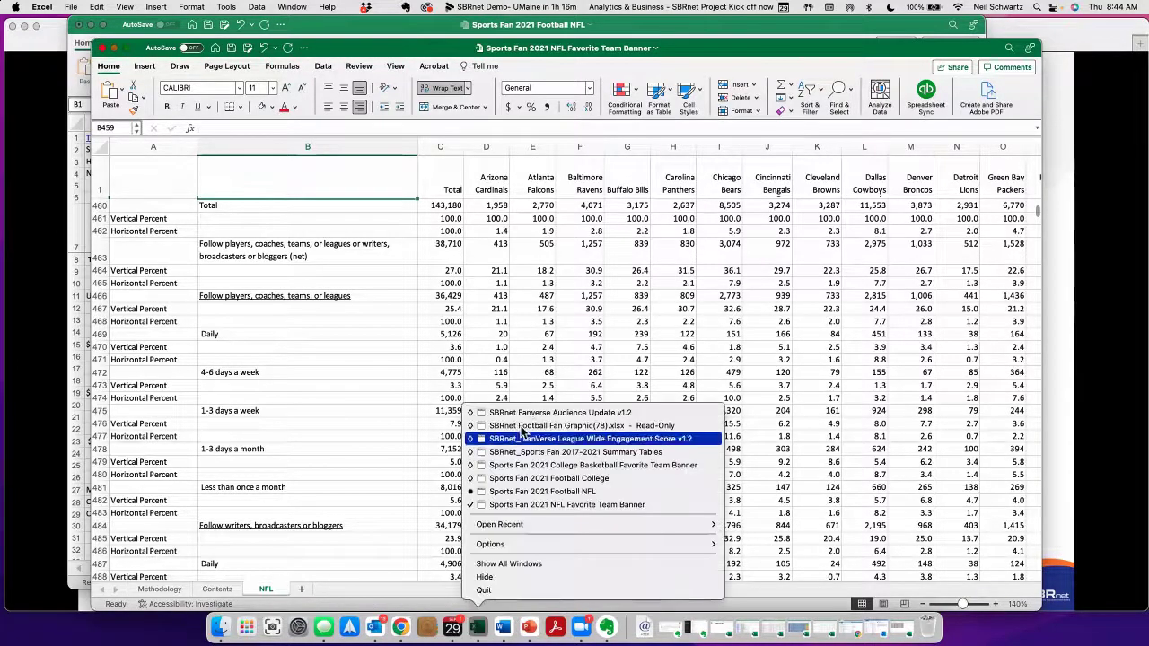
{"action": "left_click", "coordinate": [525, 493]}
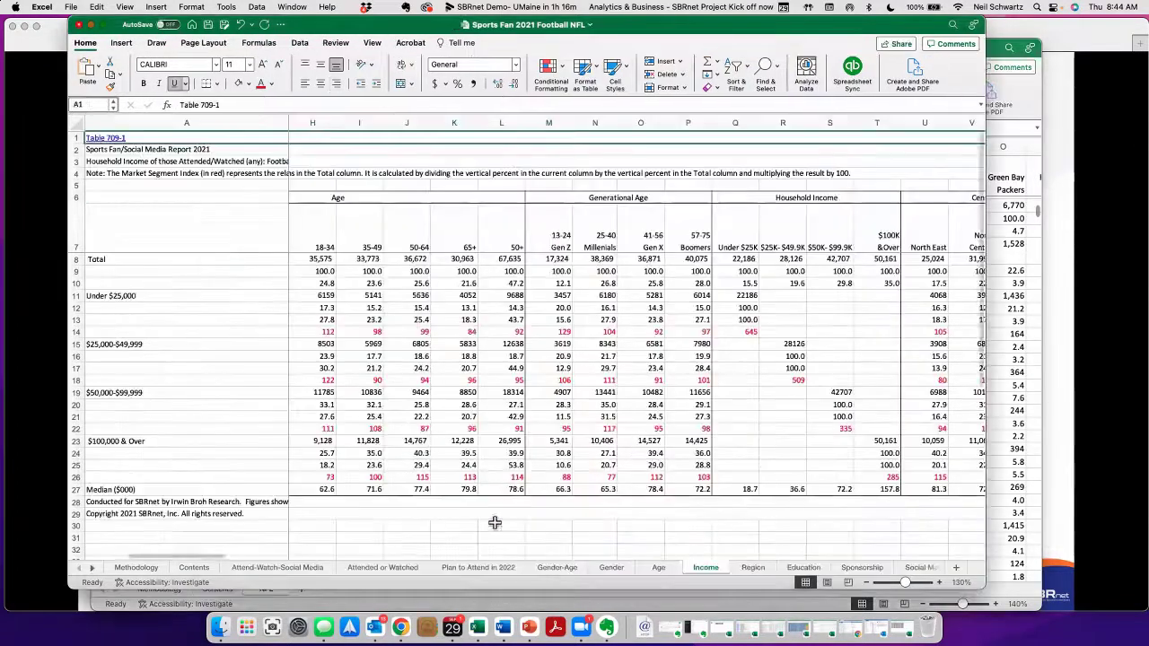
{"action": "left_click_drag", "start_coordinate": [206, 556], "coordinate": [327, 556]}
{"action": "scroll", "coordinate": [436, 566], "scroll_direction": "right", "scroll_amount": 15}
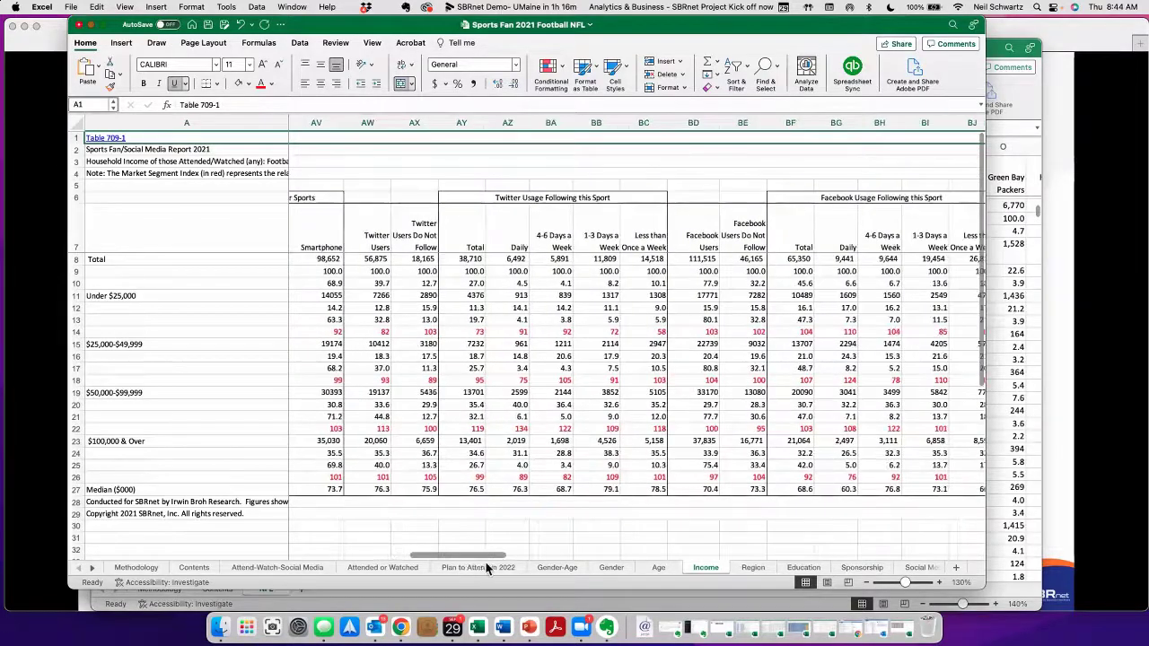
{"action": "scroll", "coordinate": [485, 561], "scroll_direction": "right", "scroll_amount": 2}
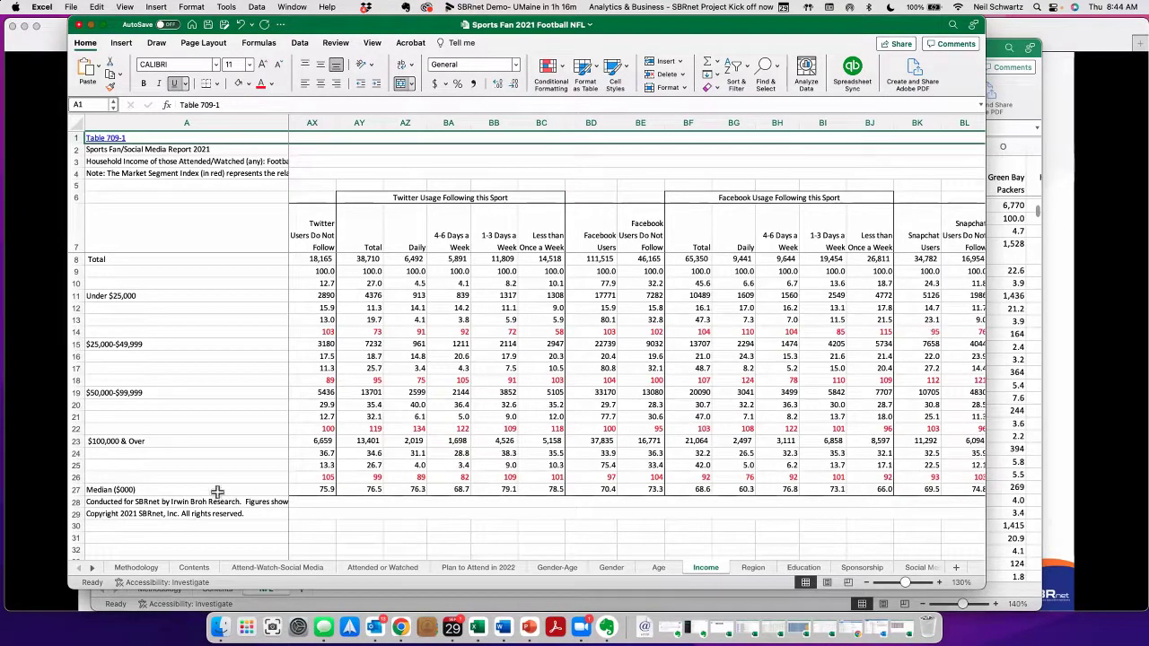
- Examine the $100,000 & Over row for daily and 1-3 days a week Twitter usage and 1-3 days a week Facebook usage
{"action": "left_click", "coordinate": [74, 441]}
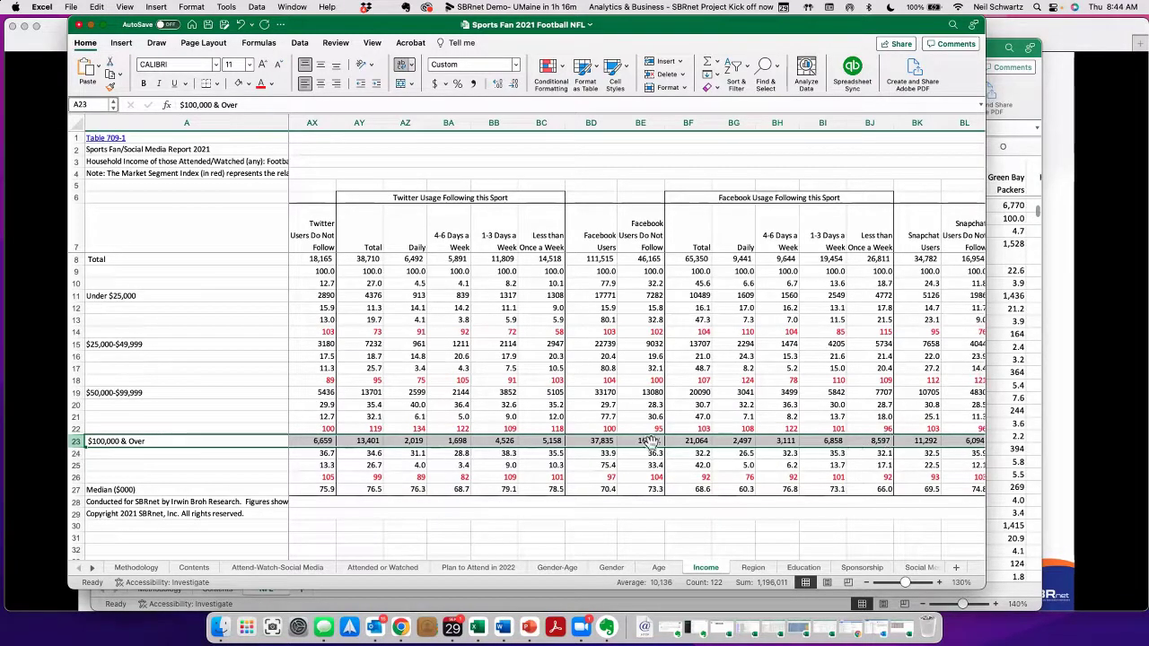
{"action": "left_click", "coordinate": [485, 443]}
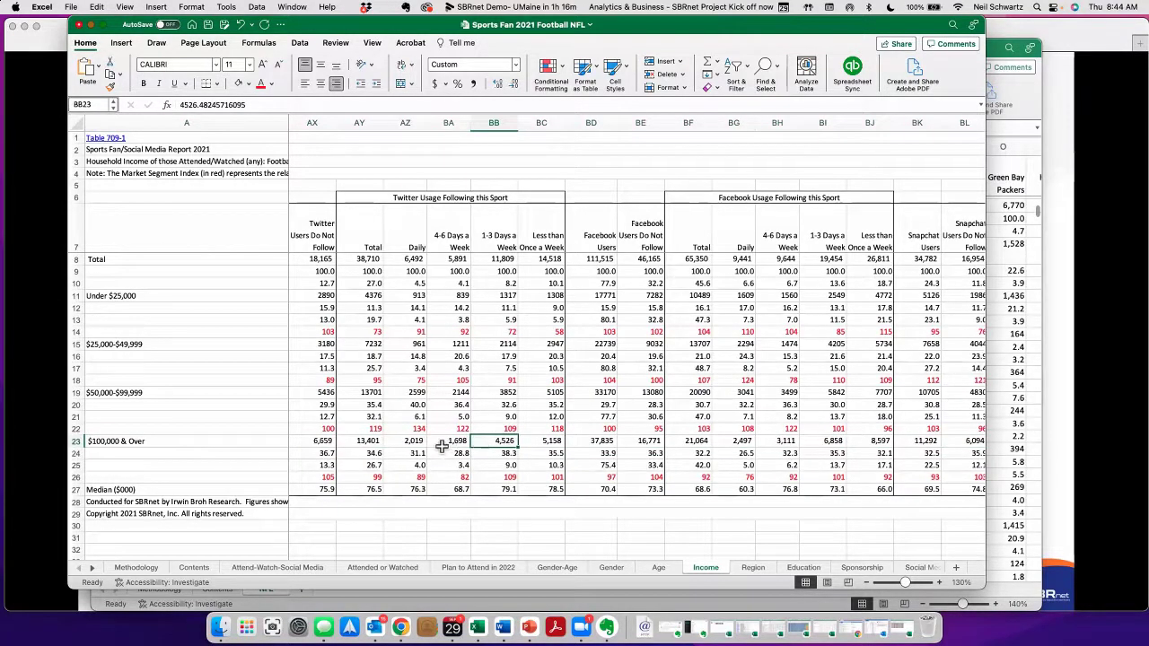
{"action": "left_click", "coordinate": [415, 441]}
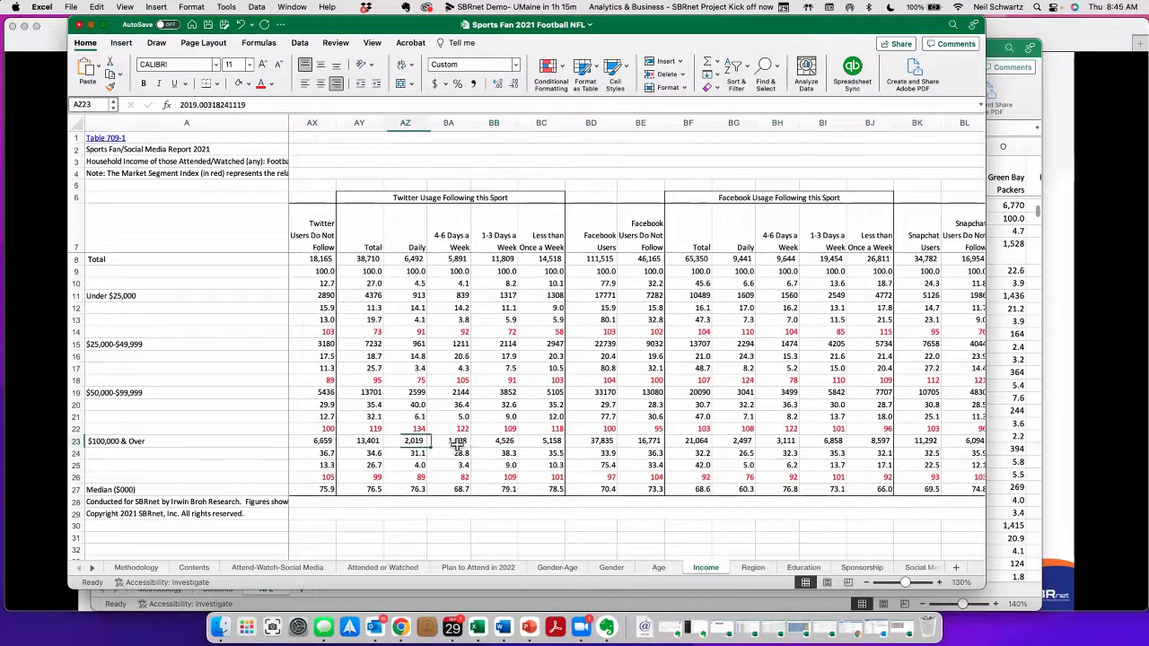
{"action": "left_click", "coordinate": [507, 441]}
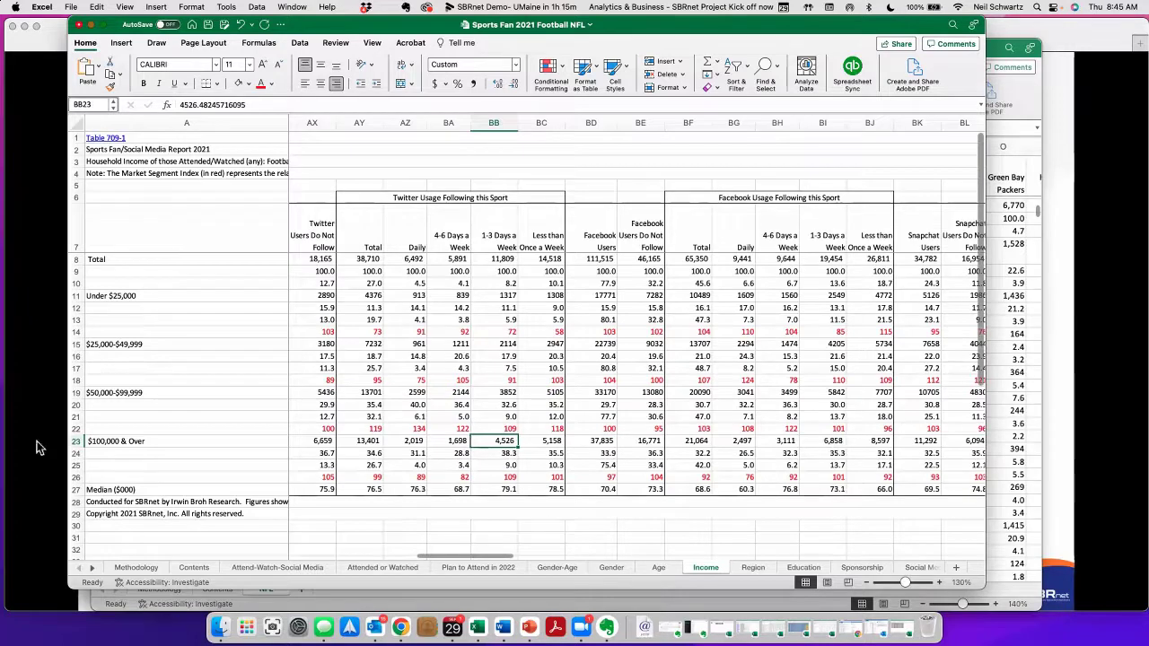
{"action": "left_click", "coordinate": [835, 445]}
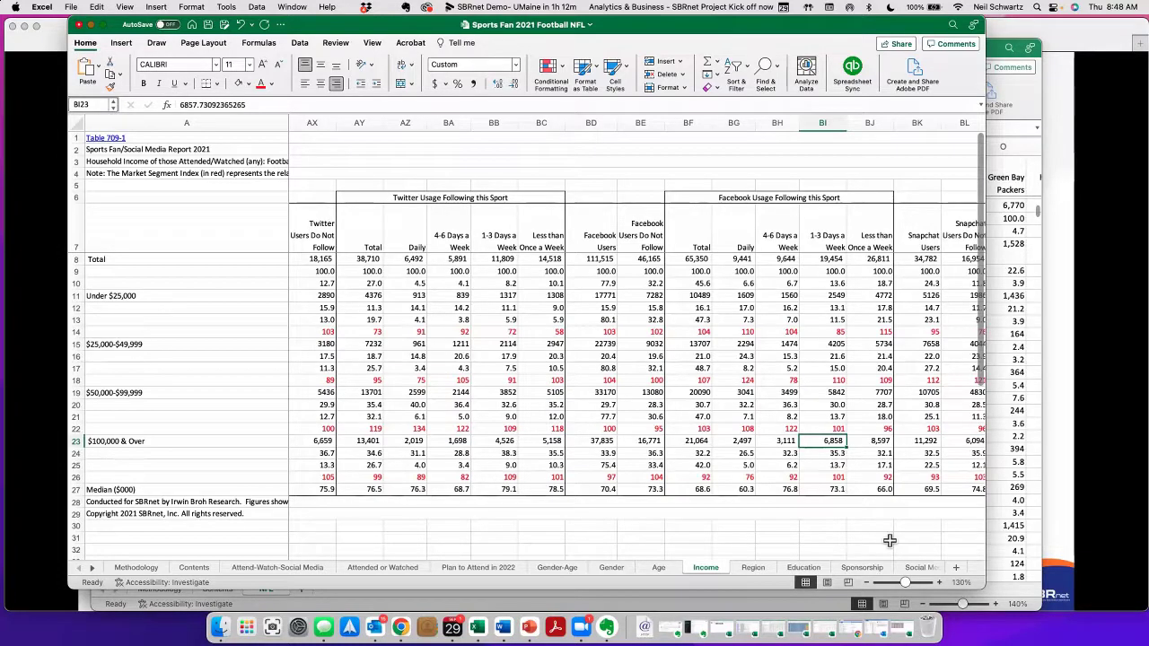
- Bring up the Data Methodology slide in PowerPoint, and return to Excel in the Sports Fan 2021 NFL Favorite Team Banner workbook
{"action": "left_click", "coordinate": [1063, 85]}
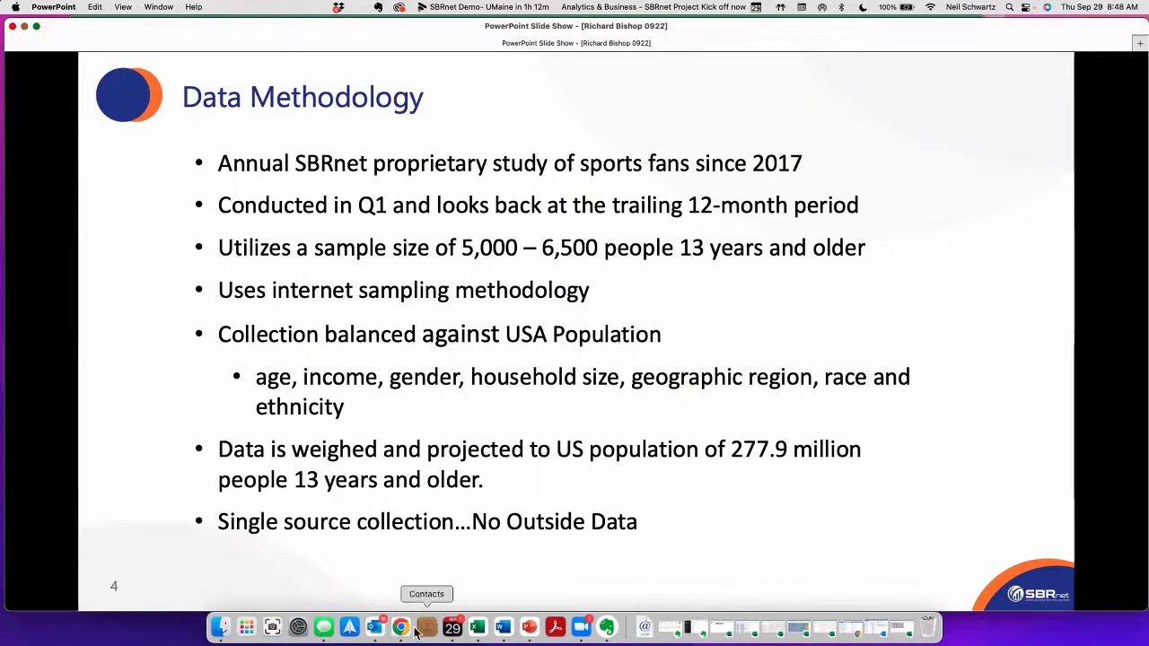
{"action": "left_click", "coordinate": [478, 627]}
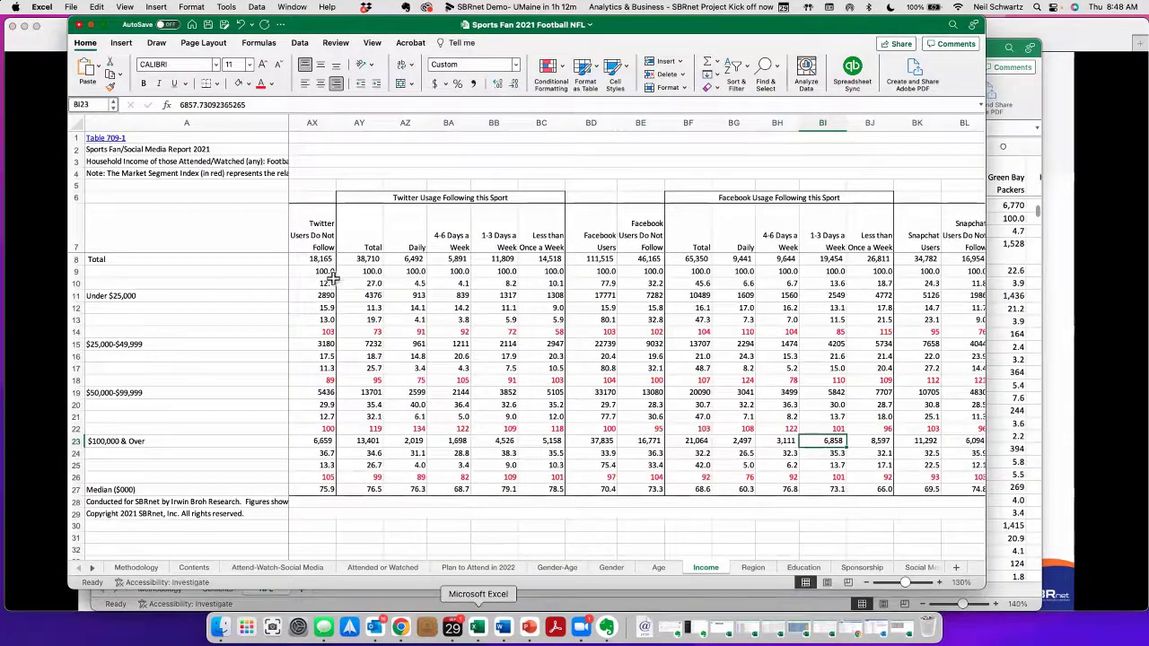
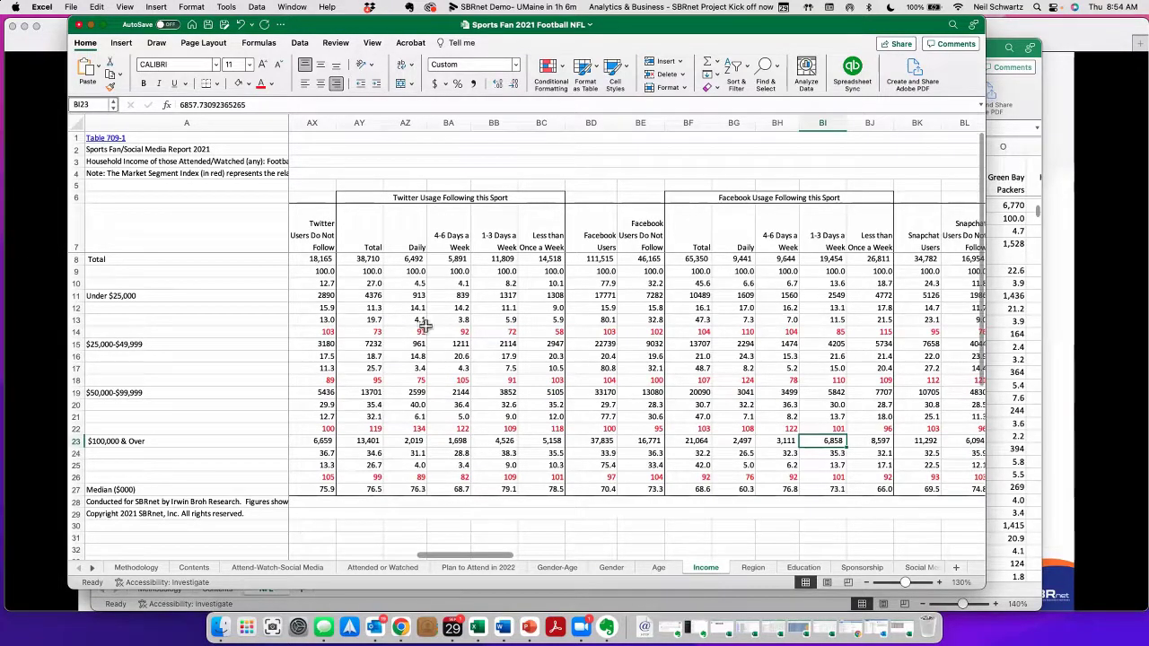
{"action": "right_click", "coordinate": [476, 628]}
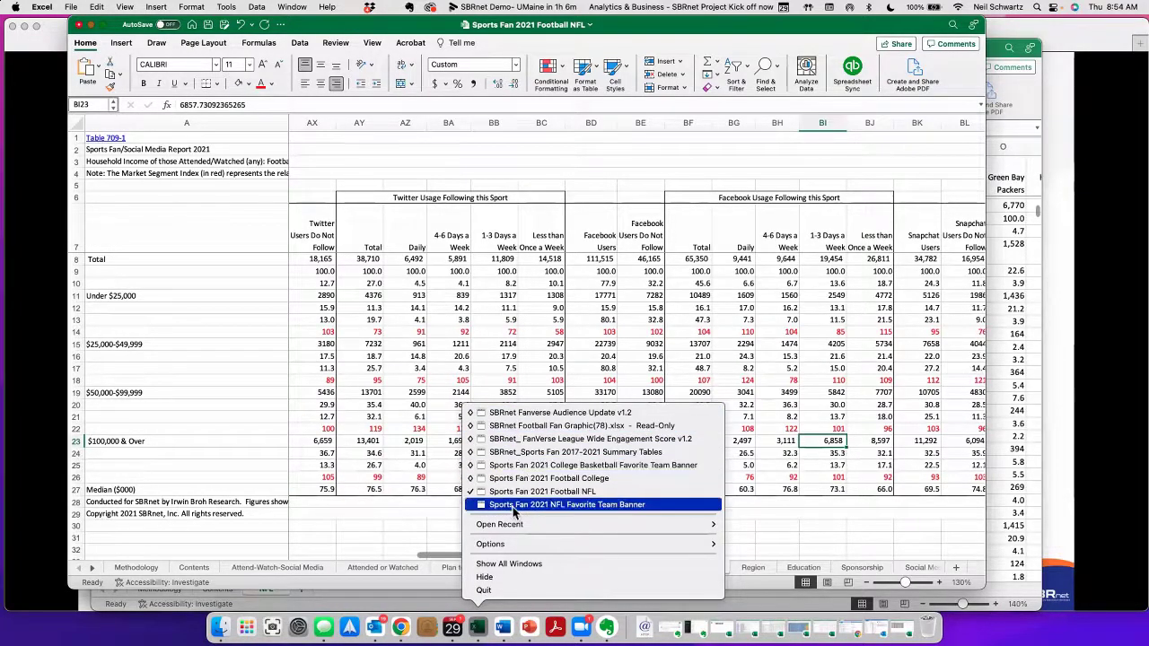
{"action": "left_click", "coordinate": [514, 503]}
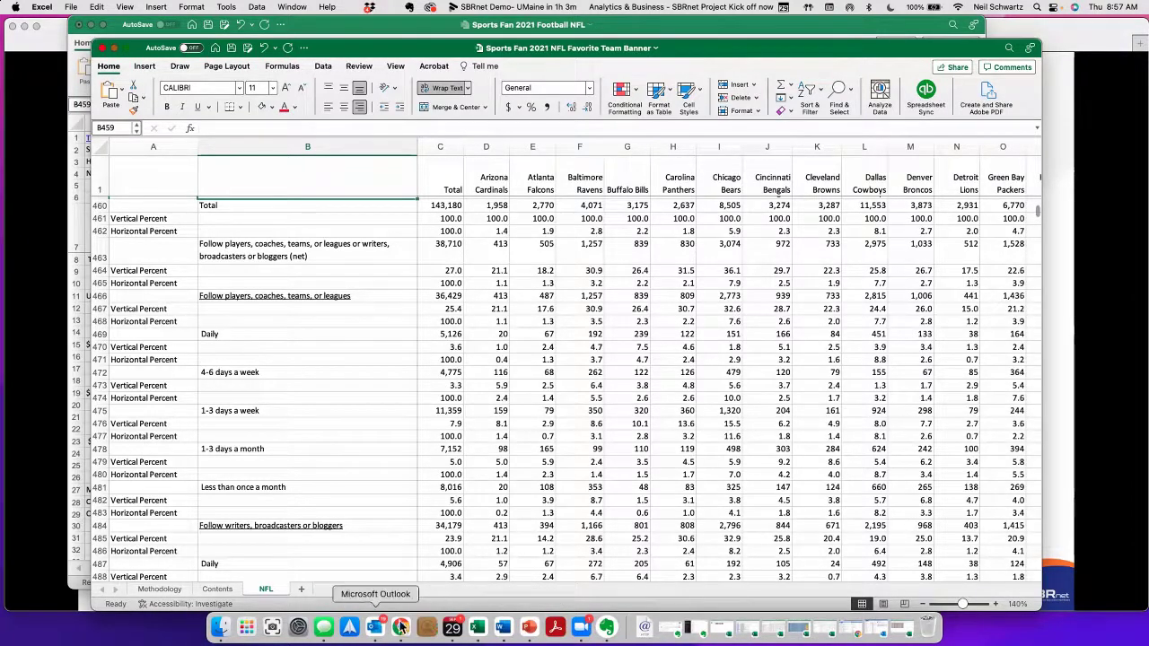
- Switch to the SBRnet_Sports Fan 2017-2021 Summary Tables workbook and enlarge its window to show the whole Contents list
{"action": "right_click", "coordinate": [478, 628]}
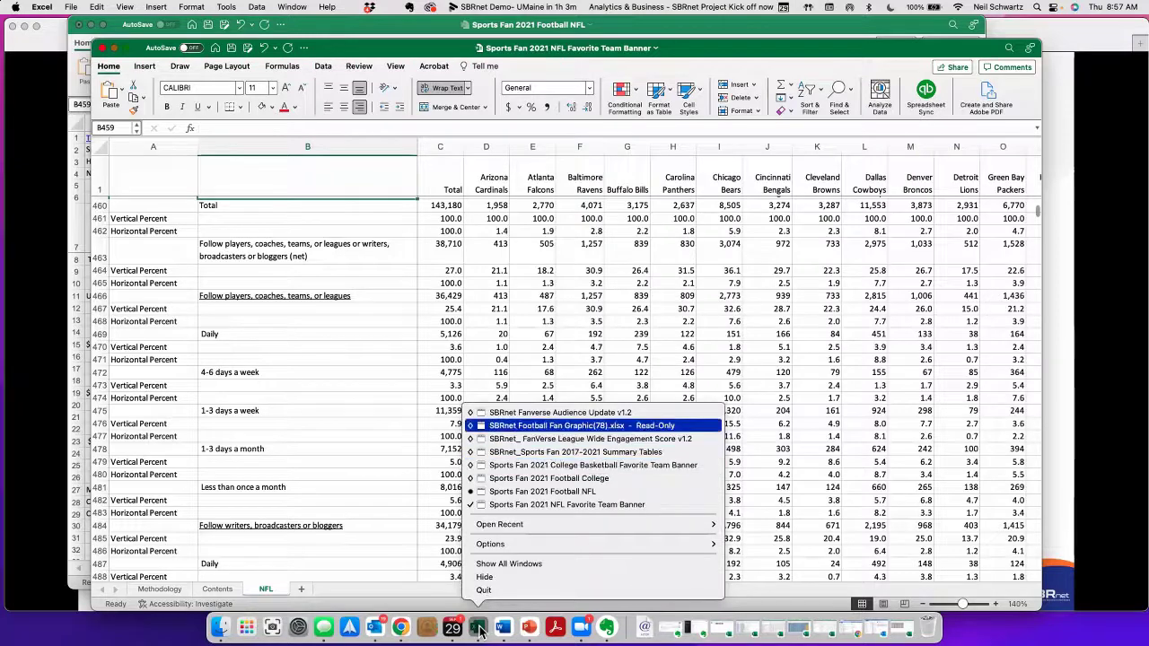
{"action": "key", "text": "Down"}
{"action": "key", "text": "Down"}
{"action": "key", "text": "Down"}
{"action": "key", "text": "Down"}
{"action": "left_click", "coordinate": [558, 453]}
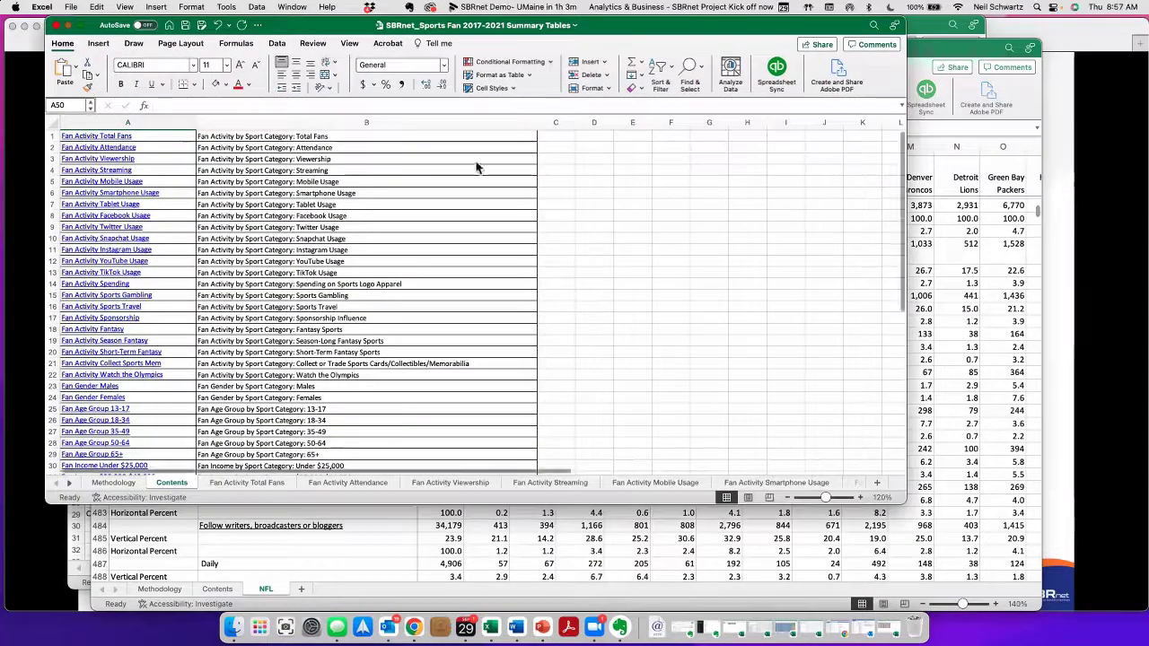
{"action": "left_click_drag", "start_coordinate": [903, 503], "coordinate": [1052, 585]}
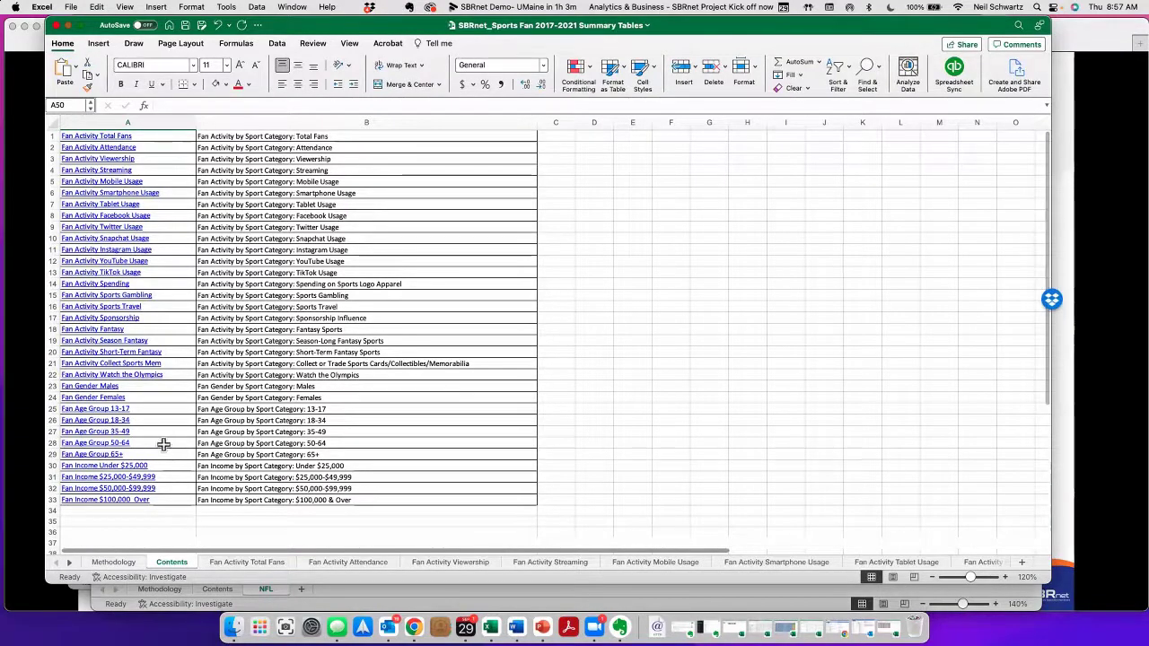
- Open the Fan Activity Sports Gambling table from the Contents list and view its 2021 section
{"action": "left_click", "coordinate": [660, 287]}
{"action": "left_click", "coordinate": [126, 295]}
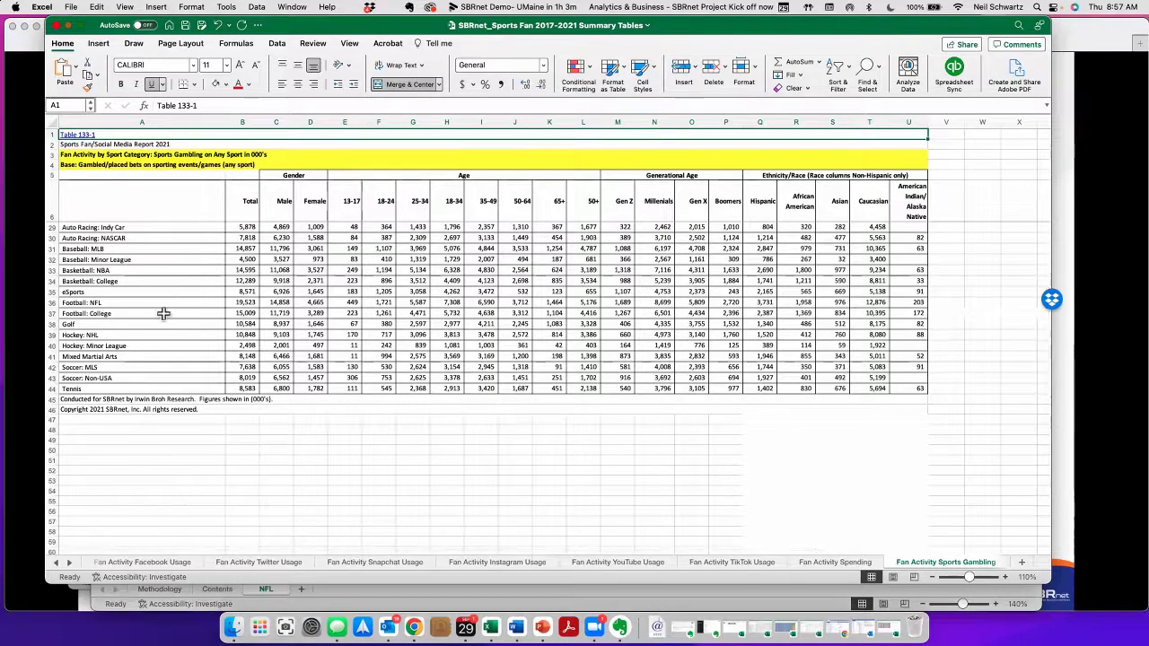
{"action": "scroll", "coordinate": [948, 294], "scroll_direction": "down", "scroll_amount": 3}
{"action": "scroll", "coordinate": [440, 426], "scroll_direction": "up", "scroll_amount": 10}
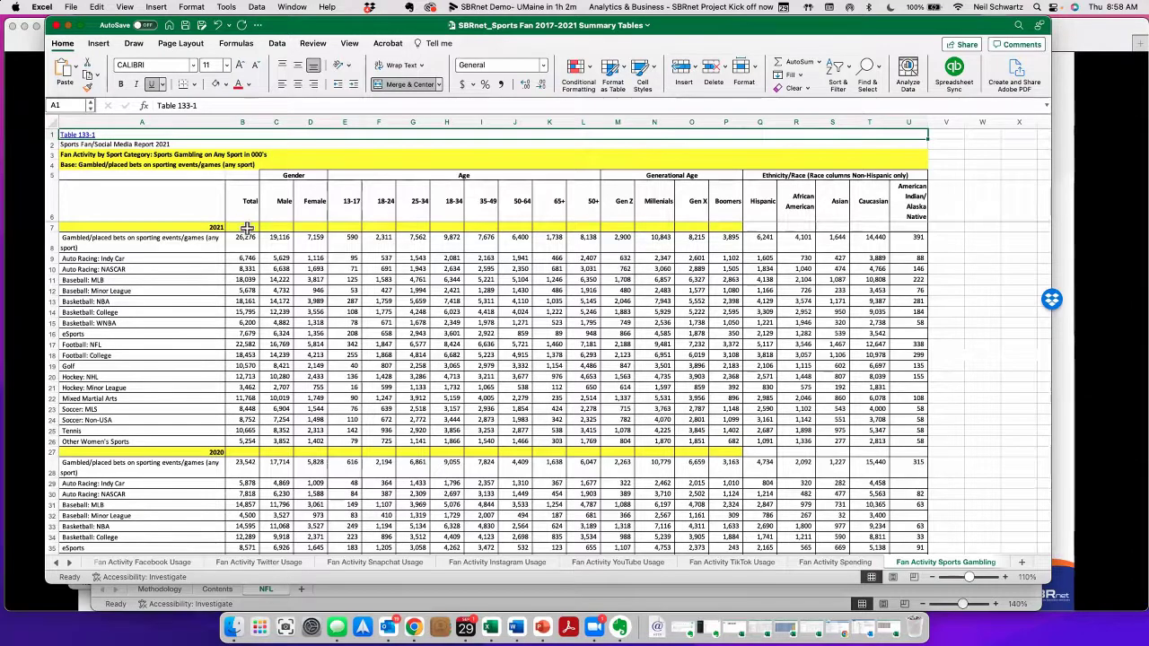
- Compare the 2021 and 2020 total sports gambling counts for Basketball: College and Football: NFL
{"action": "left_click", "coordinate": [243, 313]}
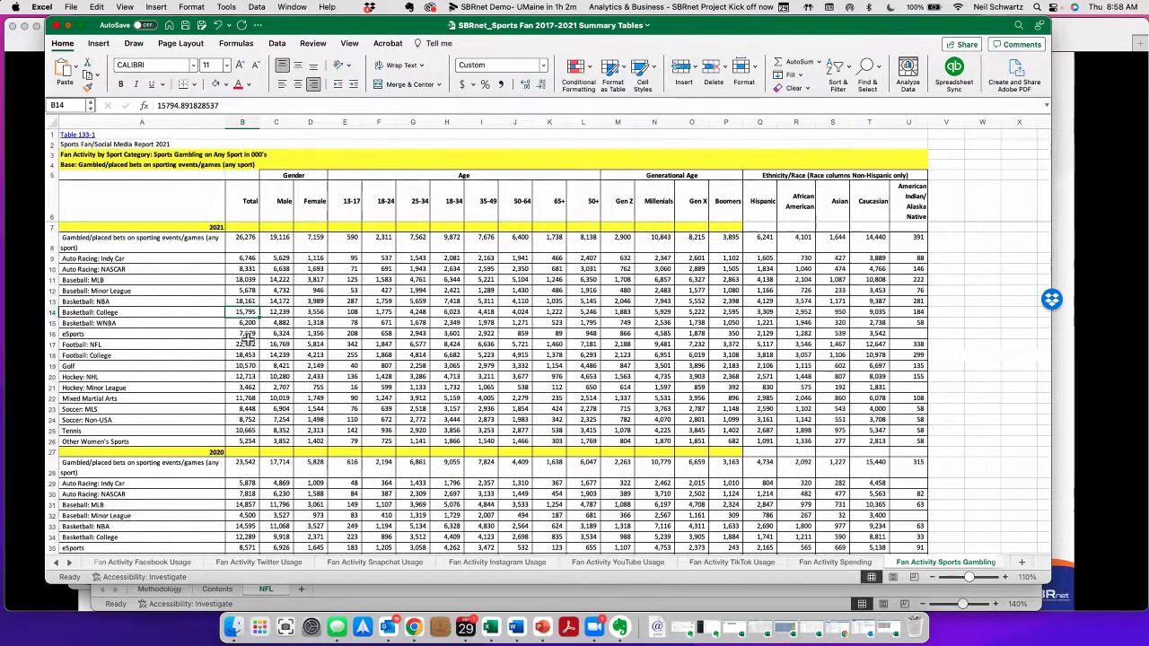
{"action": "left_click", "coordinate": [245, 344]}
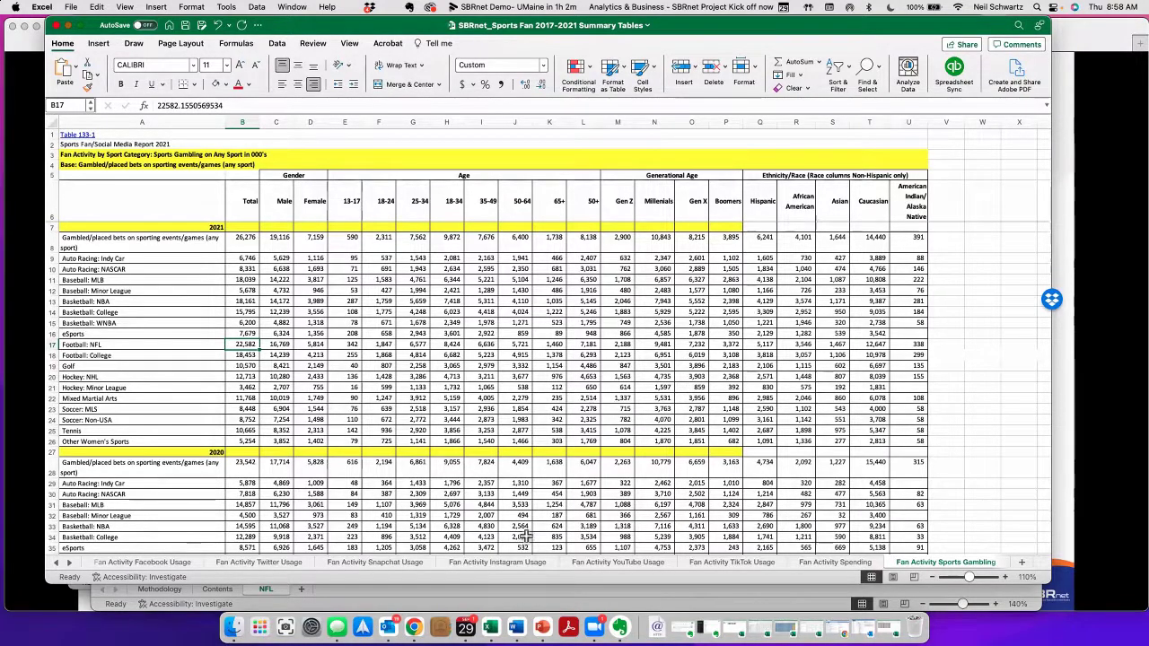
{"action": "scroll", "coordinate": [327, 499], "scroll_direction": "down", "scroll_amount": 2}
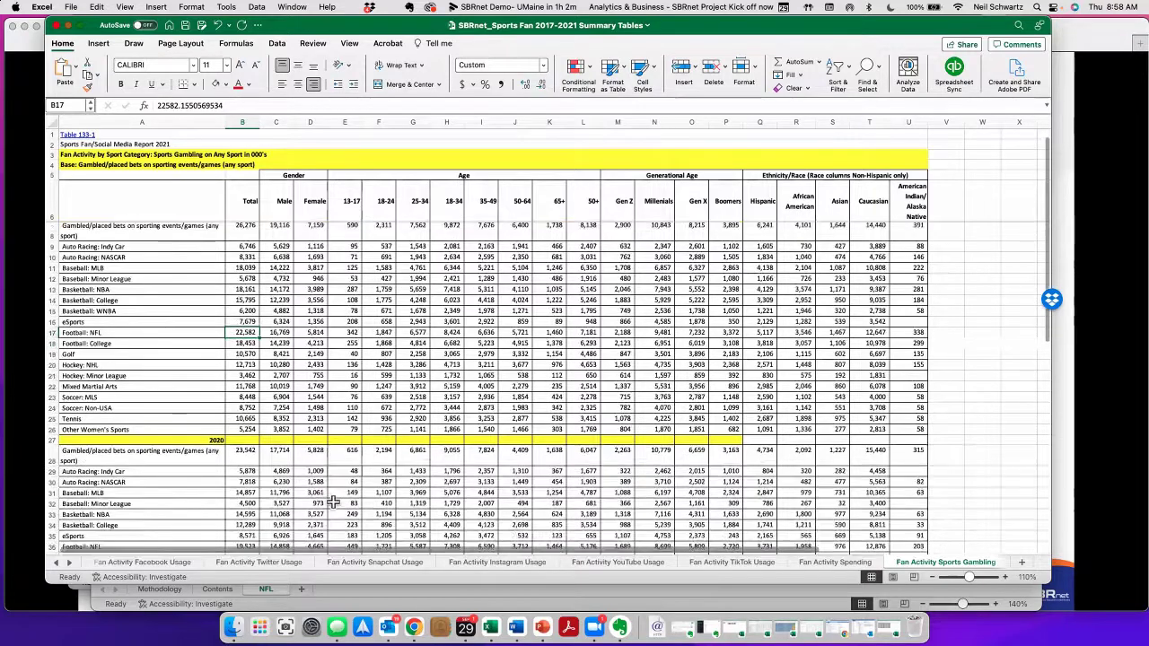
{"action": "left_click", "coordinate": [245, 513]}
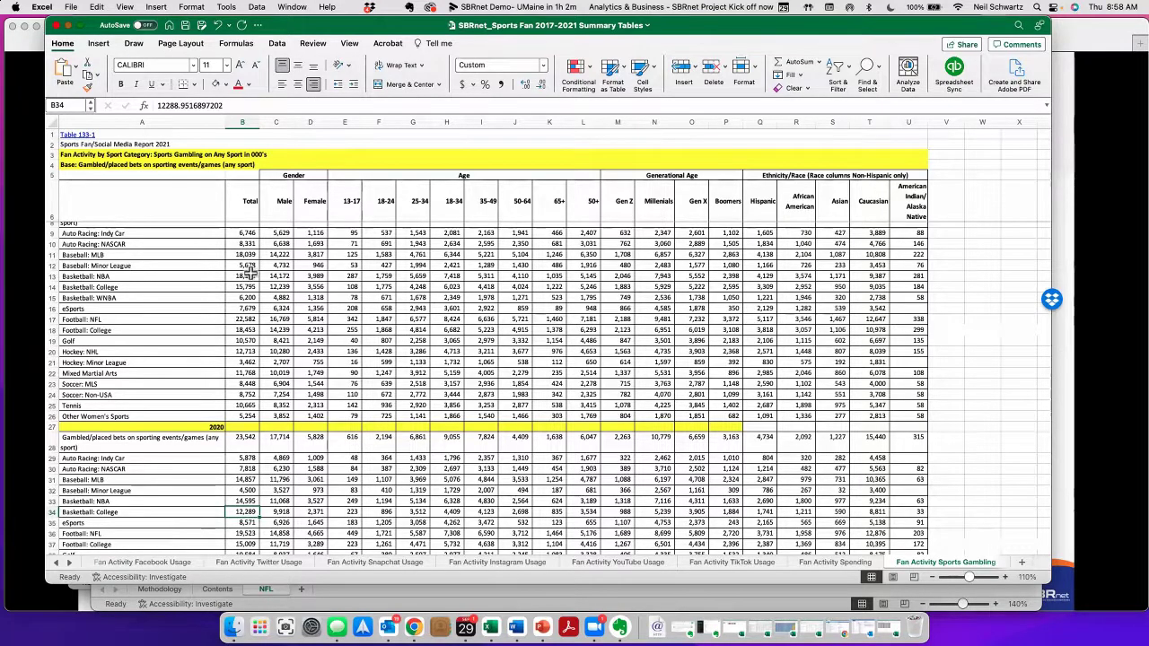
{"action": "left_click", "coordinate": [246, 287]}
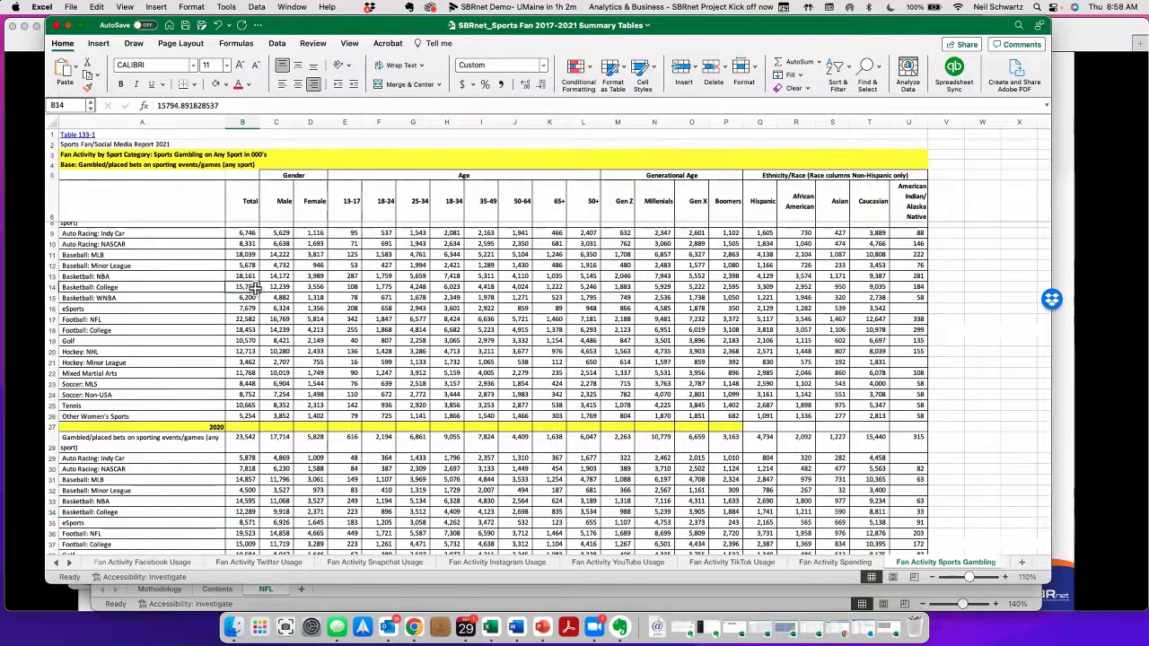
{"action": "scroll", "coordinate": [220, 496], "scroll_direction": "down", "scroll_amount": 1}
{"action": "left_click", "coordinate": [249, 507]}
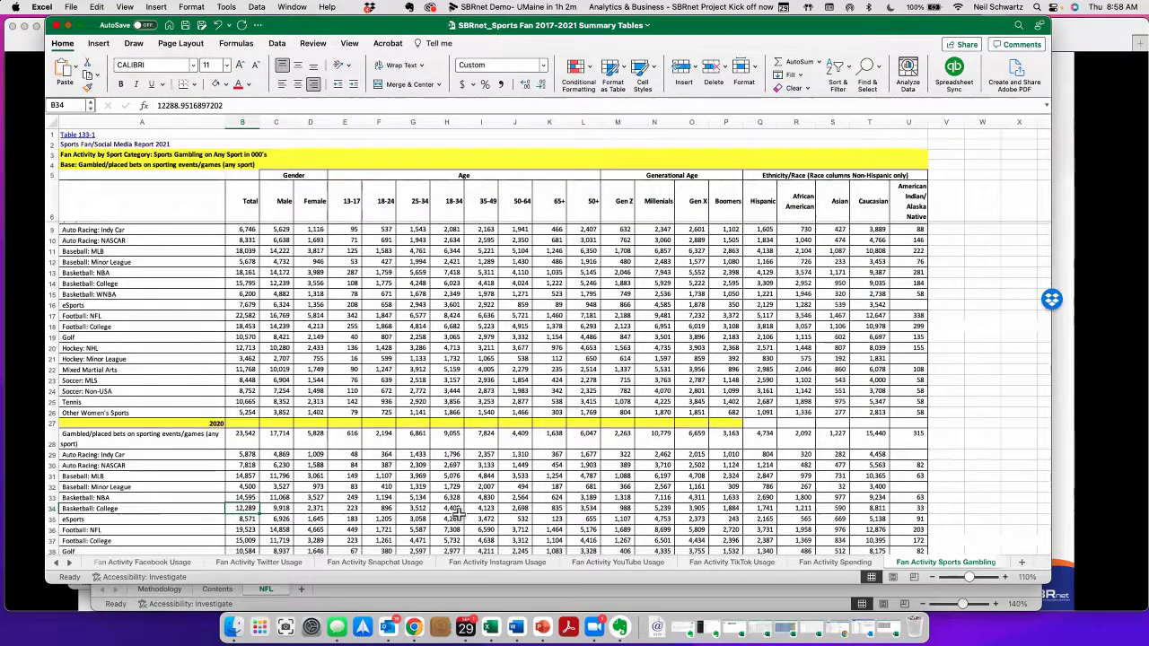
{"action": "left_click", "coordinate": [251, 283]}
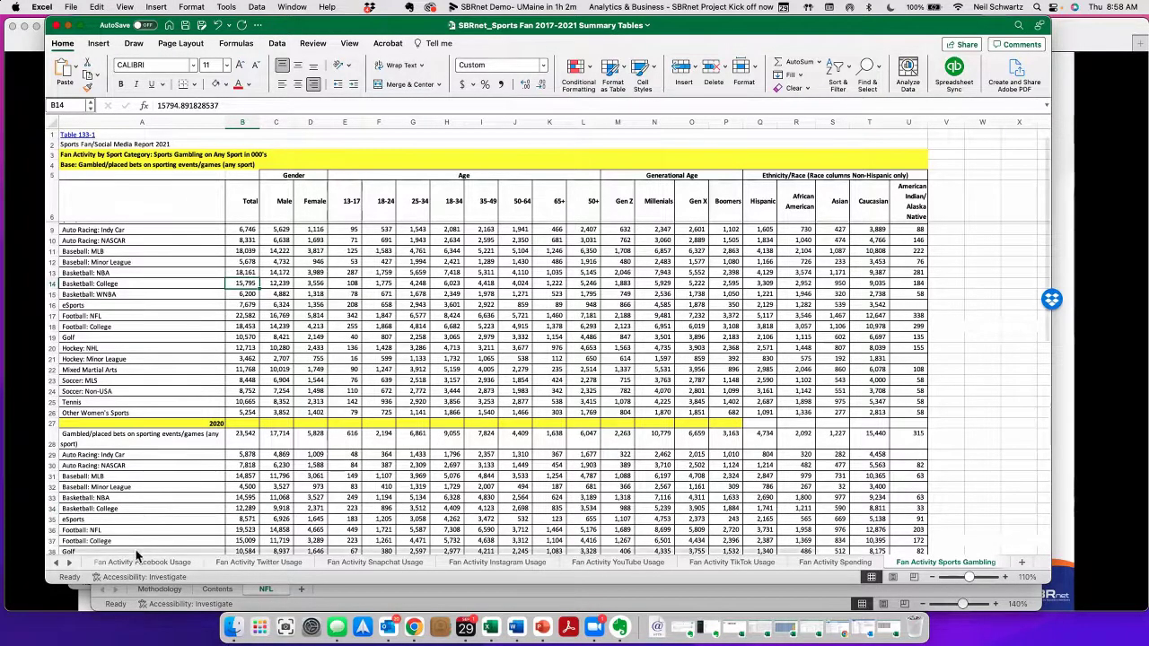
{"action": "left_click", "coordinate": [243, 529]}
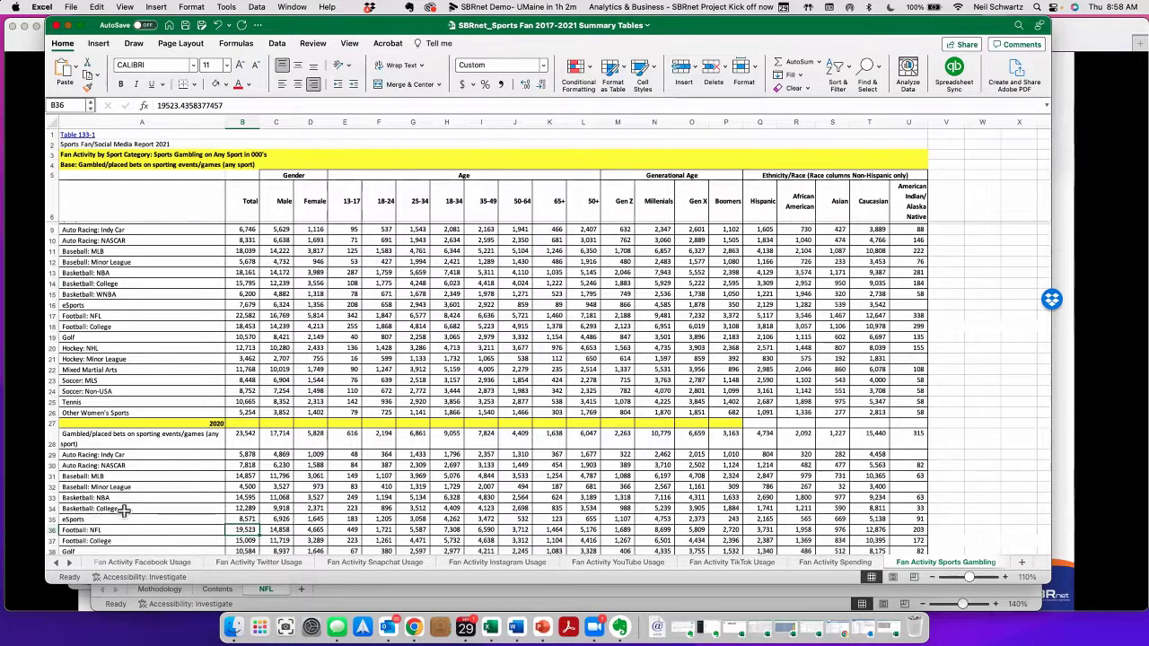
- Compare the total sports gambling count for Football: College in the 2020 section with the one in the 2021 section
{"action": "scroll", "coordinate": [126, 514], "scroll_direction": "down", "scroll_amount": 1}
{"action": "scroll", "coordinate": [179, 525], "scroll_direction": "down", "scroll_amount": 3}
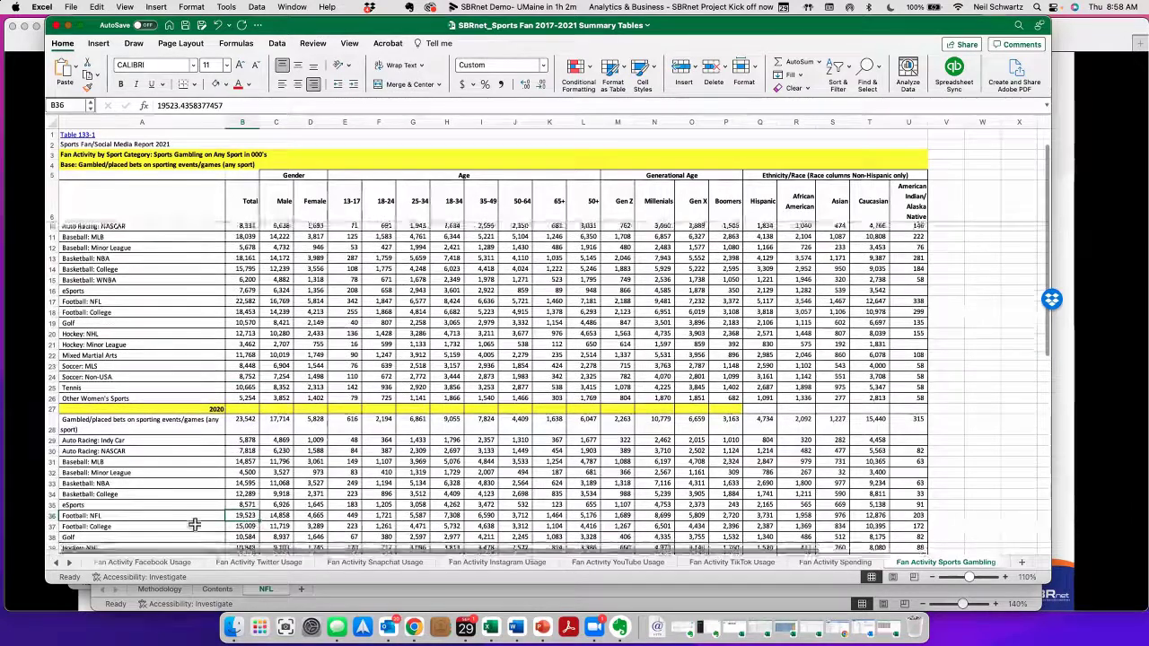
{"action": "key", "text": "Down"}
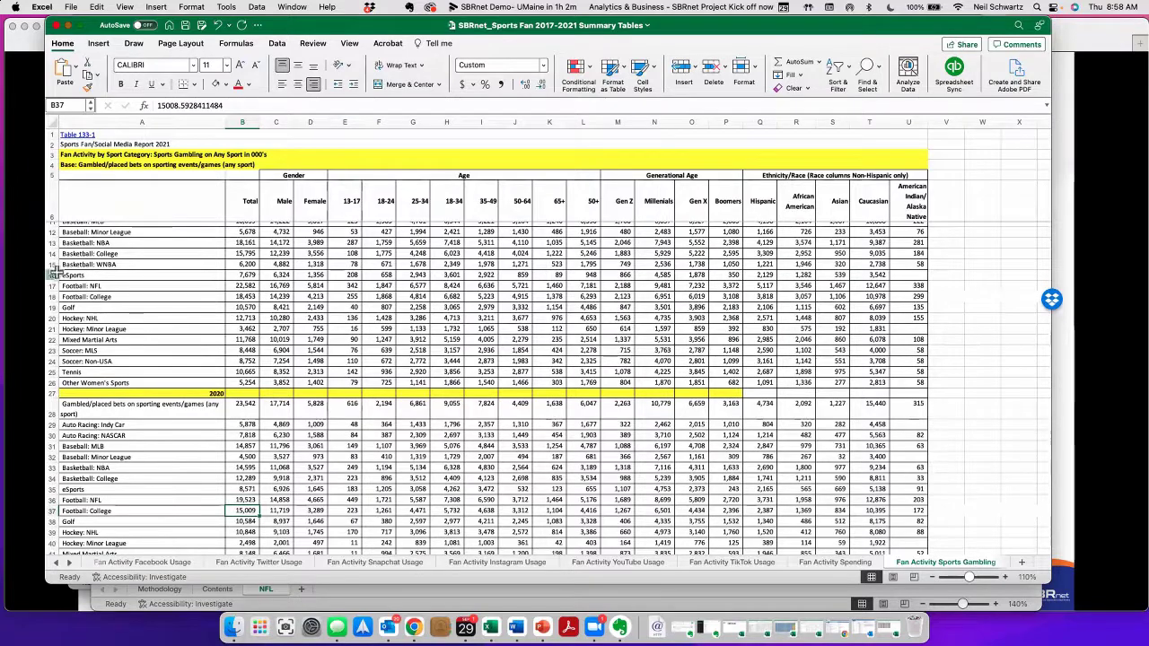
{"action": "scroll", "coordinate": [120, 310], "scroll_direction": "up", "scroll_amount": 1}
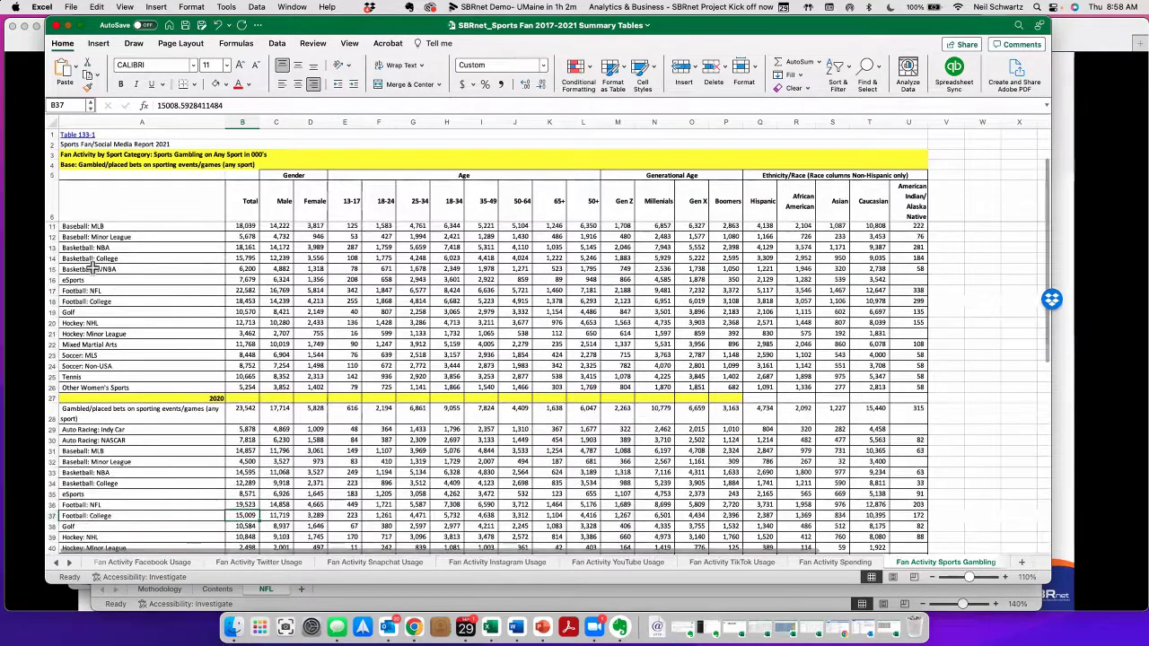
{"action": "scroll", "coordinate": [126, 300], "scroll_direction": "down", "scroll_amount": 2}
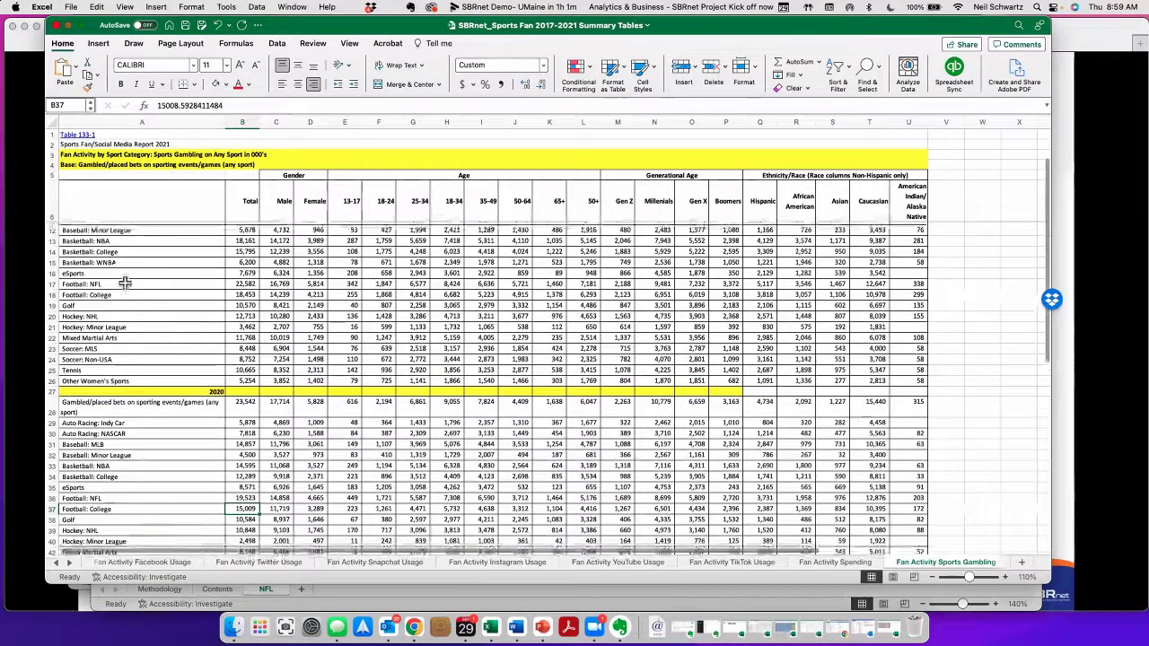
{"action": "scroll", "coordinate": [135, 301], "scroll_direction": "up", "scroll_amount": 3}
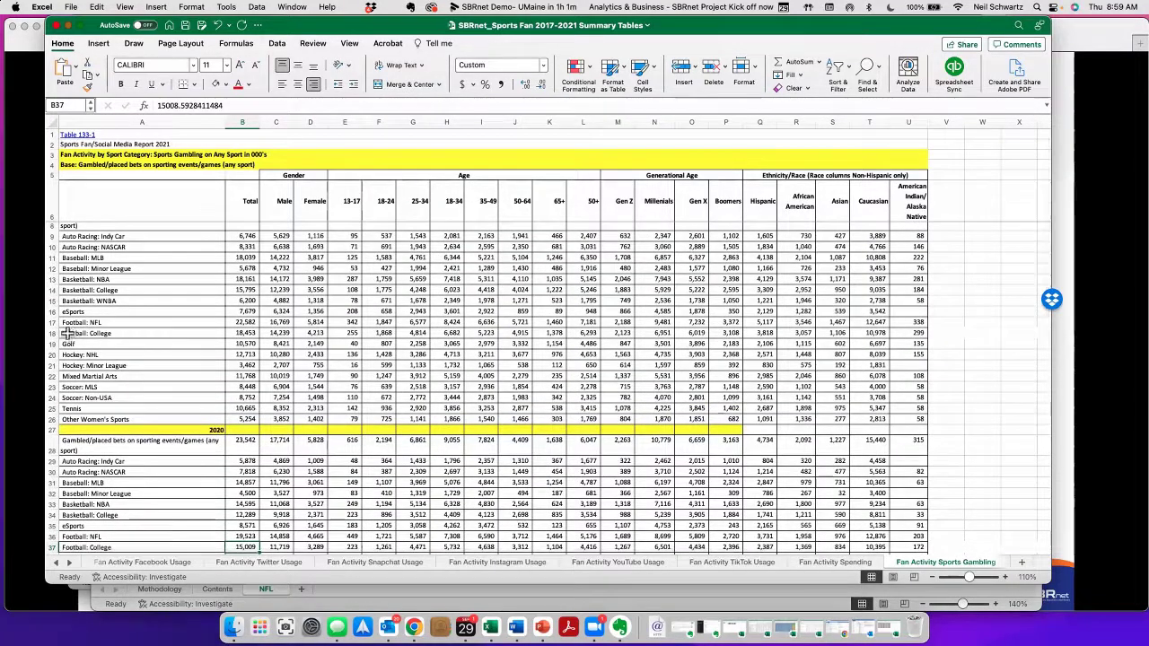
{"action": "left_click", "coordinate": [236, 336]}
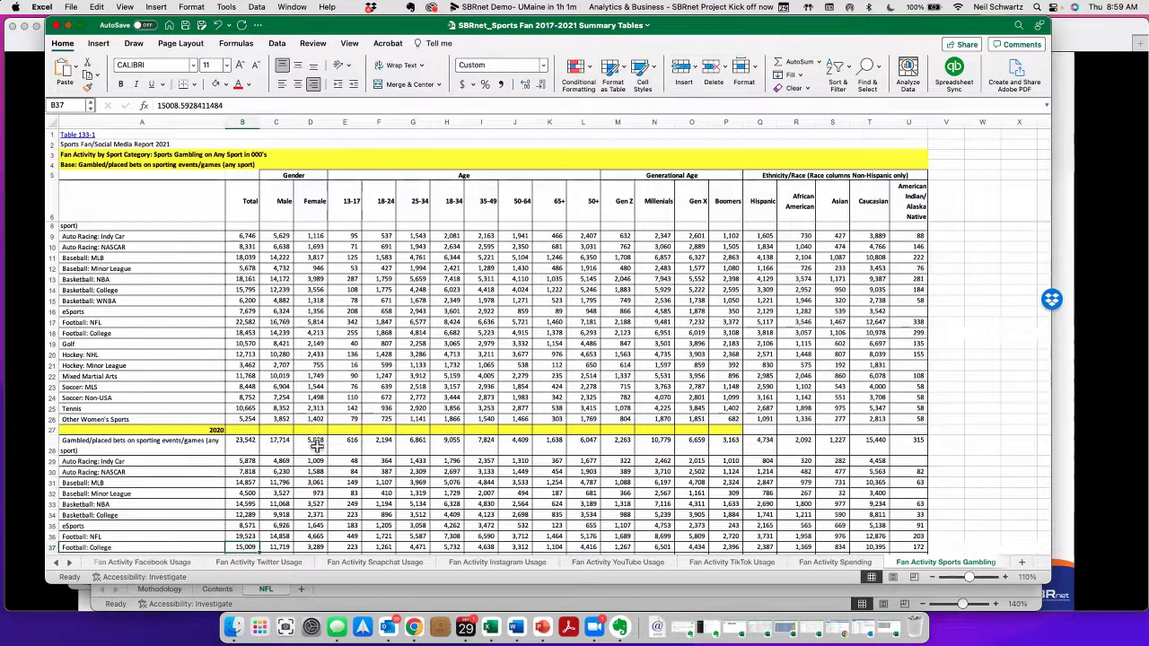
- Select the whole 2020 Football: NFL row, and compare its total with the 2021 Football: NFL total
{"action": "scroll", "coordinate": [306, 494], "scroll_direction": "down", "scroll_amount": 1}
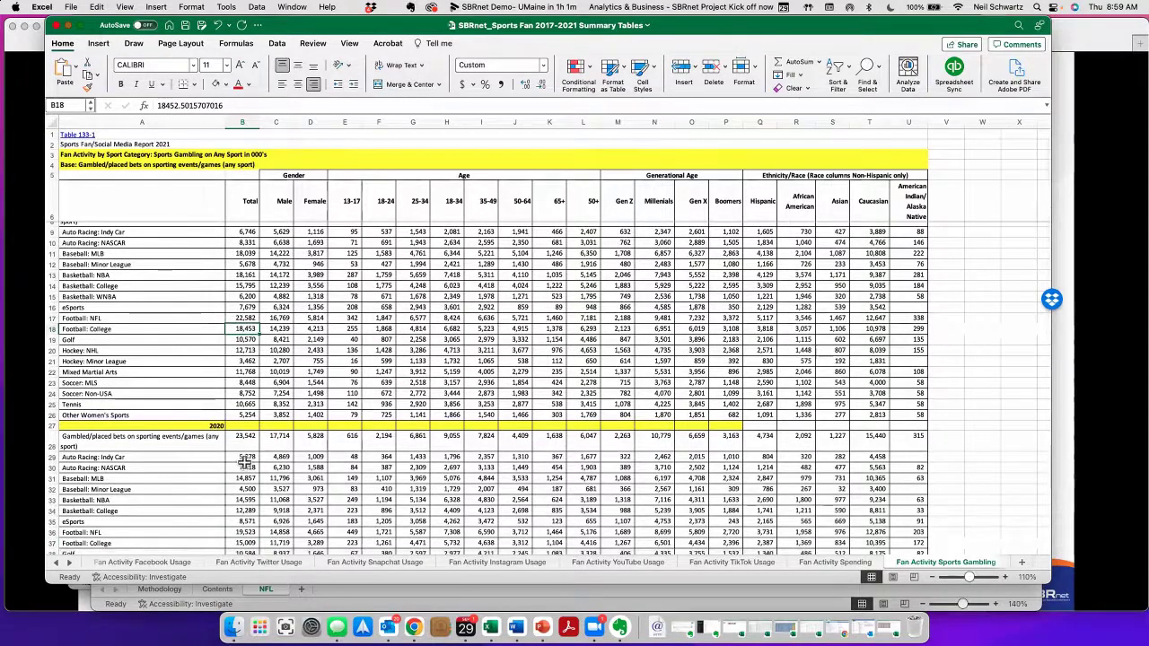
{"action": "scroll", "coordinate": [144, 497], "scroll_direction": "down", "scroll_amount": 1}
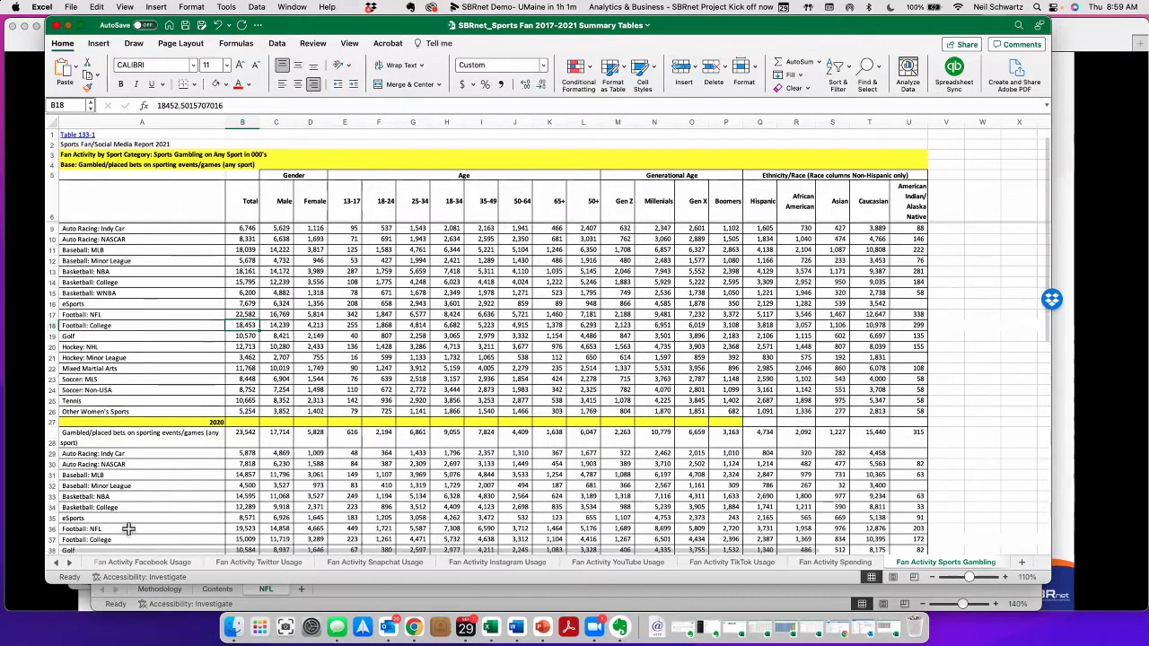
{"action": "scroll", "coordinate": [105, 499], "scroll_direction": "down", "scroll_amount": 2}
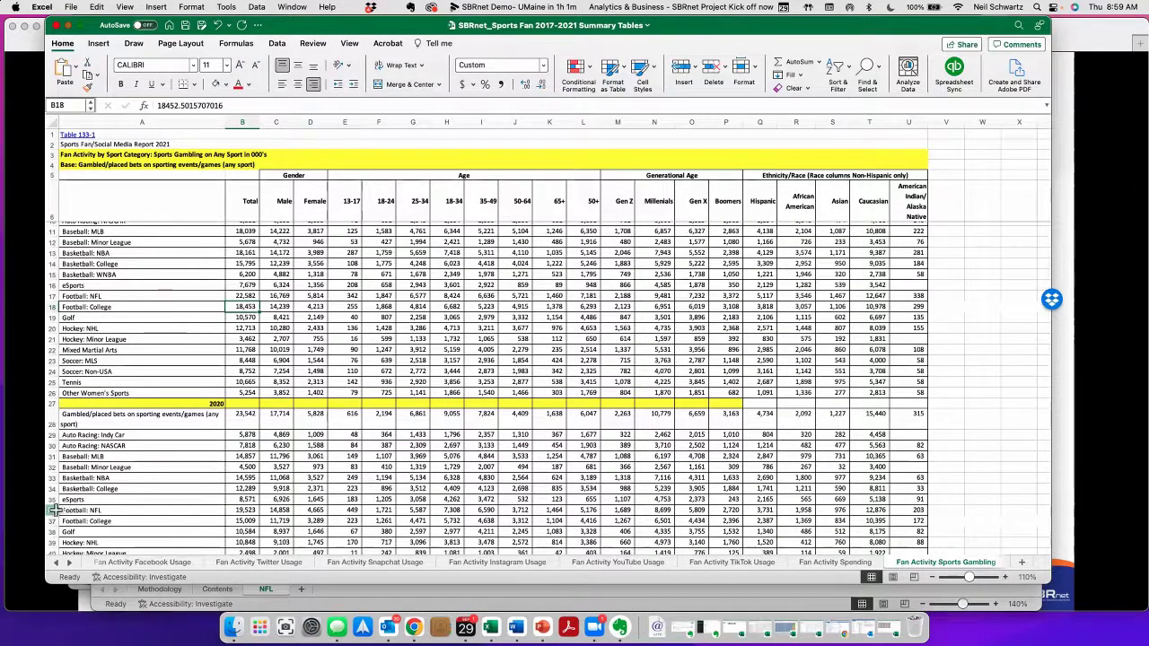
{"action": "left_click", "coordinate": [52, 510]}
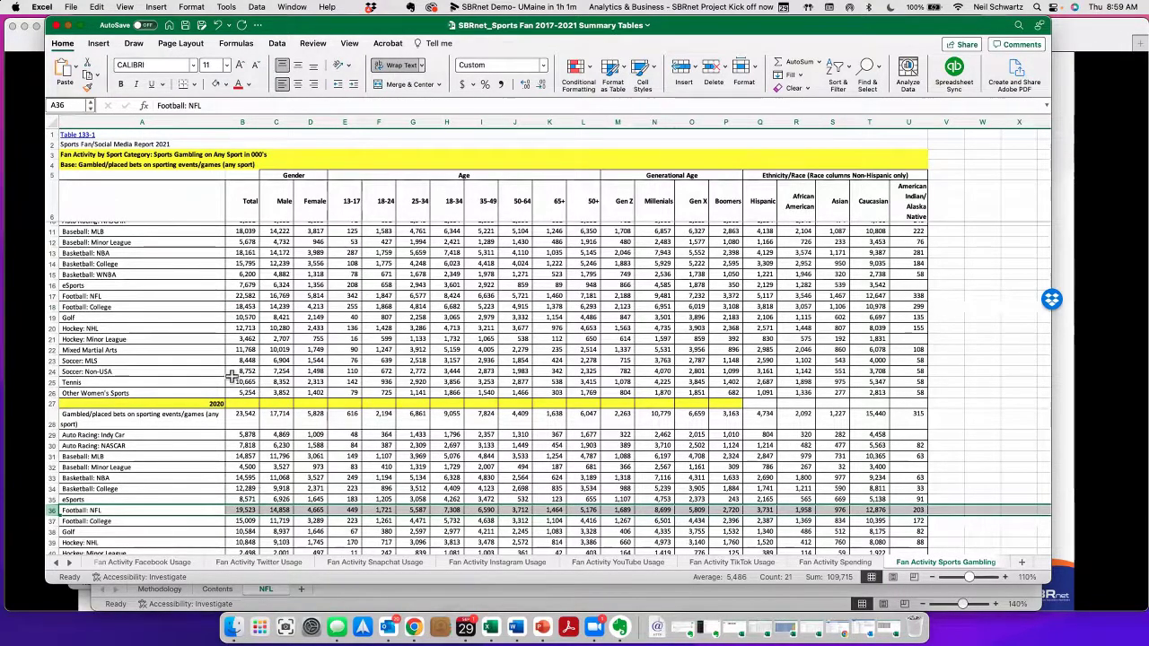
{"action": "left_click", "coordinate": [242, 296]}
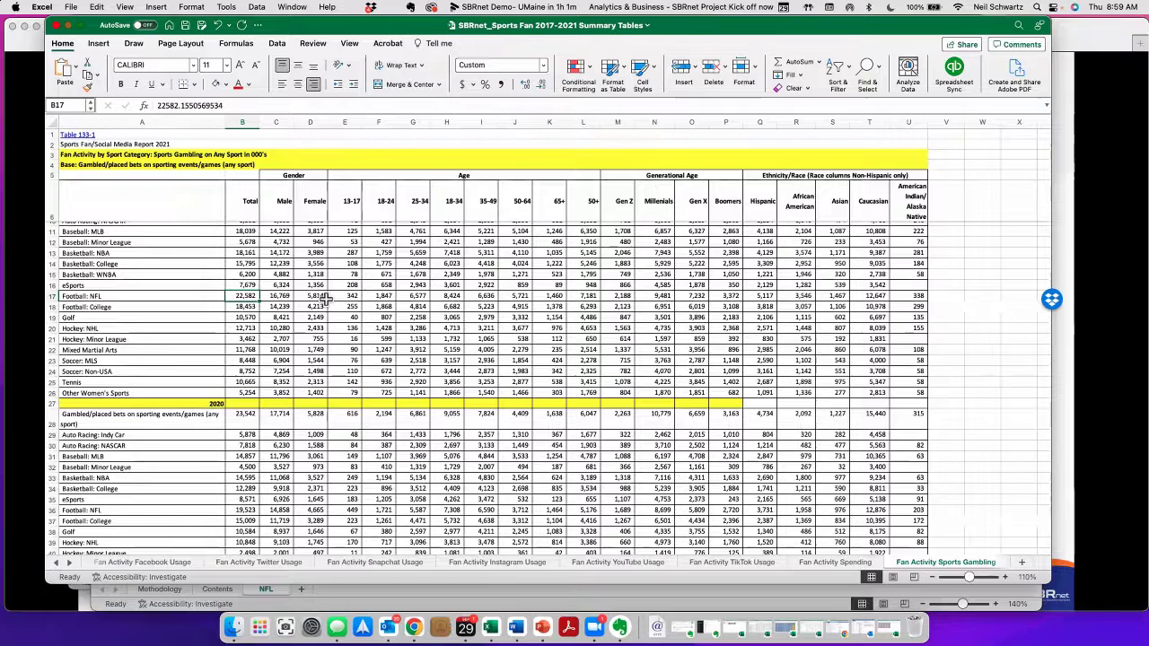
{"action": "scroll", "coordinate": [634, 301], "scroll_direction": "up", "scroll_amount": 1}
{"action": "scroll", "coordinate": [635, 301], "scroll_direction": "up", "scroll_amount": 3}
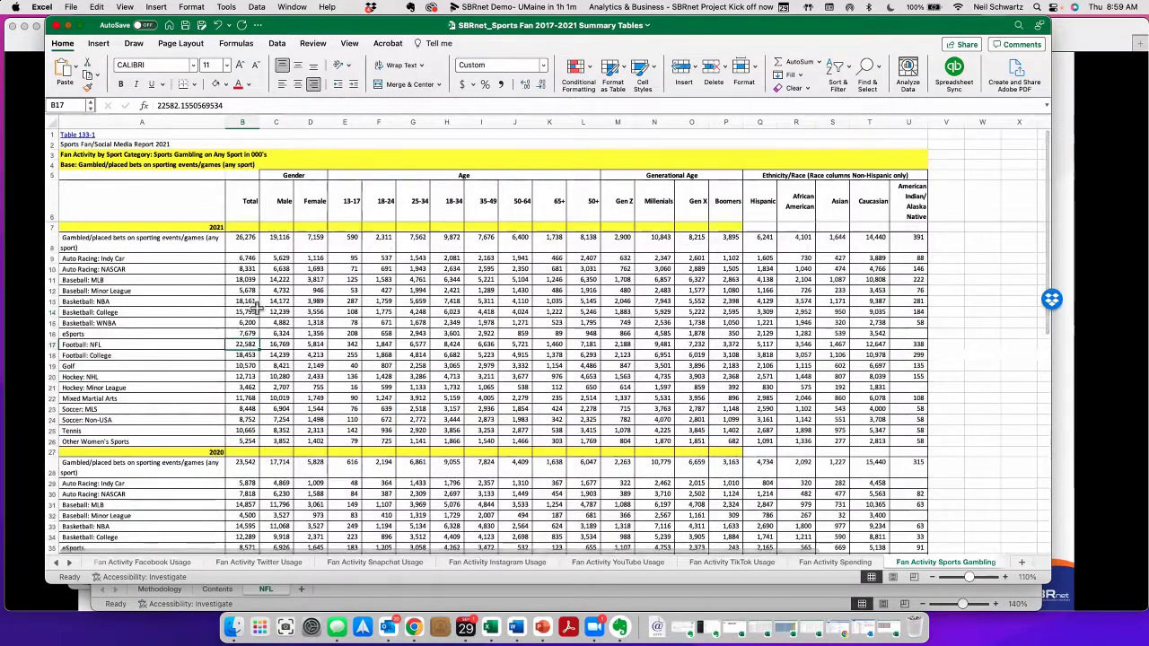